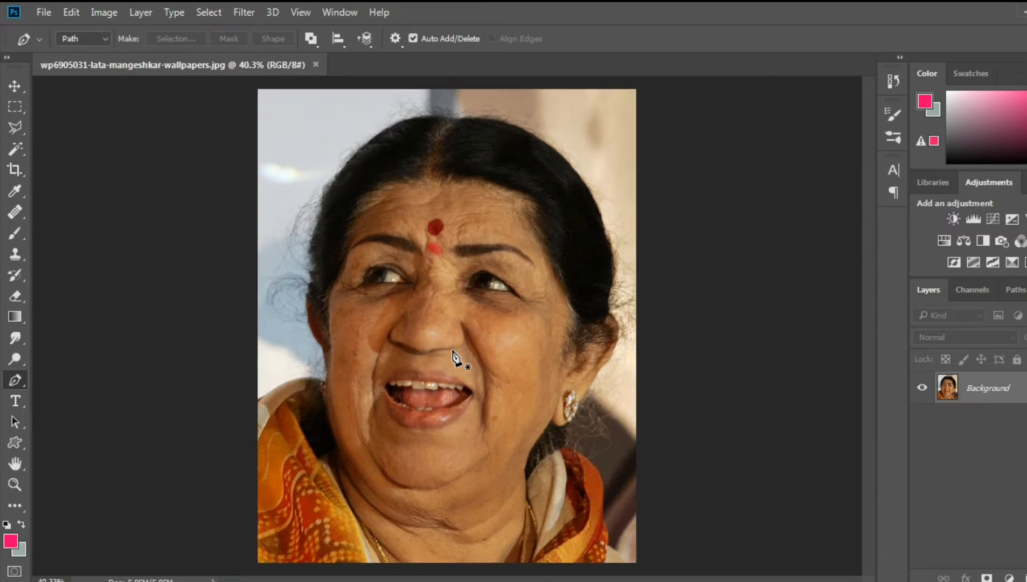
# Duplicate the Background layer and name the copy Layer 1.
pyautogui.scroll(-6, 452, 349)
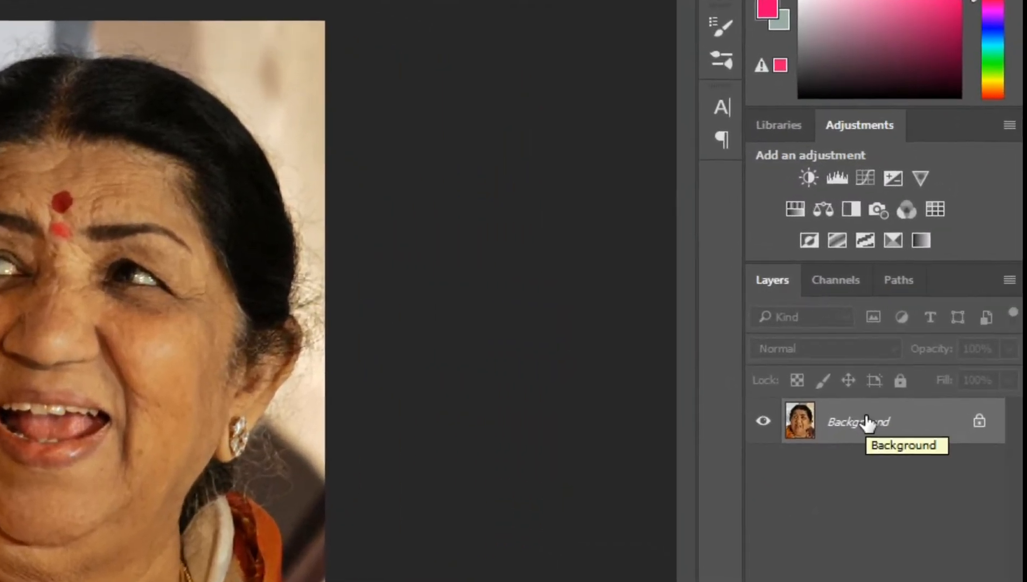
pyautogui.rightClick(896, 411)
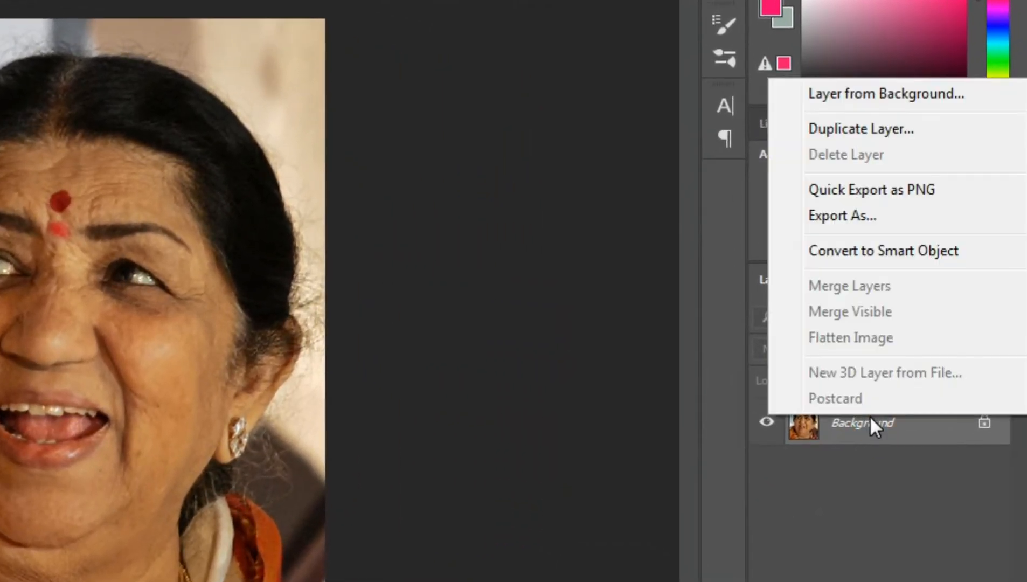
pyautogui.click(871, 132)
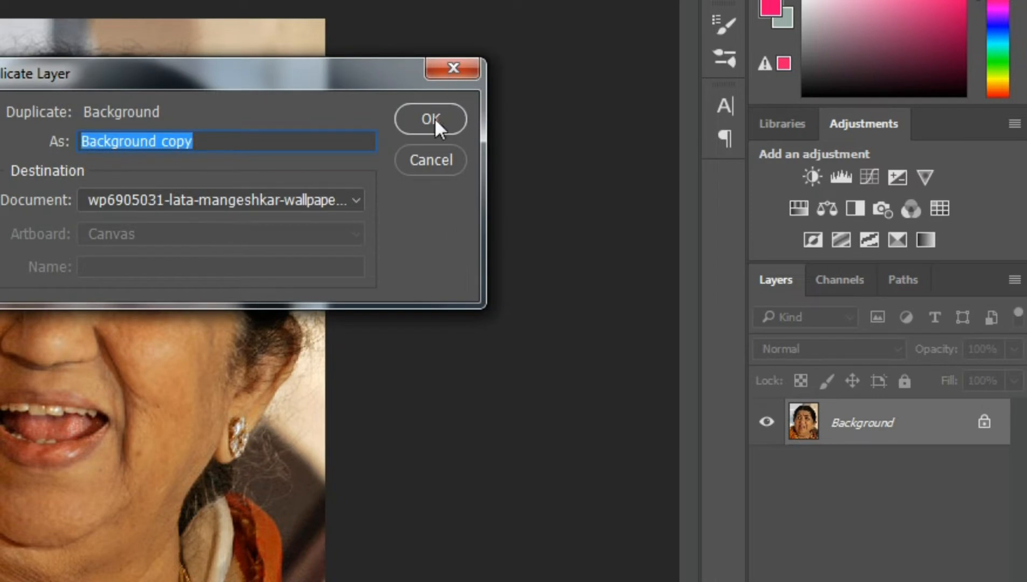
pyautogui.write('Layer 1')
pyautogui.press('Return')
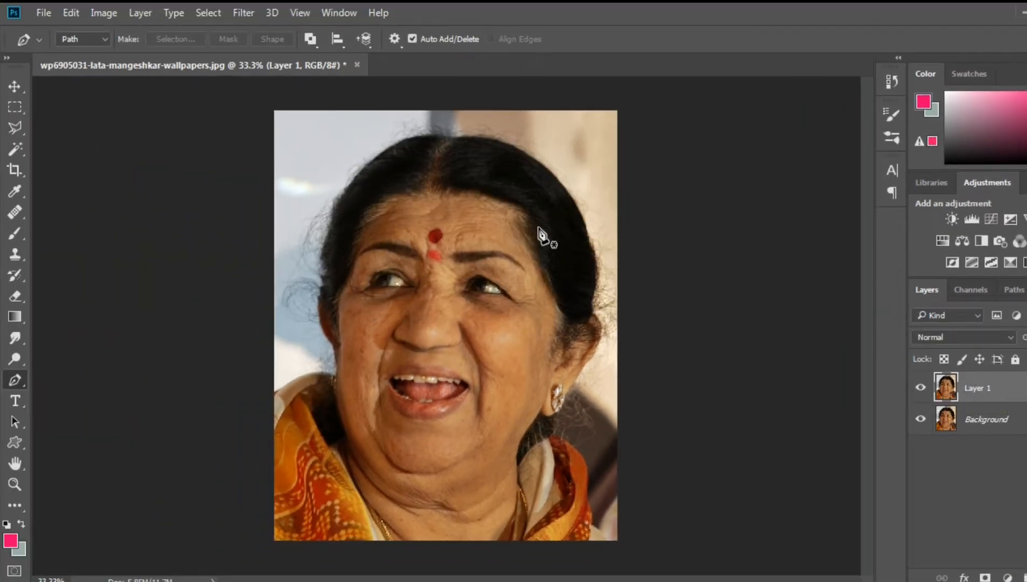
# Add a Solid Color fill layer directly above the Background layer in a muted mauve-grey.
pyautogui.scroll(1, 400, 318)
pyautogui.scroll(-1, 406, 321)
pyautogui.click(1025, 418)
pyautogui.click(1008, 578)
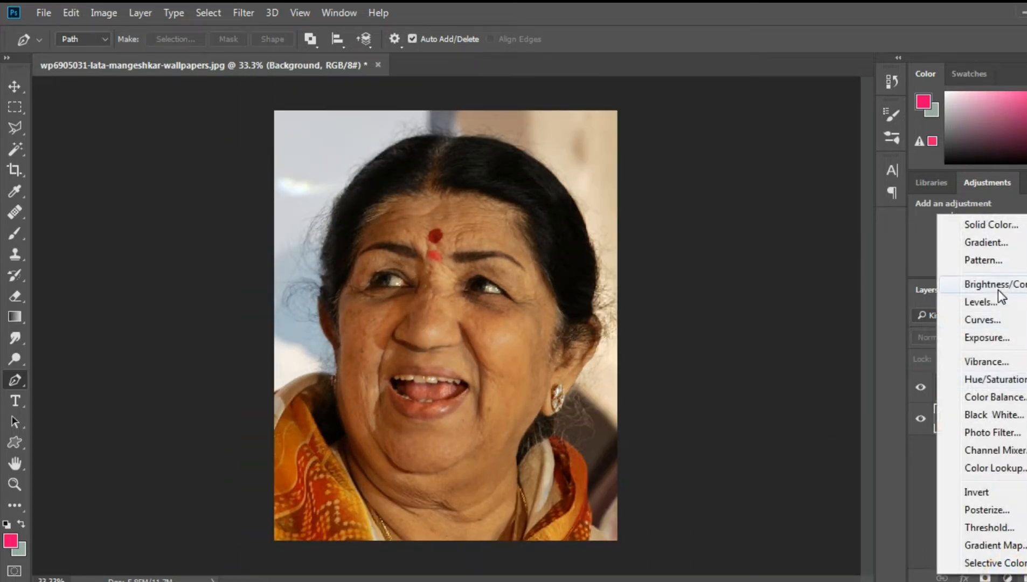
pyautogui.click(1001, 226)
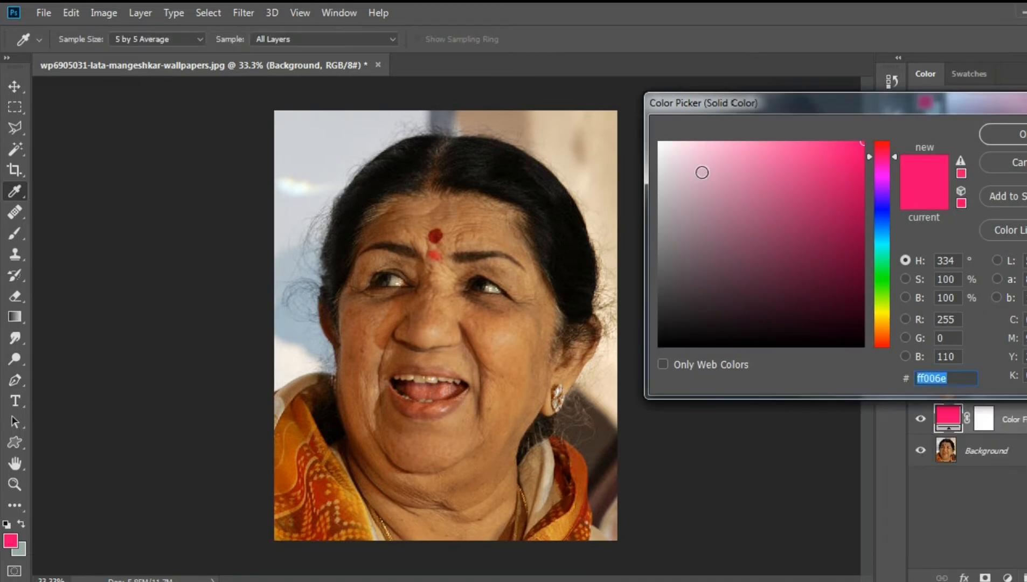
pyautogui.click(678, 242)
pyautogui.click(669, 229)
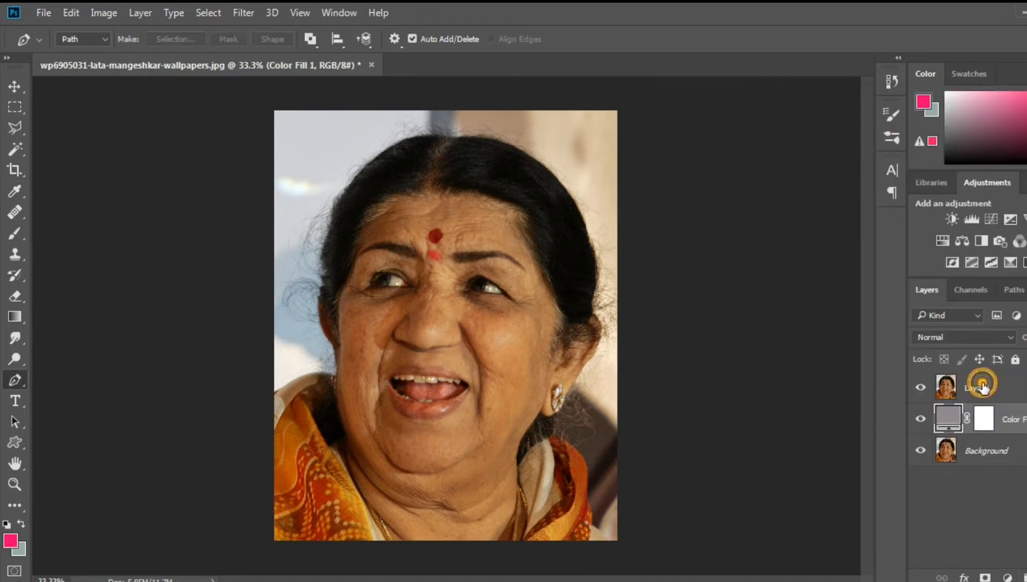
# On Layer 1, start a Pen path at the photo's left edge, tracing over the shawl and up to the base of the ear.
pyautogui.click(982, 385)
pyautogui.scroll(5, 489, 264)
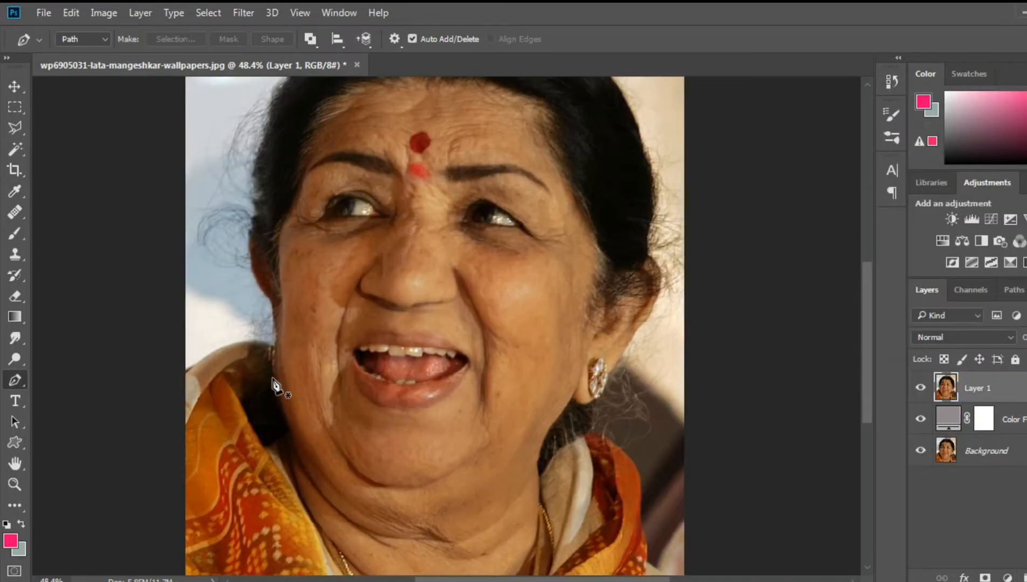
pyautogui.scroll(4, 254, 387)
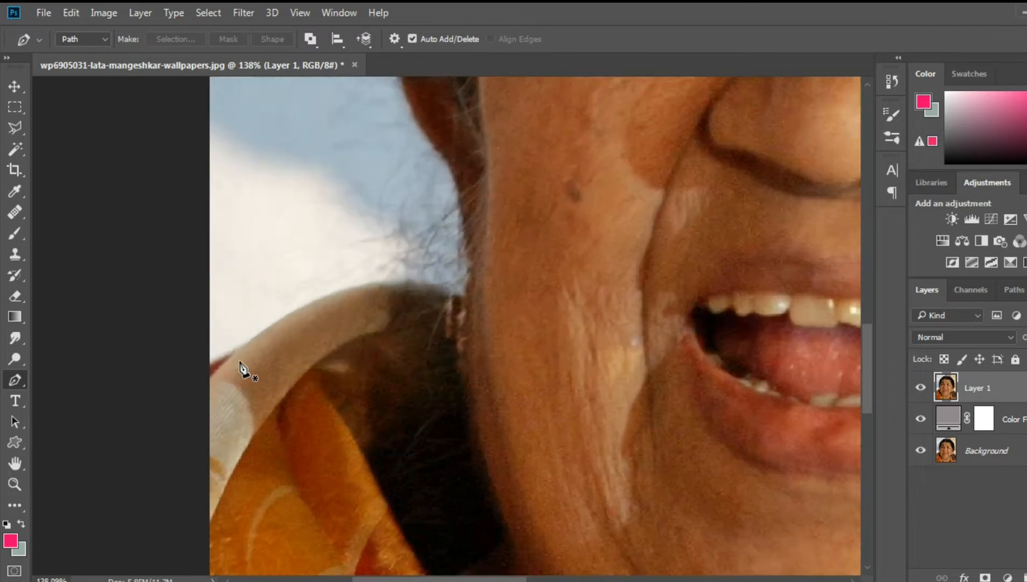
pyautogui.click(213, 368)
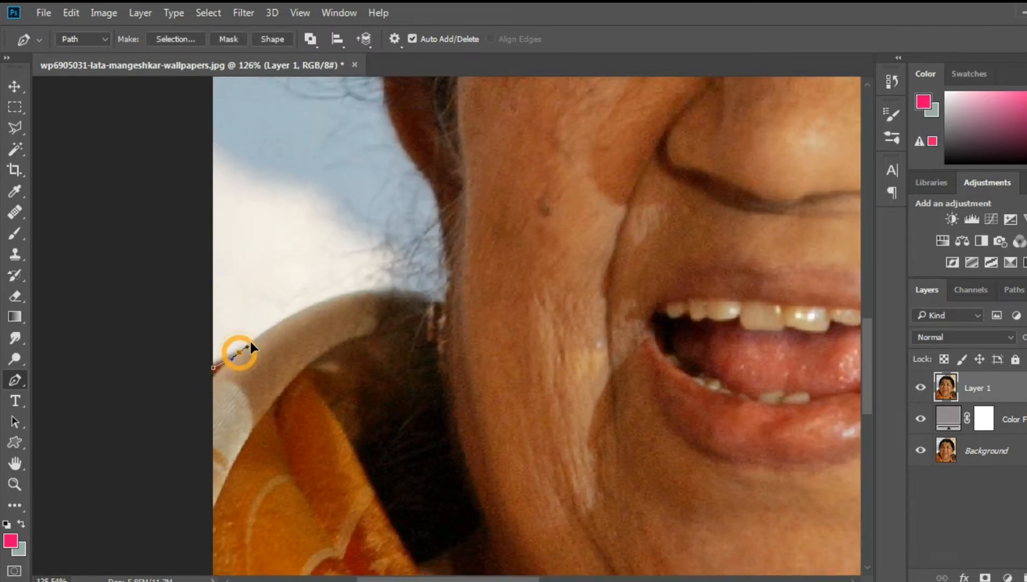
pyautogui.moveTo(251, 344); pyautogui.dragTo(255, 348)
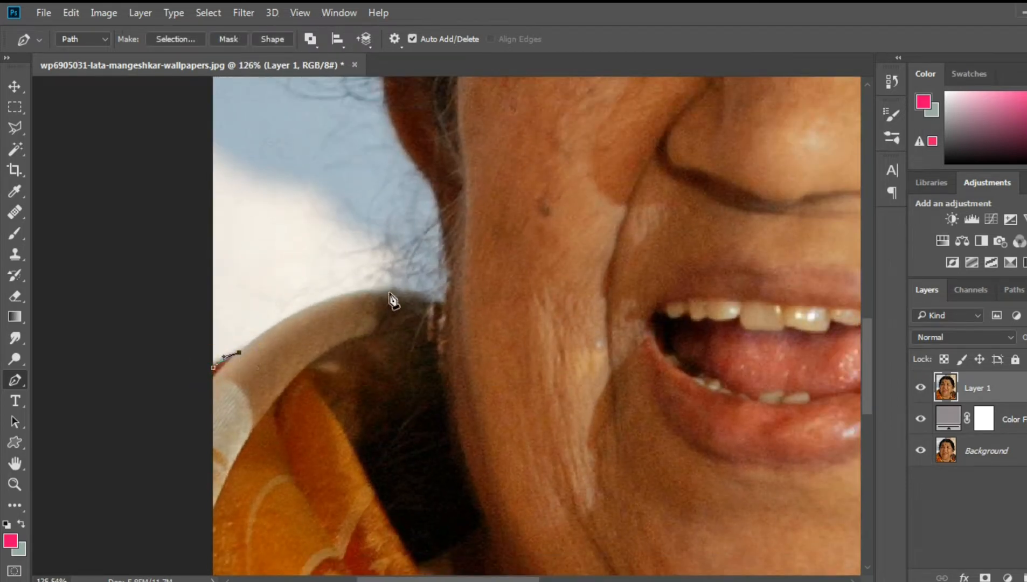
pyautogui.moveTo(391, 290); pyautogui.dragTo(450, 293)
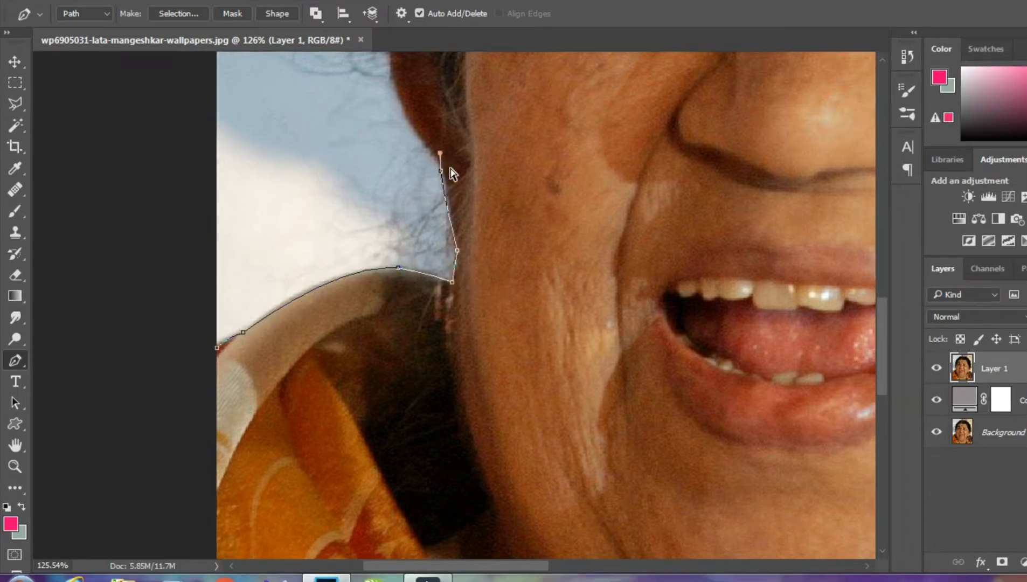
pyautogui.scroll(3, 451, 168)
pyautogui.click(429, 278)
pyautogui.moveTo(419, 261); pyautogui.dragTo(419, 253)
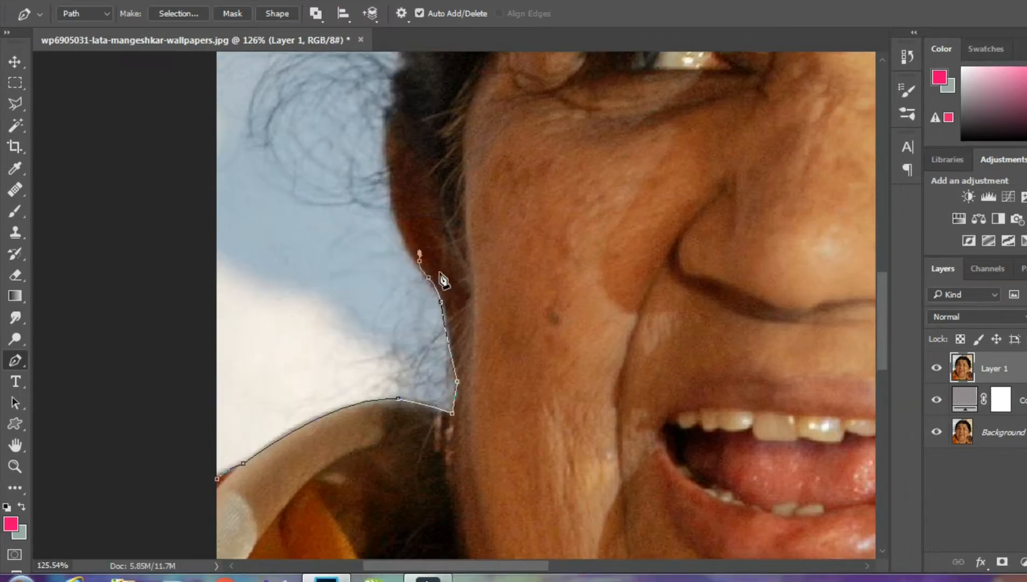
# Continue the Pen path up the outer edge of the left-hand ear and along the hairline beside it.
pyautogui.scroll(4, 399, 222)
pyautogui.moveTo(390, 347); pyautogui.dragTo(387, 297)
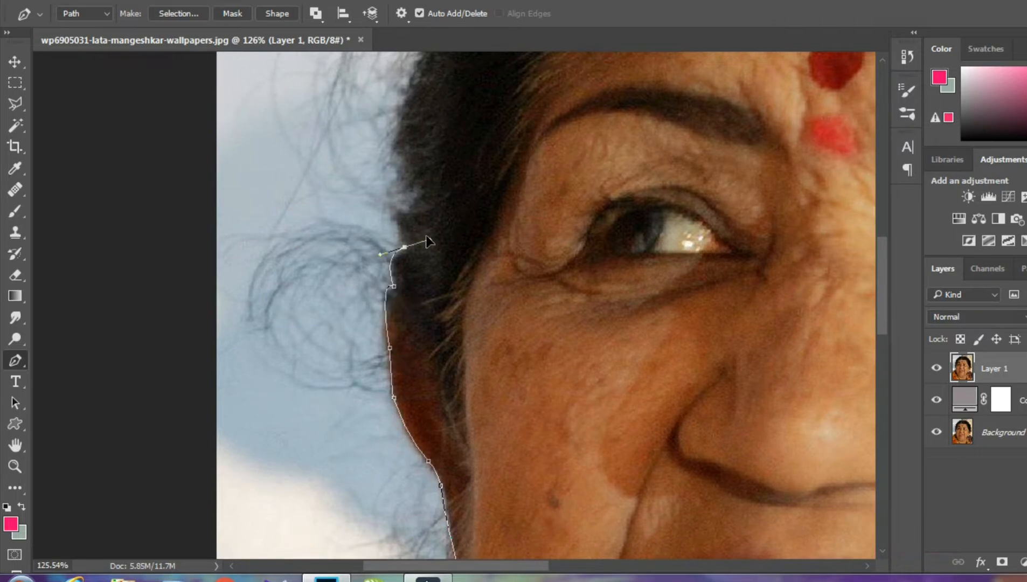
pyautogui.scroll(3, 428, 241)
pyautogui.moveTo(397, 359); pyautogui.dragTo(407, 371)
pyautogui.click(401, 298)
pyautogui.scroll(2, 424, 320)
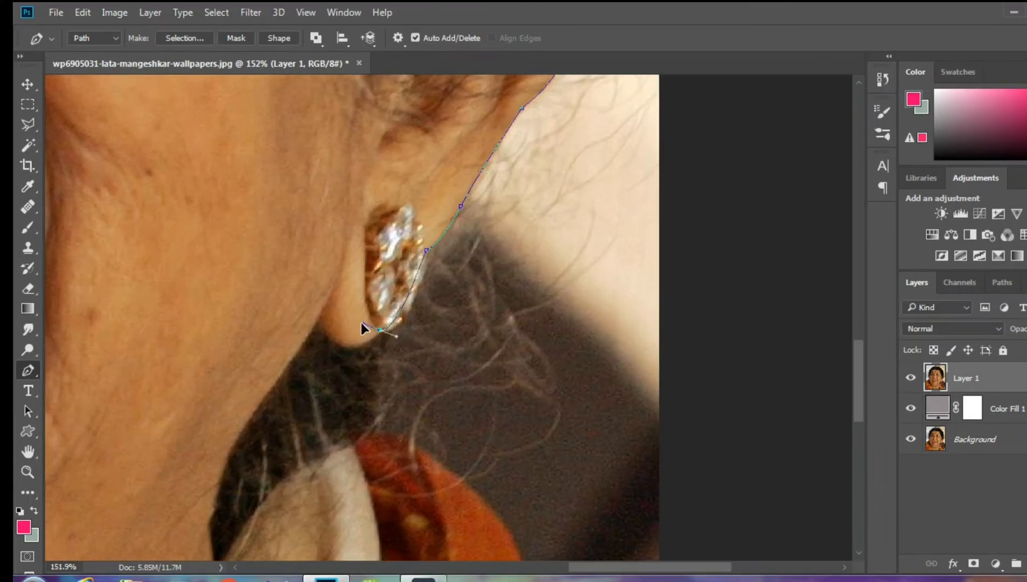
# Trace the rest of the outline past the earring and right shawl edge, along the photo's bottom, and back to the path's starting point.
pyautogui.moveTo(320, 317); pyautogui.dragTo(306, 258)
pyautogui.scroll(-3, 484, 412)
pyautogui.hotkey('ctrl', 'z')
pyautogui.click(415, 470)
pyautogui.scroll(-4, 431, 420)
pyautogui.moveTo(498, 341); pyautogui.dragTo(503, 416)
pyautogui.keyDown('alt'); pyautogui.click(499, 340); pyautogui.keyUp('alt')
pyautogui.scroll(-2, 501, 345)
pyautogui.click(140, 466)
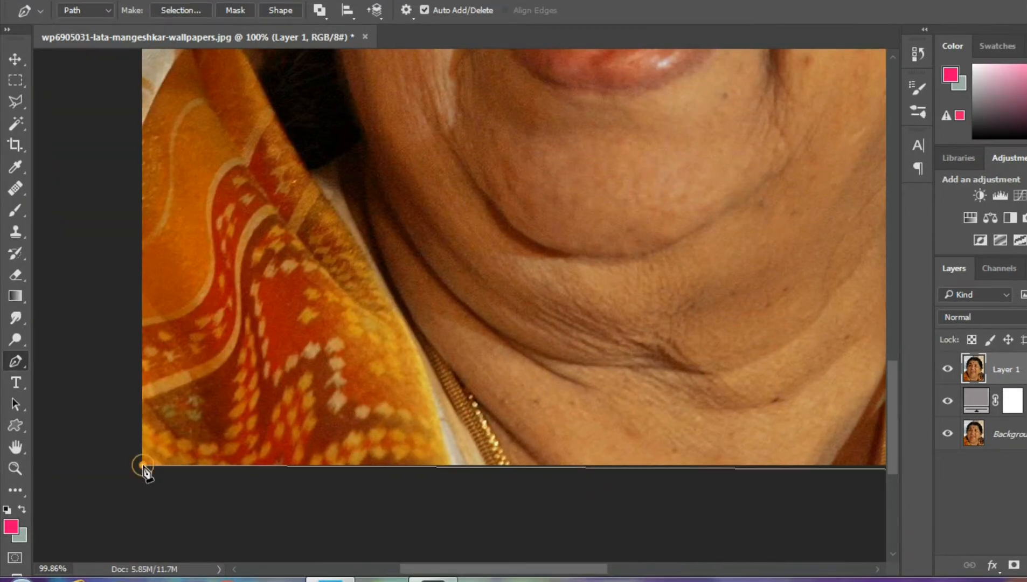
pyautogui.scroll(4, 130, 233)
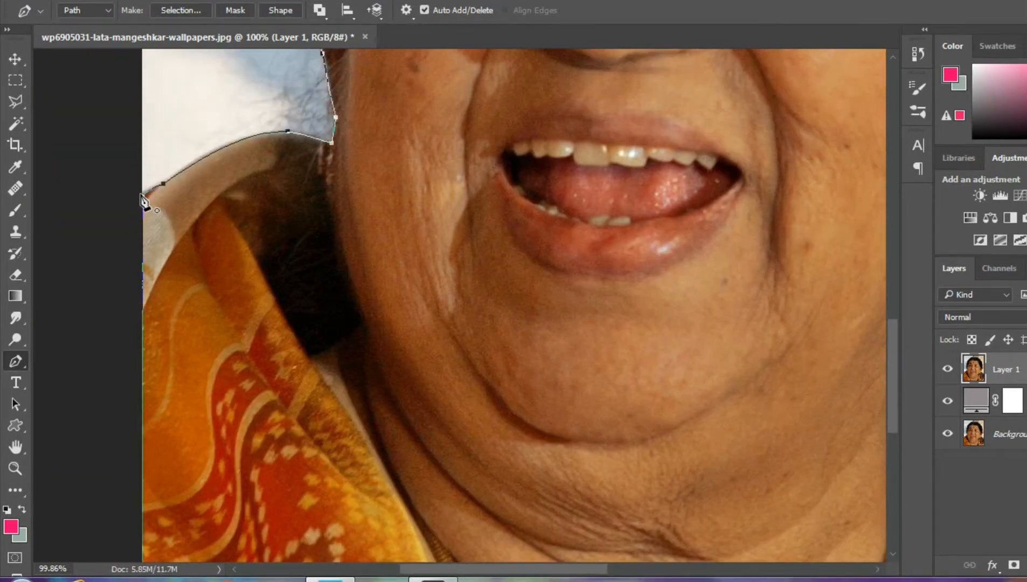
# Convert the closed path around the woman into a new anti-aliased selection with a feather radius of 0 pixels.
pyautogui.hotkey('ctrl', '0')
pyautogui.rightClick(439, 253)
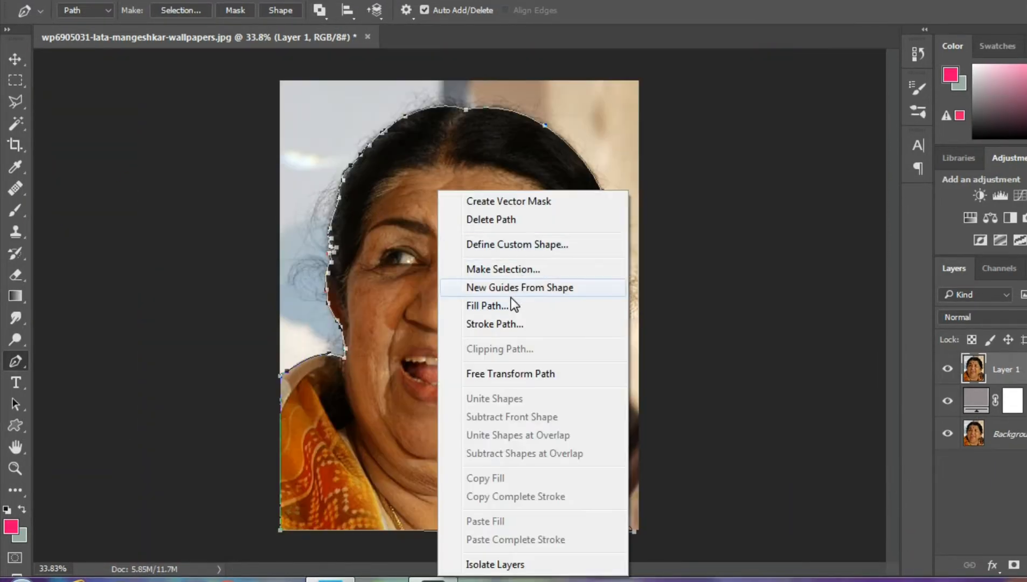
pyautogui.click(512, 270)
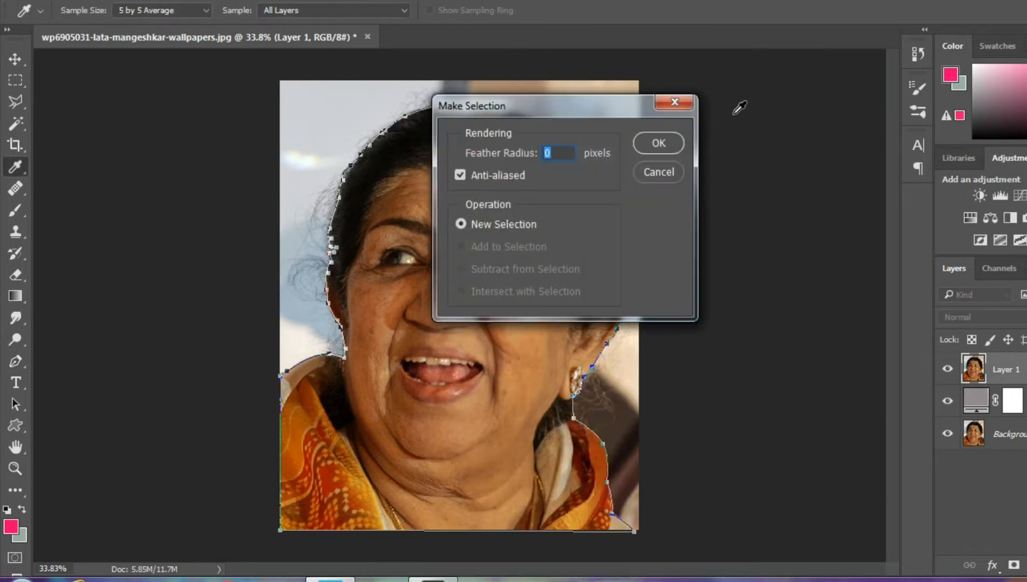
pyautogui.click(658, 145)
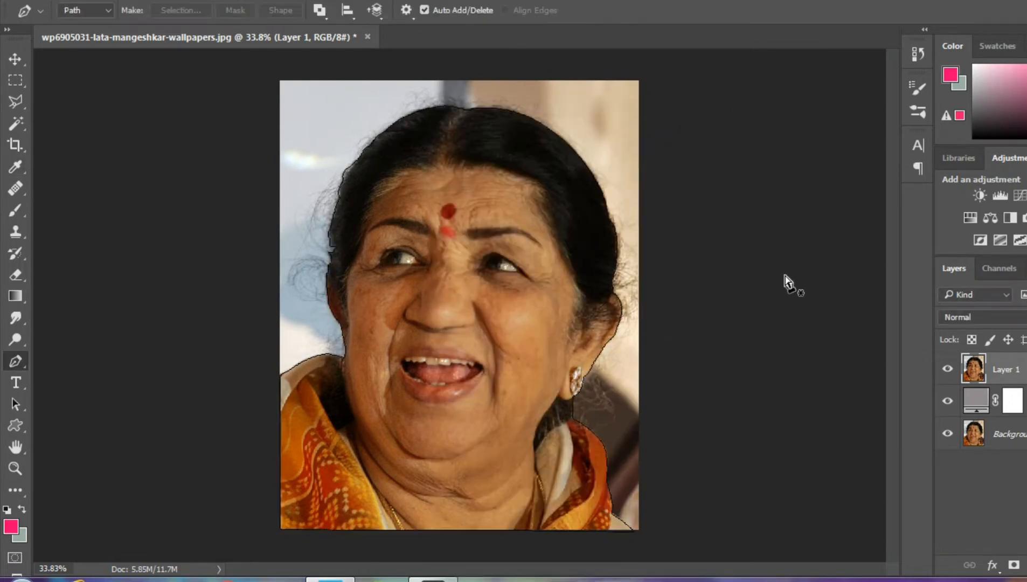
# Copy the selected woman onto a new layer and move Layer 1 below the color fill layer.
pyautogui.hotkey('ctrl', 'j')
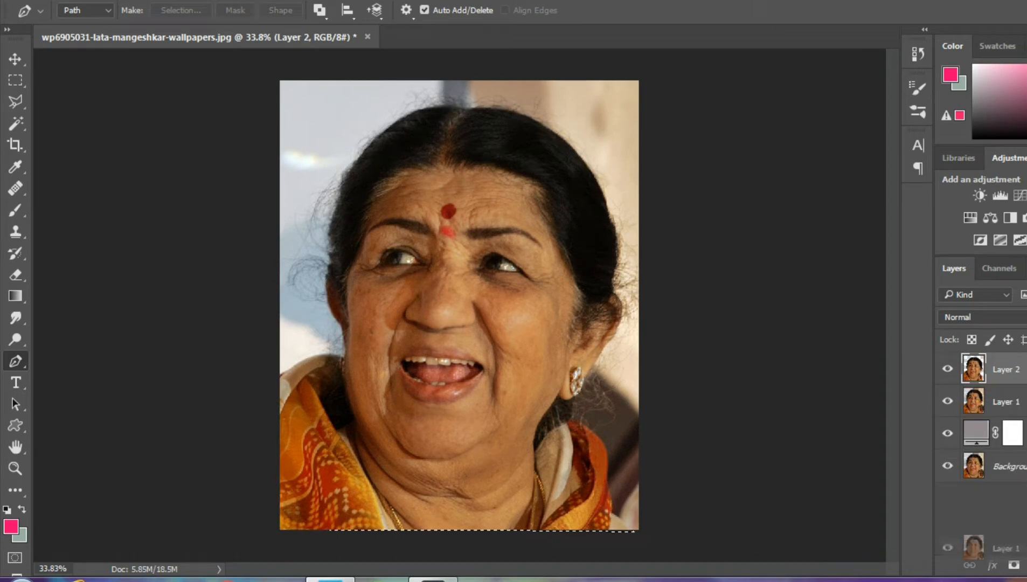
pyautogui.moveTo(1004, 558); pyautogui.dragTo(1014, 411)
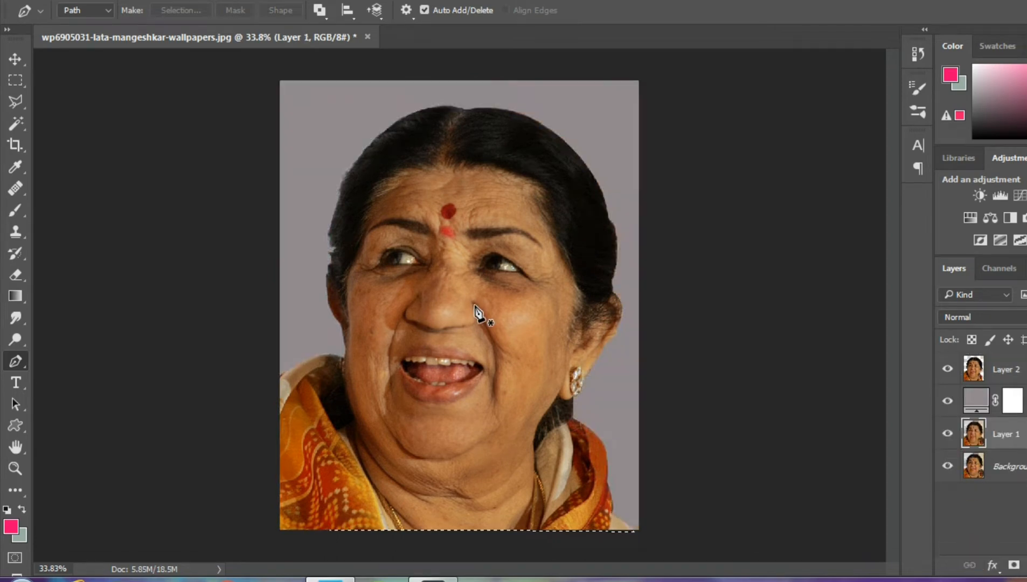
pyautogui.scroll(-1, 481, 304)
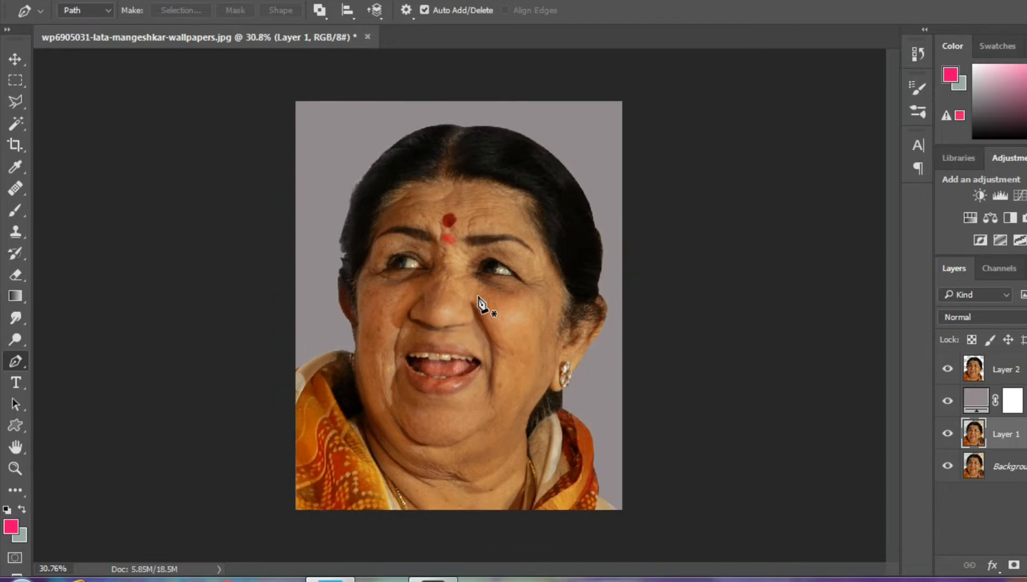
# With the cutout layer selected, enlarge the canvas to 25 inches wide and 30 inches high, anchored at the centre.
pyautogui.click(979, 371)
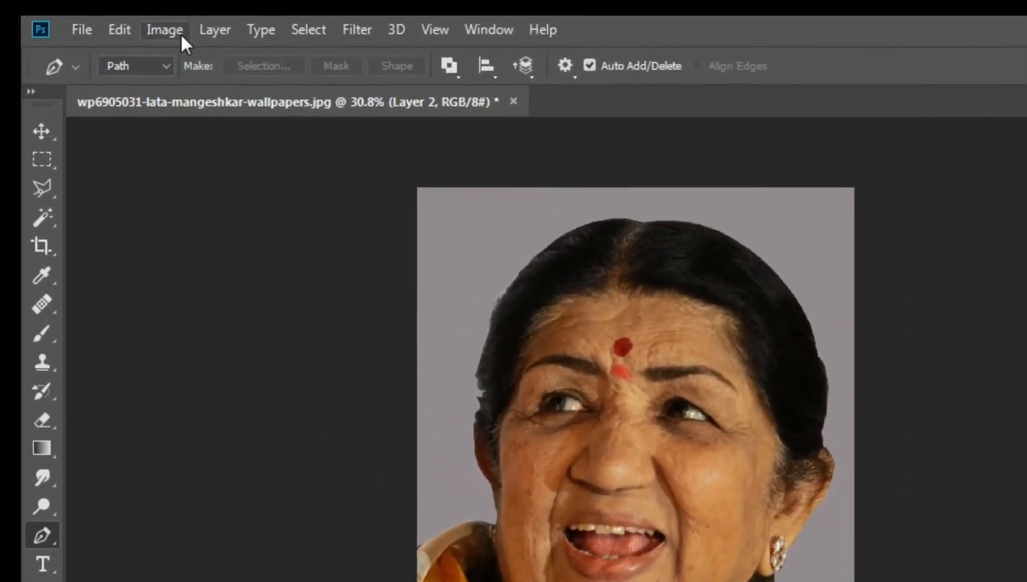
pyautogui.click(134, 19)
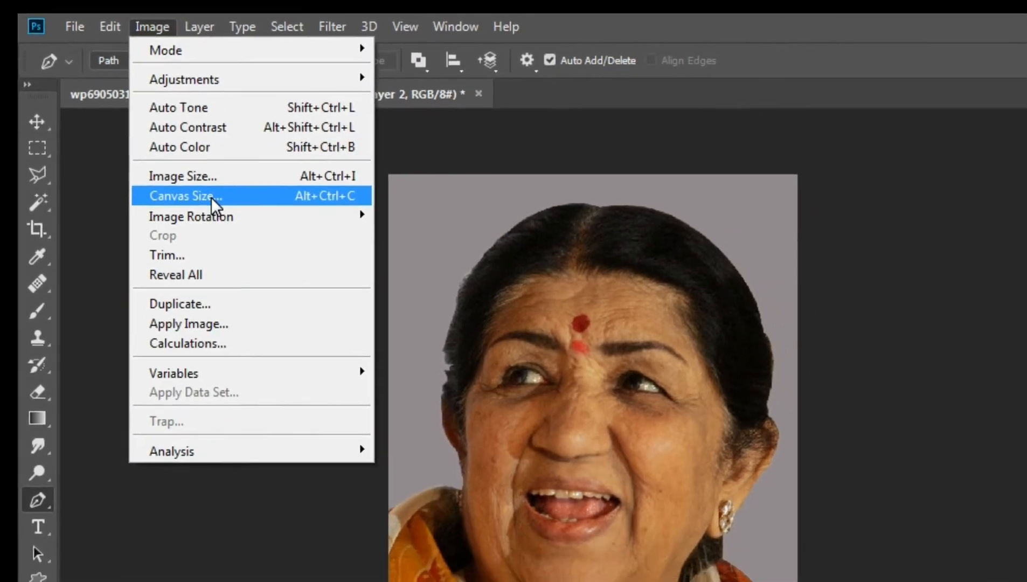
pyautogui.click(183, 196)
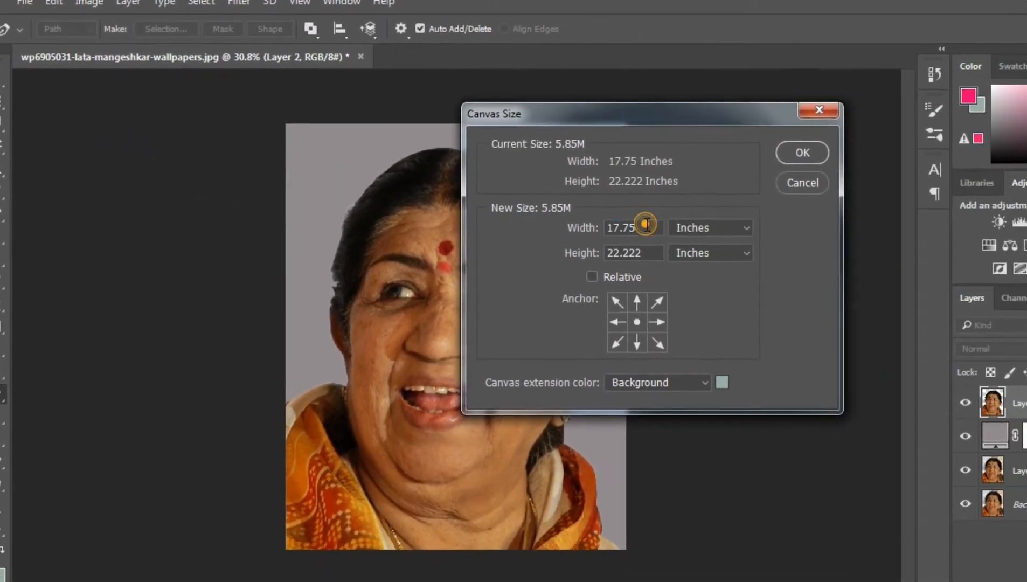
pyautogui.doubleClick(645, 224)
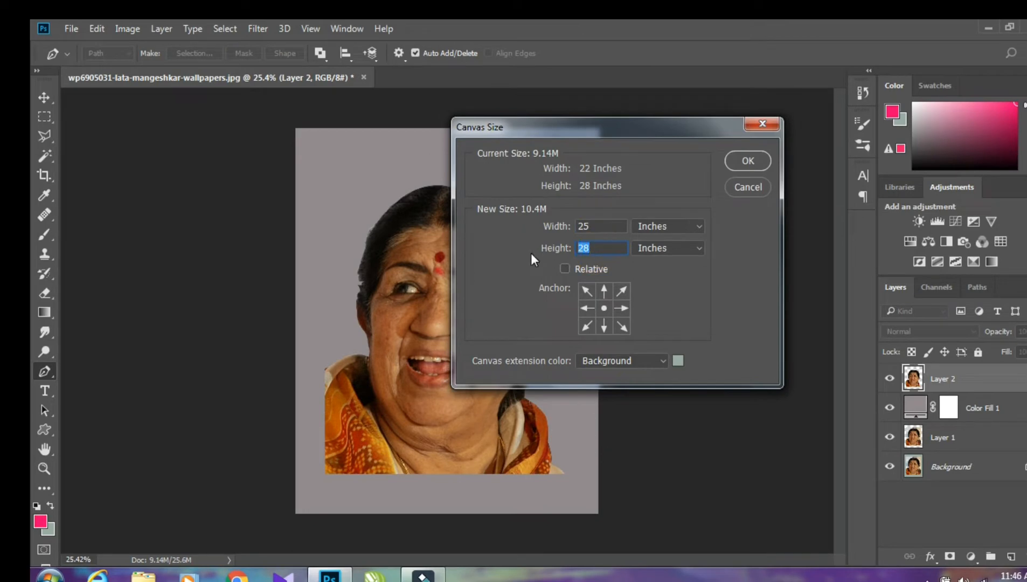
pyautogui.write('30')
pyautogui.click(763, 162)
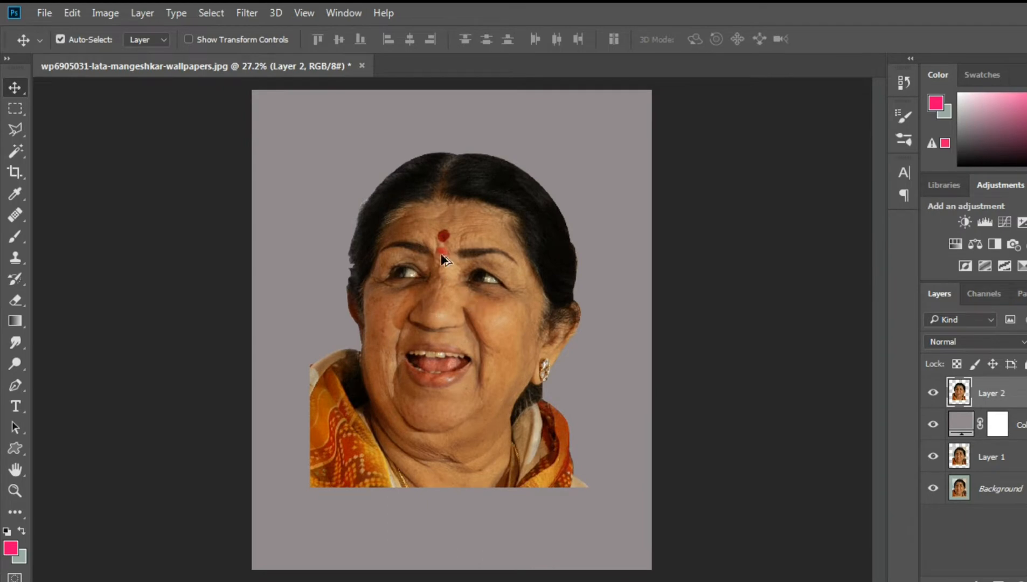
# Add a Levels adjustment above the cutout with input levels of 15 and 194 and output levels of 15 and 255.
pyautogui.scroll(4, 436, 246)
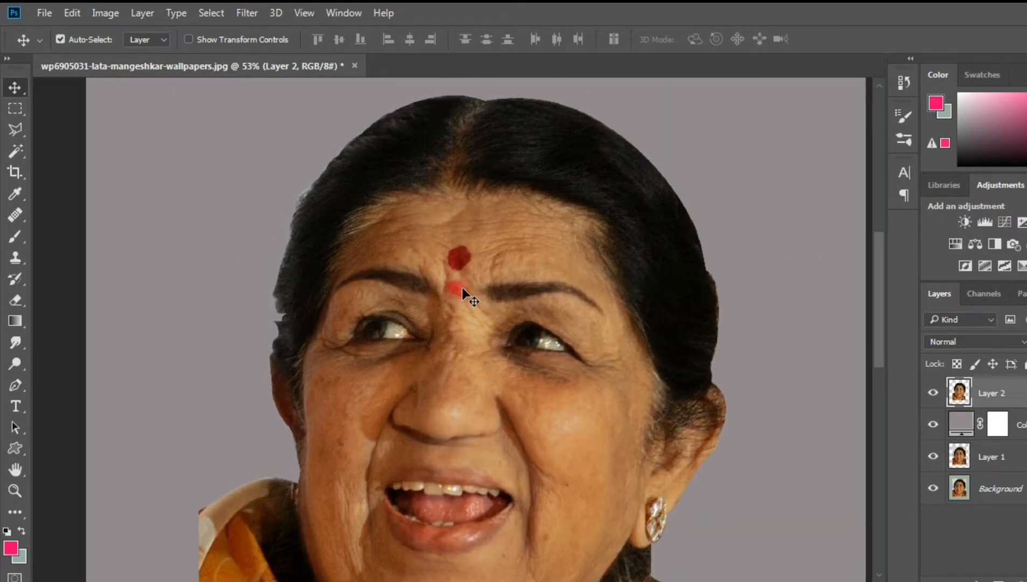
pyautogui.scroll(-3, 463, 287)
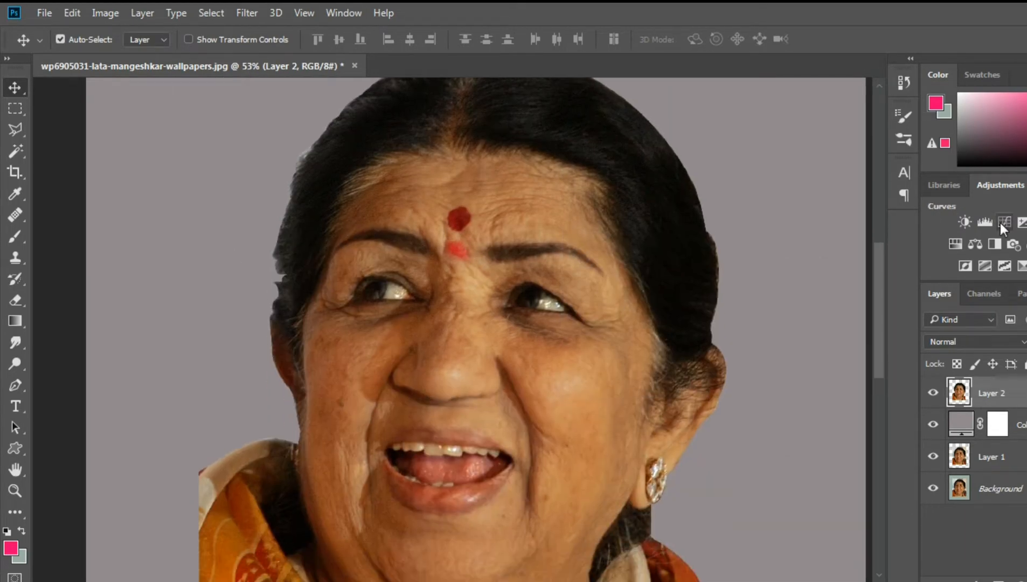
pyautogui.click(985, 222)
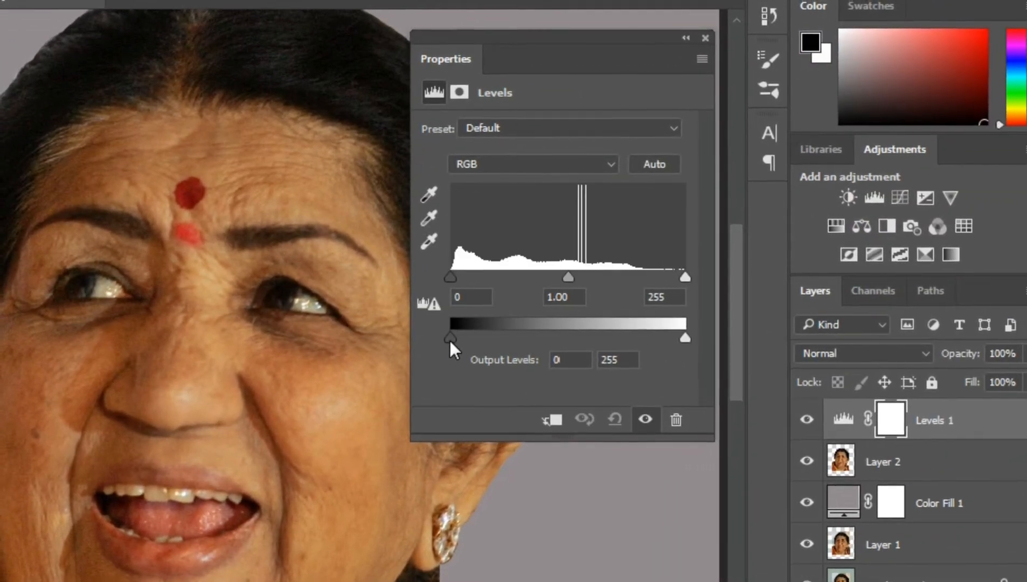
pyautogui.moveTo(488, 337); pyautogui.dragTo(500, 337)
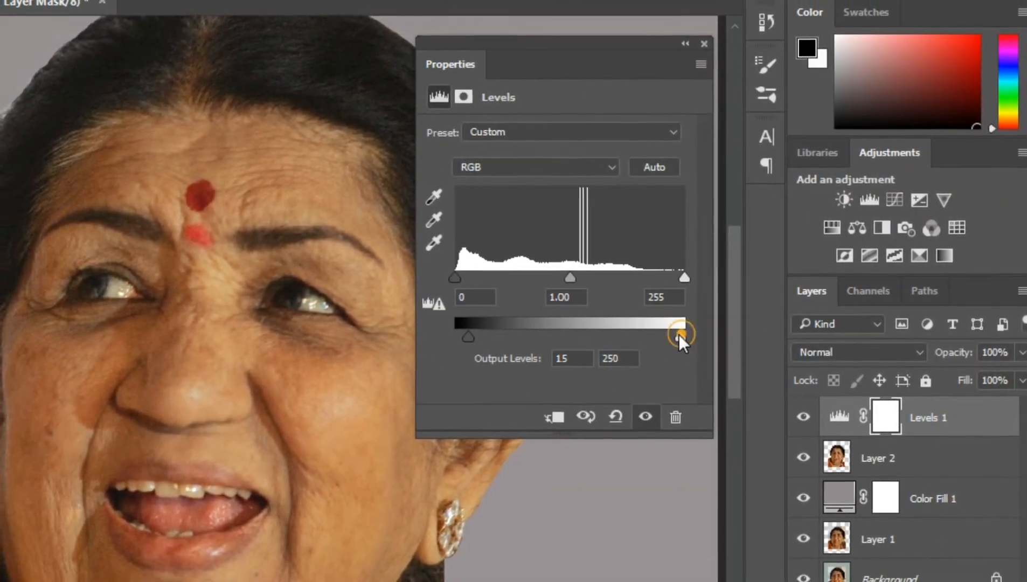
pyautogui.moveTo(682, 338); pyautogui.dragTo(703, 338)
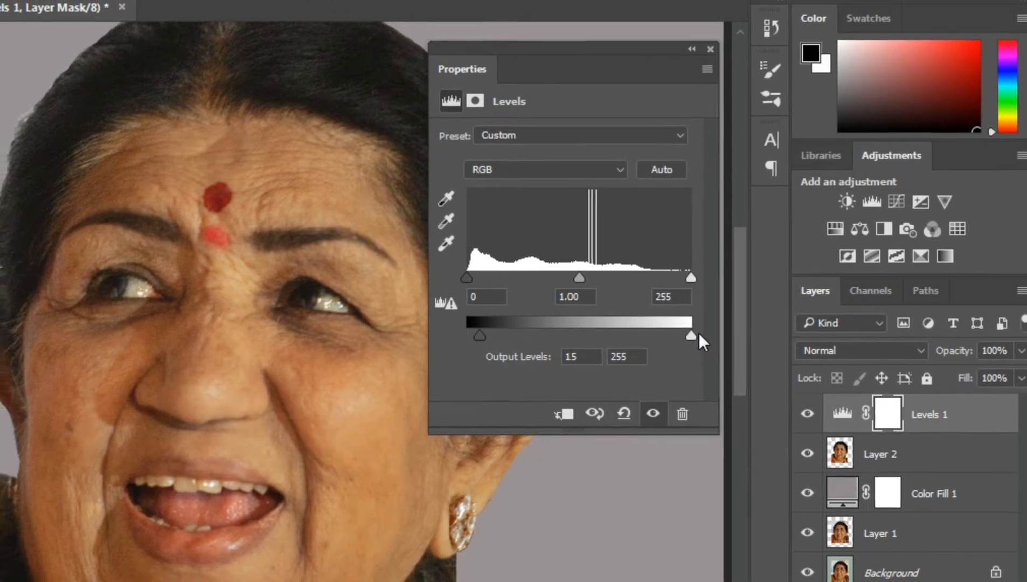
pyautogui.moveTo(463, 278); pyautogui.dragTo(492, 277)
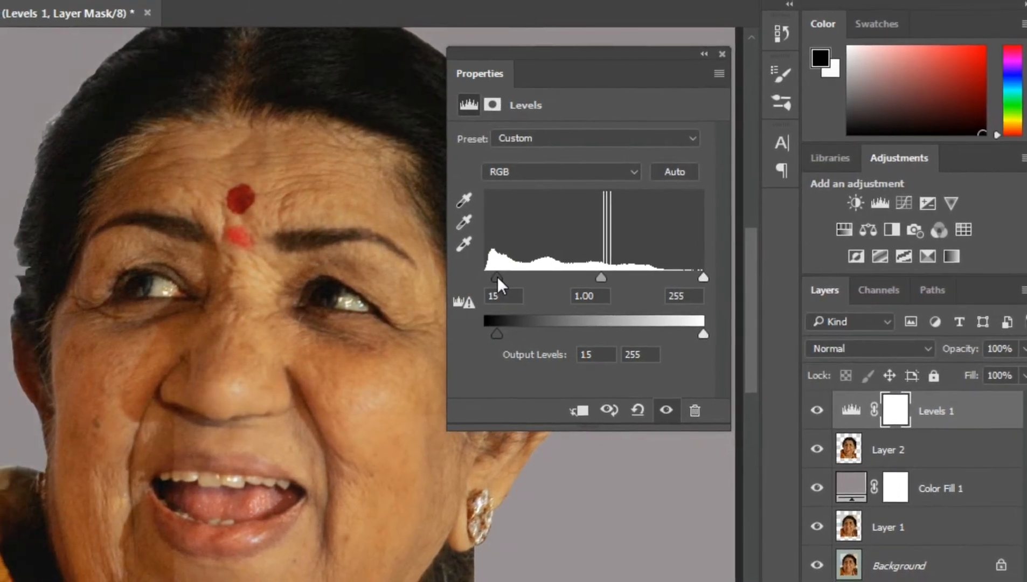
pyautogui.moveTo(697, 277); pyautogui.dragTo(678, 277)
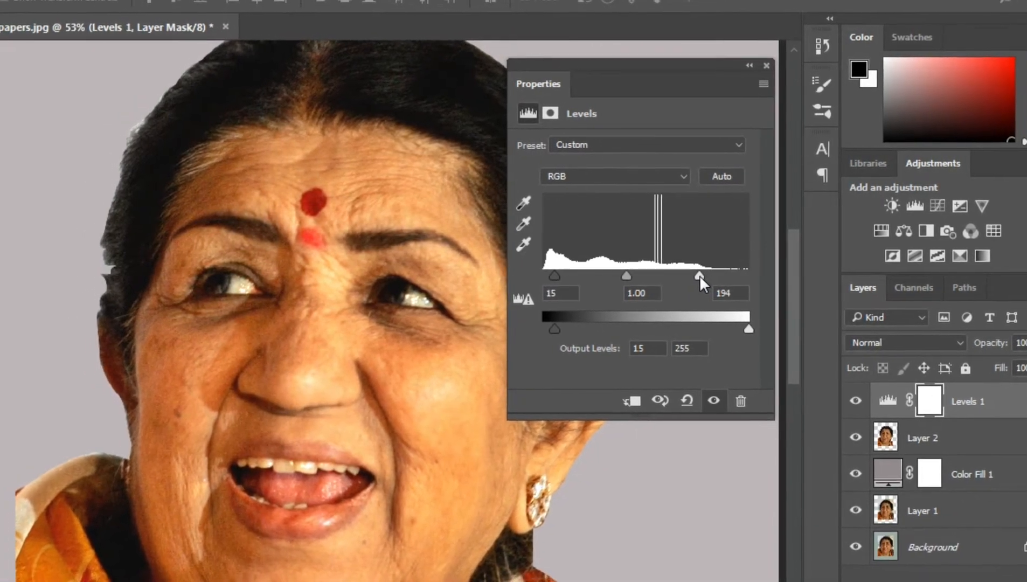
# Add a Brightness/Contrast adjustment with contrast 22 and merge it with Levels 1 and Layer 2.
pyautogui.click(767, 65)
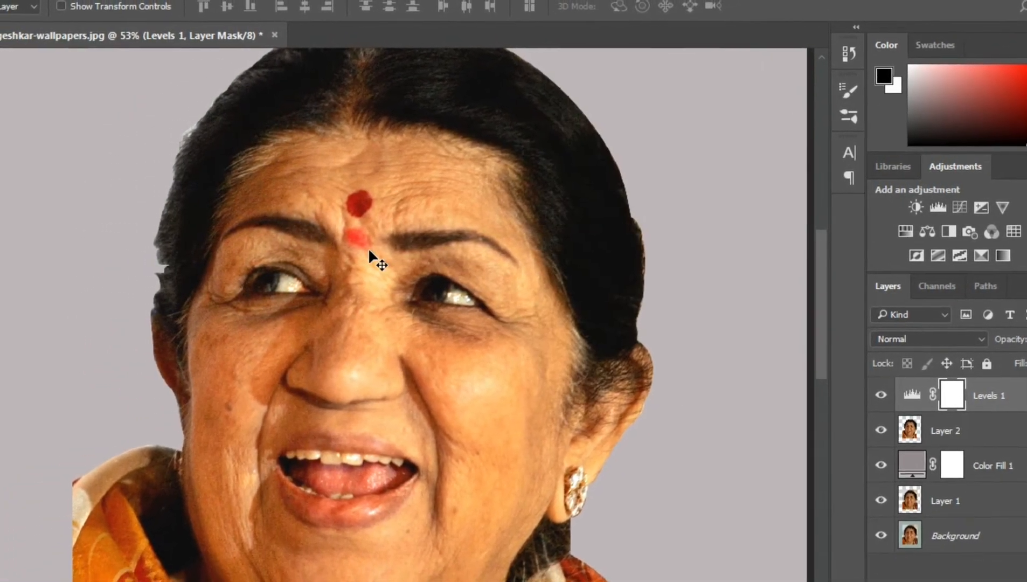
pyautogui.scroll(-4, 348, 251)
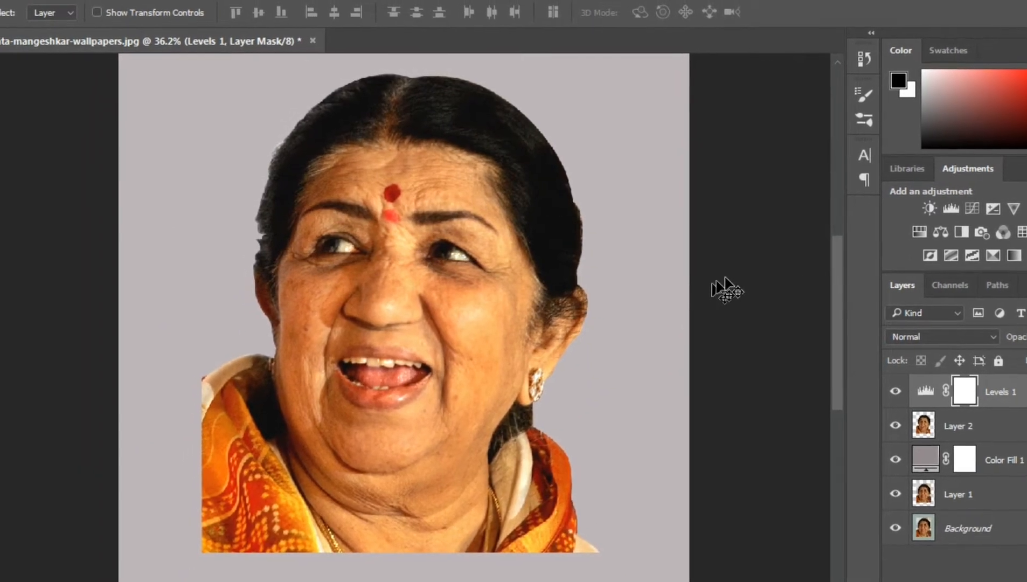
pyautogui.click(923, 208)
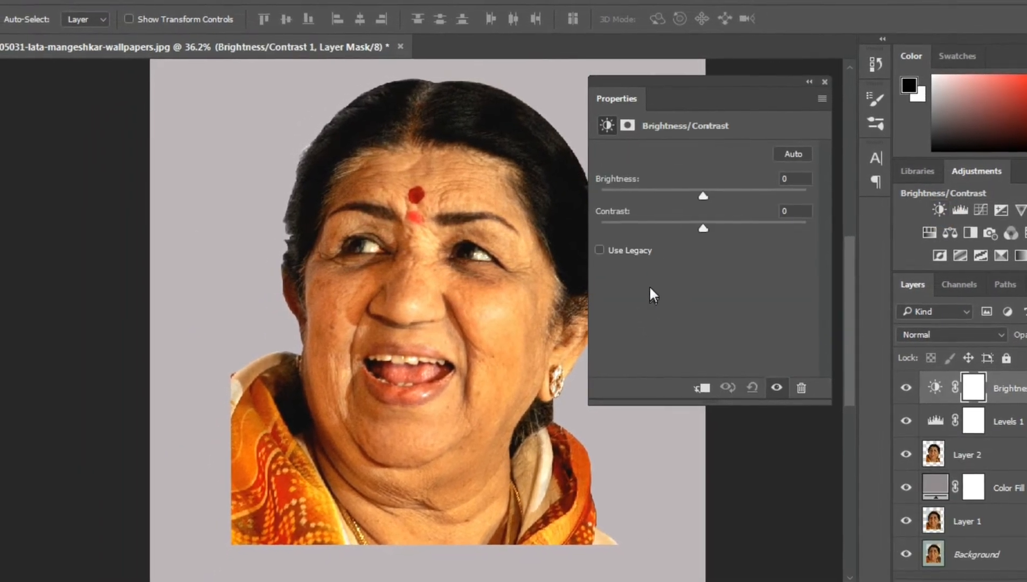
pyautogui.click(692, 228)
pyautogui.moveTo(706, 228); pyautogui.dragTo(740, 232)
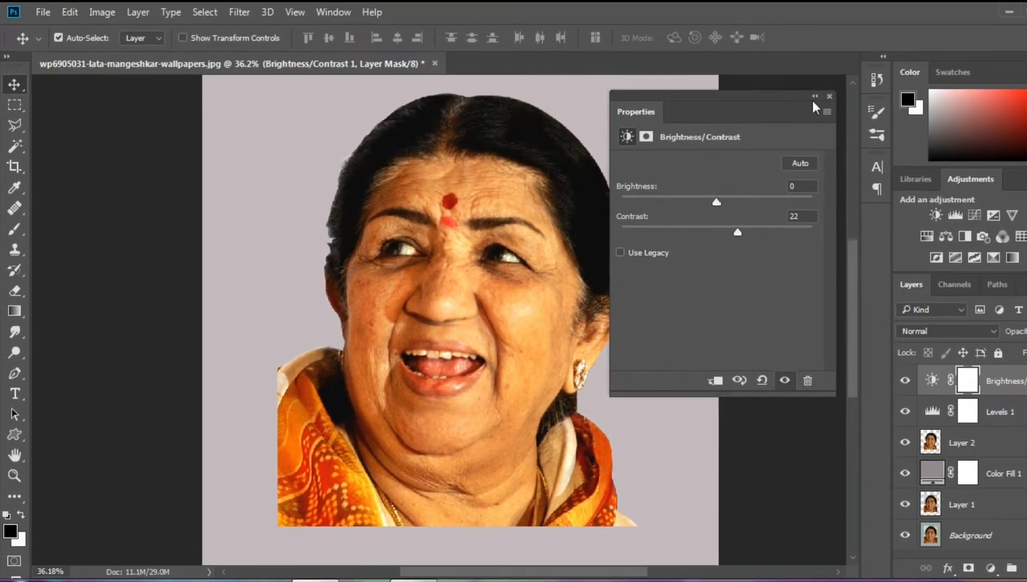
pyautogui.click(830, 96)
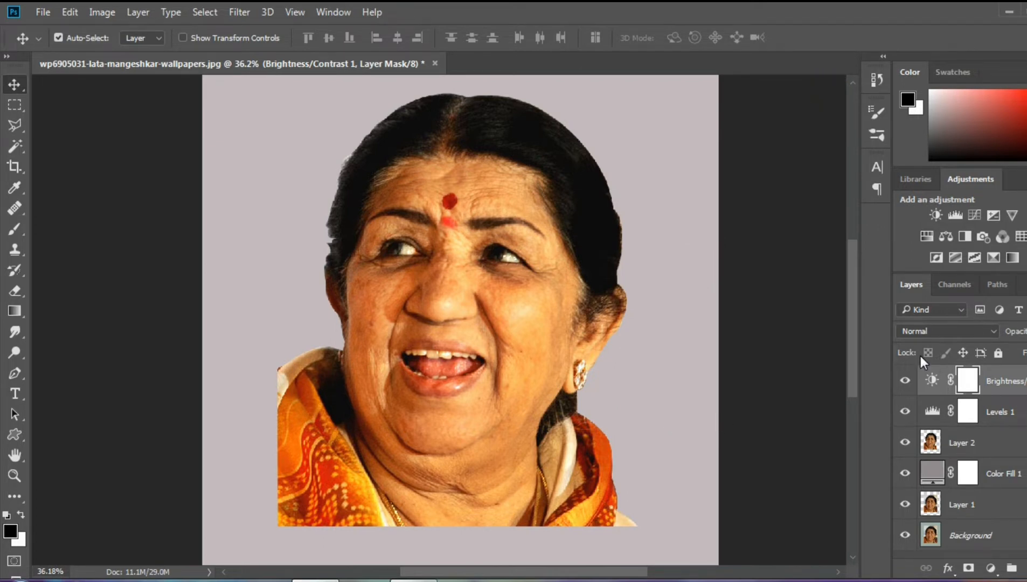
pyautogui.click(953, 444)
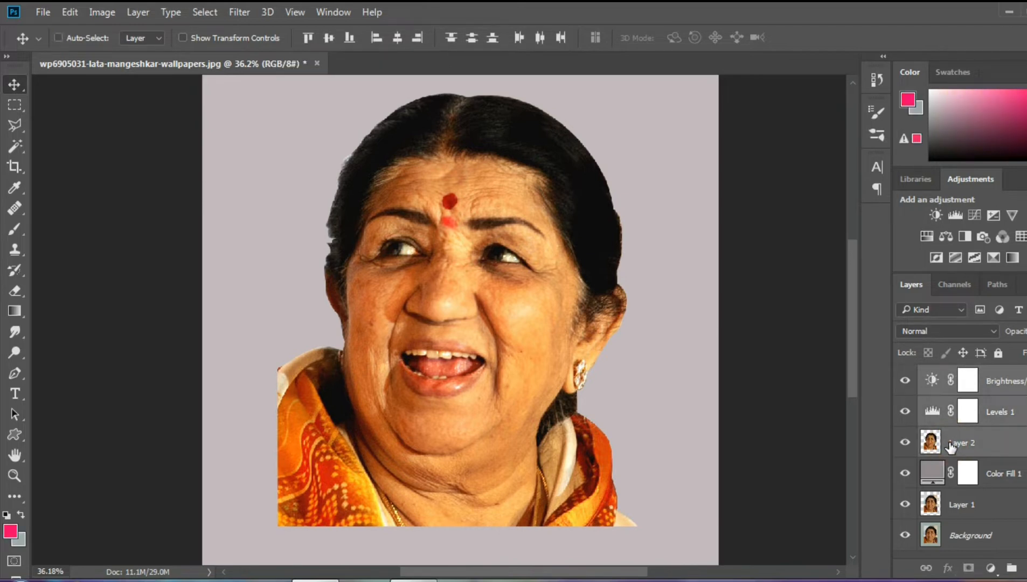
pyautogui.hotkey('ctrl', 'e')
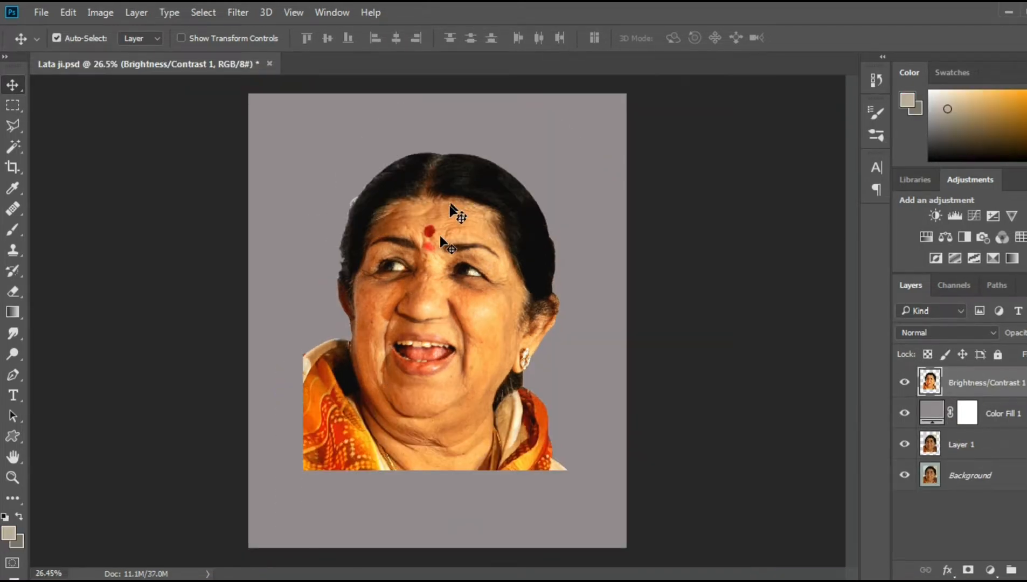
# Smooth the forehead and the woman's left temple with the Smudge tool at 31% strength and a soft 46 px brush.
pyautogui.scroll(5, 440, 237)
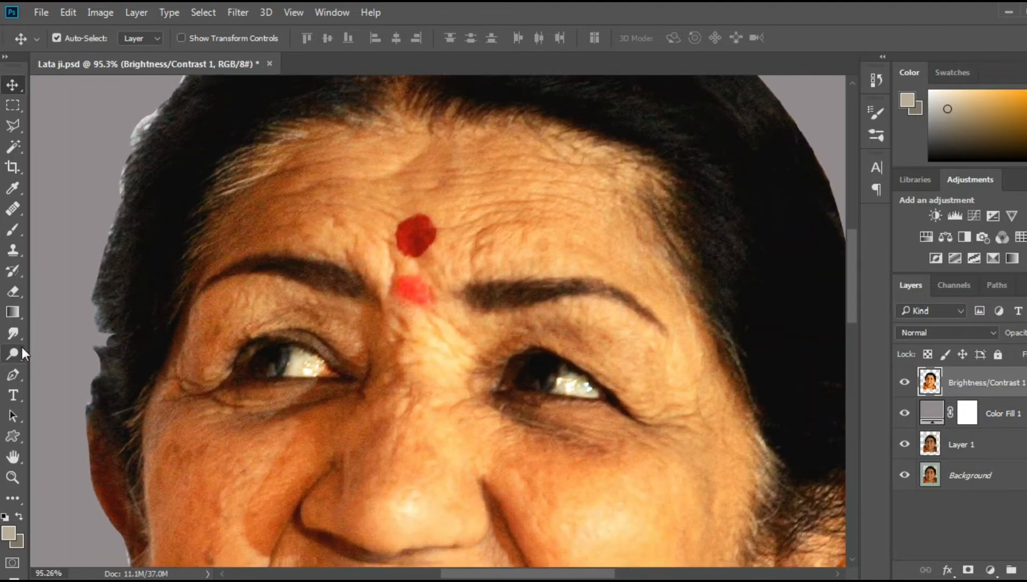
pyautogui.click(20, 340)
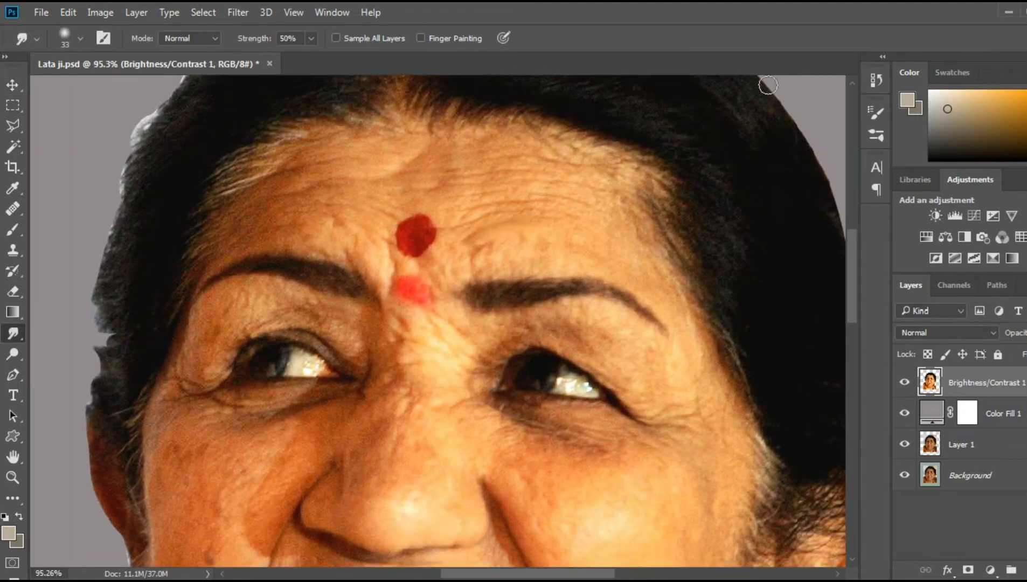
pyautogui.click(311, 38)
pyautogui.moveTo(315, 57); pyautogui.dragTo(300, 58)
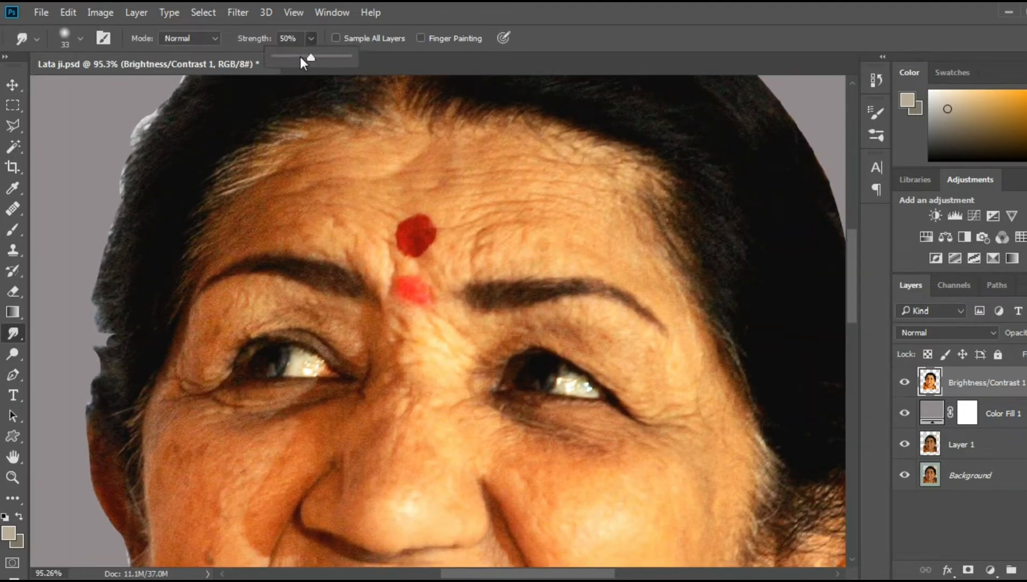
pyautogui.moveTo(537, 211); pyautogui.dragTo(544, 215)
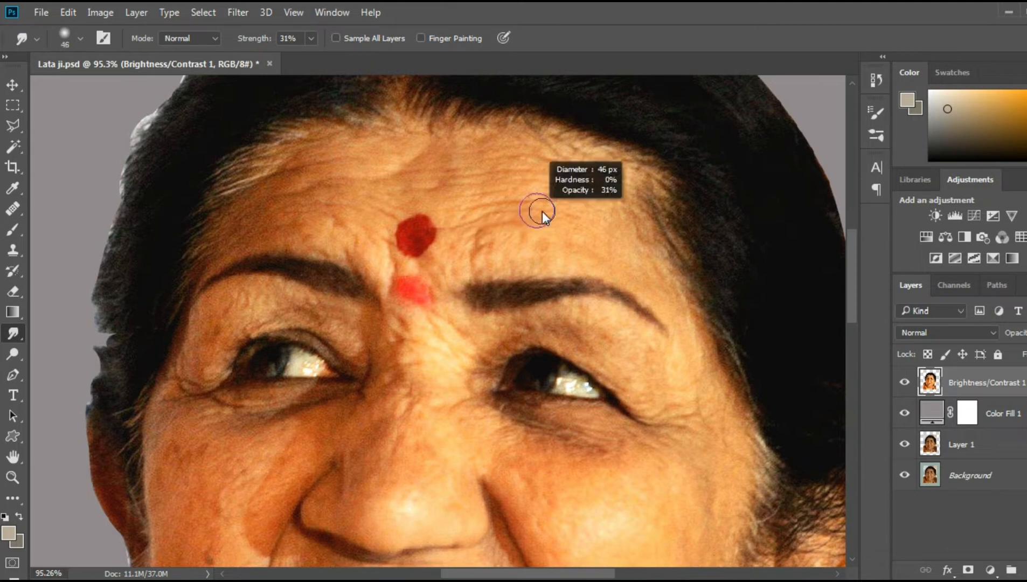
pyautogui.moveTo(481, 226)
pyautogui.mouseDown()
pyautogui.moveTo(590, 182)
pyautogui.moveTo(439, 185)
pyautogui.moveTo(598, 160)
pyautogui.moveTo(457, 161)
pyautogui.moveTo(589, 148)
pyautogui.moveTo(479, 198)
pyautogui.mouseUp()
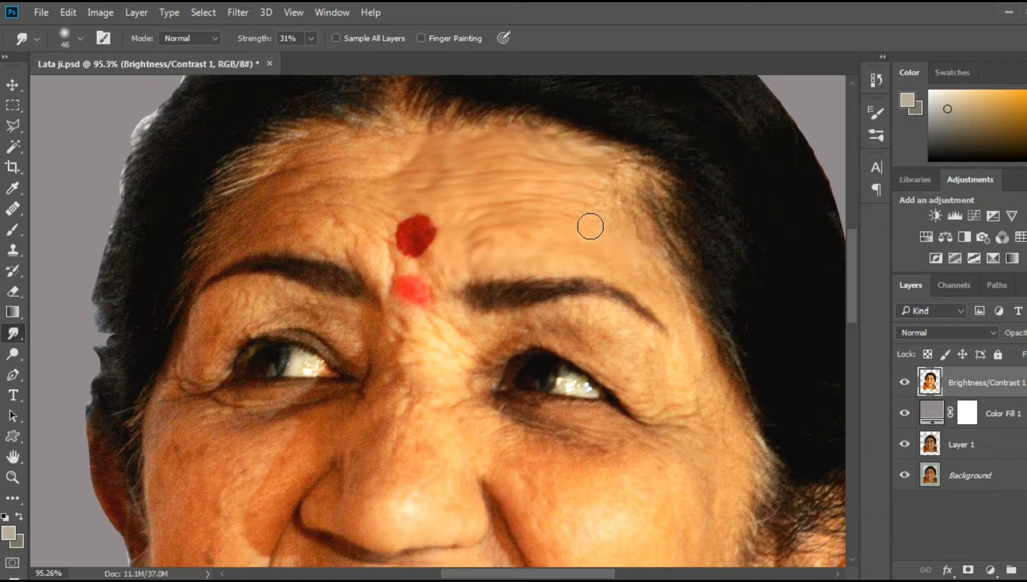
pyautogui.moveTo(644, 268)
pyautogui.mouseDown()
pyautogui.moveTo(604, 188)
pyautogui.moveTo(616, 169)
pyautogui.moveTo(701, 290)
pyautogui.moveTo(665, 238)
pyautogui.mouseUp()
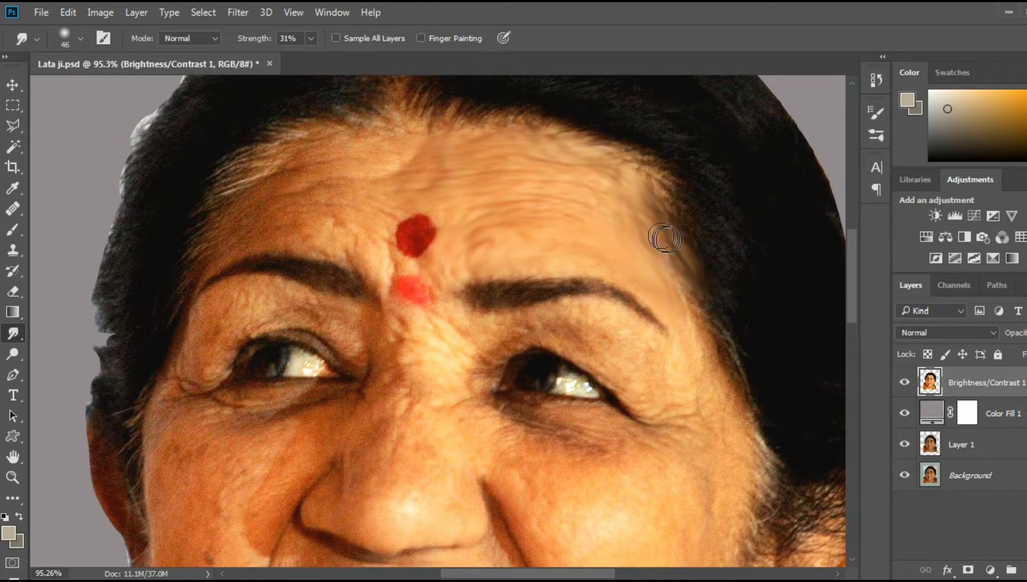
# Smudge the skin of her left cheek from the eye corner to the jaw at 33% strength with a 50 px brush.
pyautogui.scroll(-2, 669, 360)
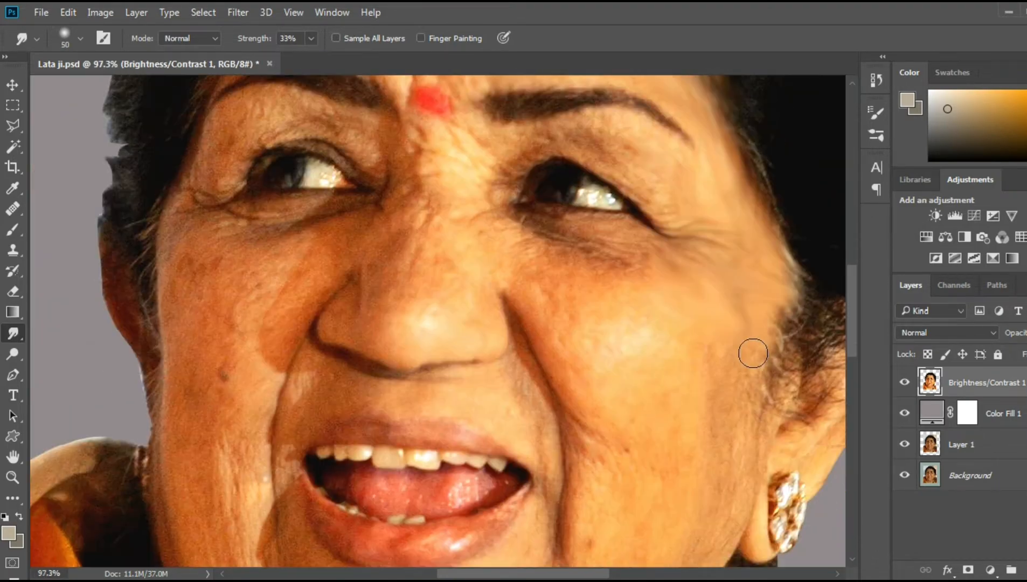
pyautogui.scroll(-10, 685, 330)
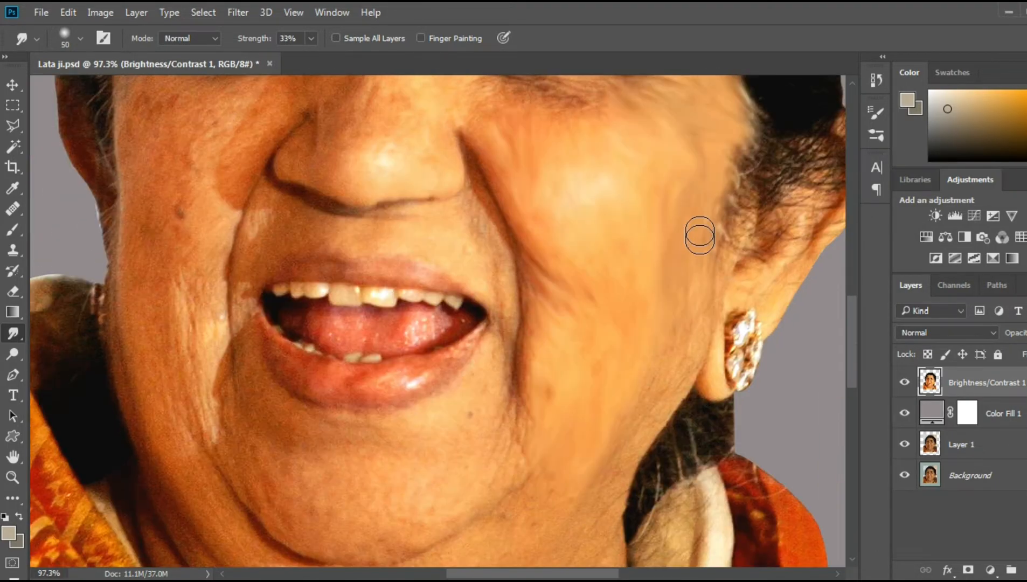
pyautogui.scroll(-3, 571, 339)
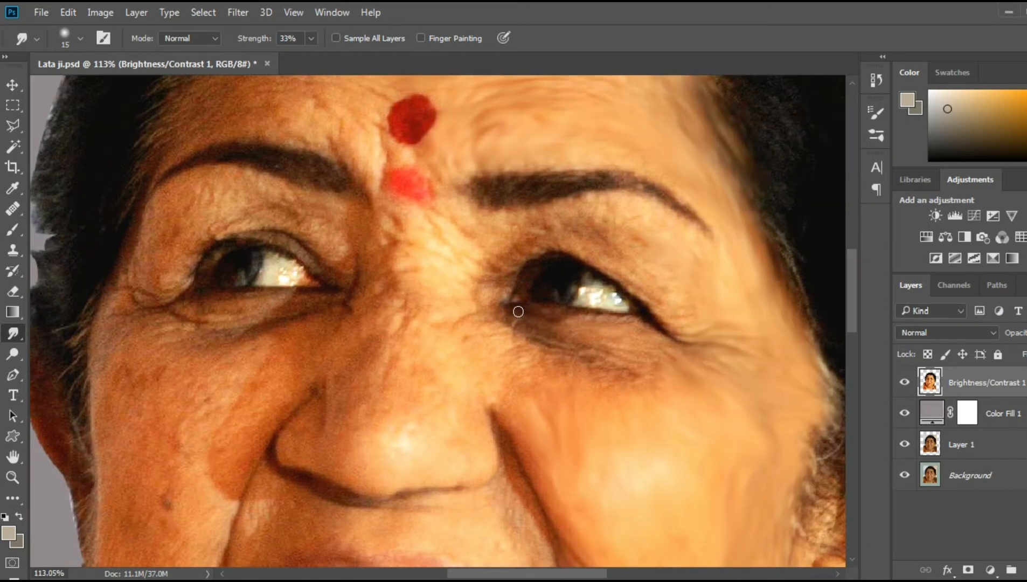
# Smudge the wrinkles under and above her left eye using small brushes of 15 to 27 px.
pyautogui.moveTo(518, 311); pyautogui.dragTo(561, 374)
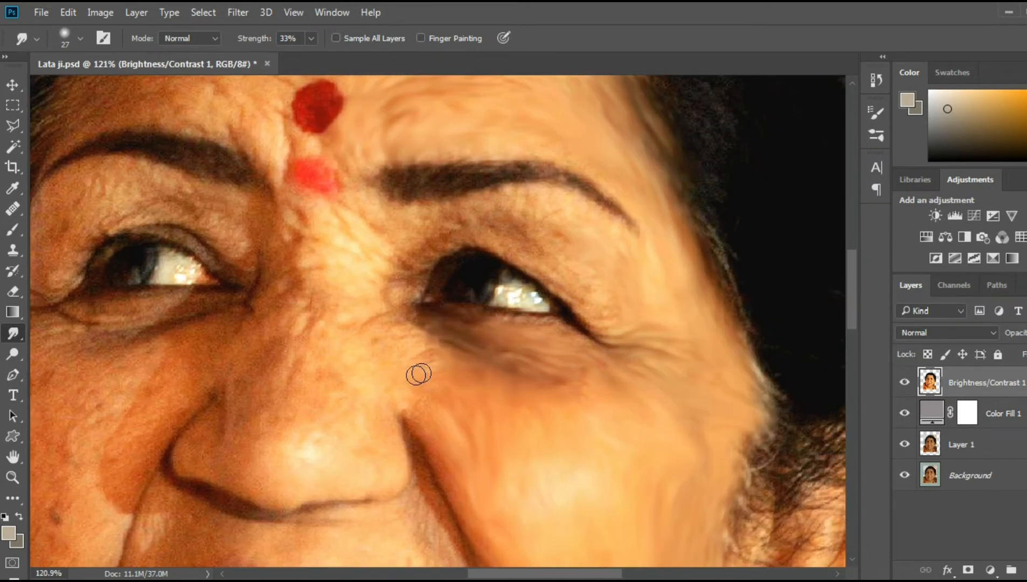
pyautogui.moveTo(419, 374)
pyautogui.mouseDown()
pyautogui.moveTo(429, 273)
pyautogui.moveTo(580, 314)
pyautogui.mouseUp()
pyautogui.scroll(2, 566, 324)
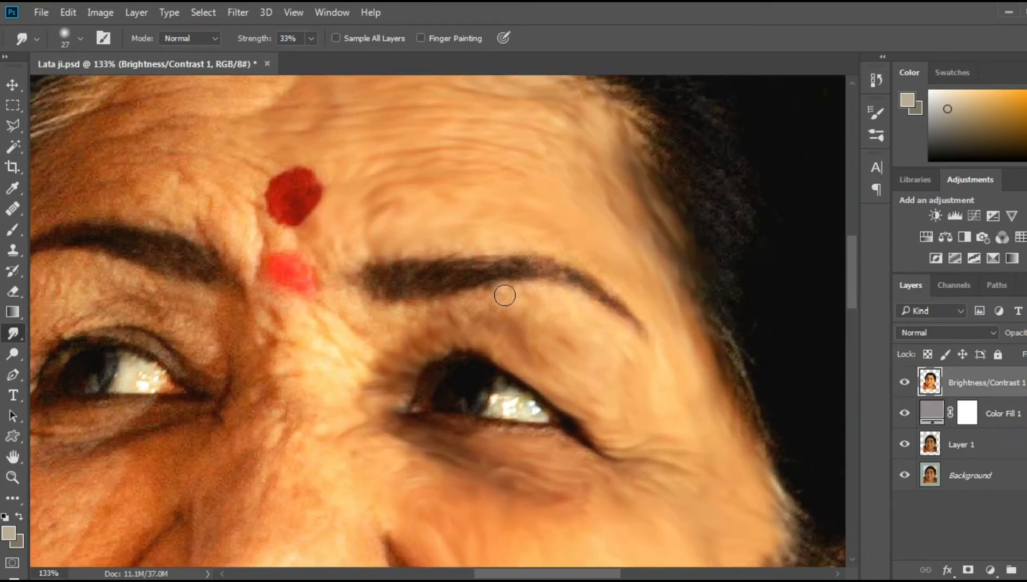
pyautogui.moveTo(504, 293); pyautogui.dragTo(360, 353)
# Smooth the nose, its bridge and the skin beneath her right eye with a small Smudge brush of about 24 px.
pyautogui.scroll(-2, 370, 314)
pyautogui.scroll(-2, 459, 263)
pyautogui.moveTo(468, 327); pyautogui.dragTo(455, 411)
pyautogui.scroll(-3, 413, 380)
pyautogui.scroll(-1, 413, 380)
pyautogui.moveTo(380, 351)
pyautogui.mouseDown()
pyautogui.moveTo(381, 340)
pyautogui.moveTo(323, 344)
pyautogui.moveTo(431, 399)
pyautogui.moveTo(482, 314)
pyautogui.moveTo(418, 310)
pyautogui.mouseUp()
pyautogui.scroll(1, 377, 350)
pyautogui.scroll(1, 481, 314)
pyautogui.scroll(1, 489, 294)
pyautogui.scroll(2, 453, 290)
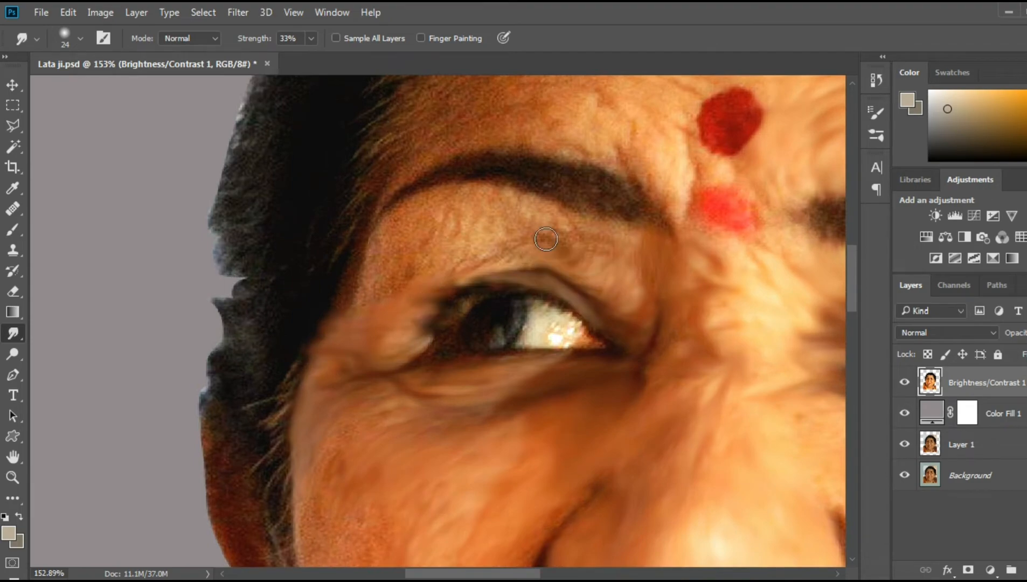
# Smudge her right upper eyelid and the right side of the forehead up to the hairline, using a 43 px brush there.
pyautogui.scroll(-3, 372, 323)
pyautogui.scroll(2, 495, 280)
pyautogui.moveTo(400, 200); pyautogui.dragTo(397, 320)
pyautogui.moveTo(365, 215); pyautogui.dragTo(505, 284)
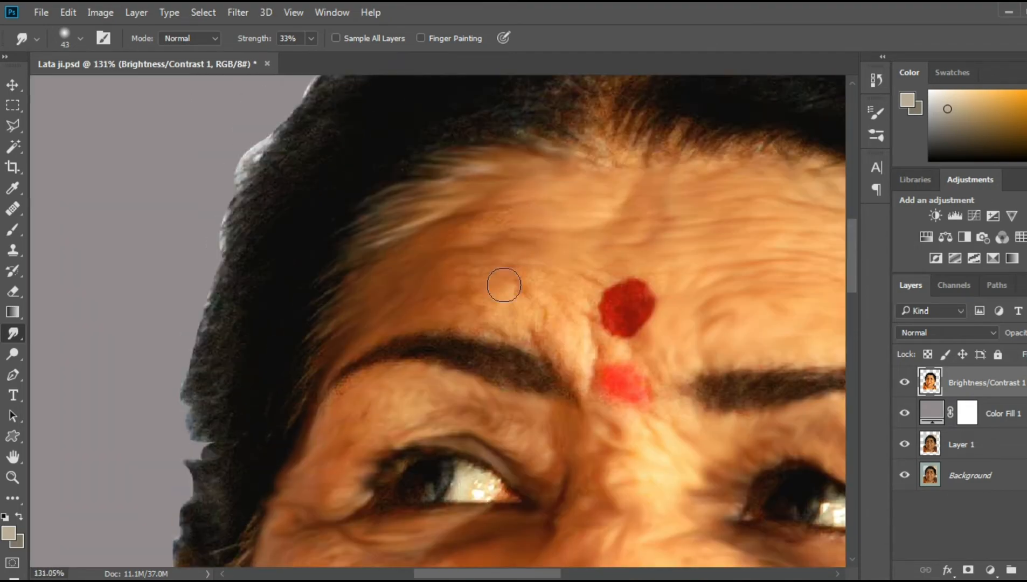
pyautogui.moveTo(636, 291); pyautogui.dragTo(494, 294)
# Smooth her right cheek, the upper lip area and the chin with Smudge brushes of about 38 to 51 px.
pyautogui.scroll(1, 495, 296)
pyautogui.scroll(-3, 577, 174)
pyautogui.scroll(3, 658, 305)
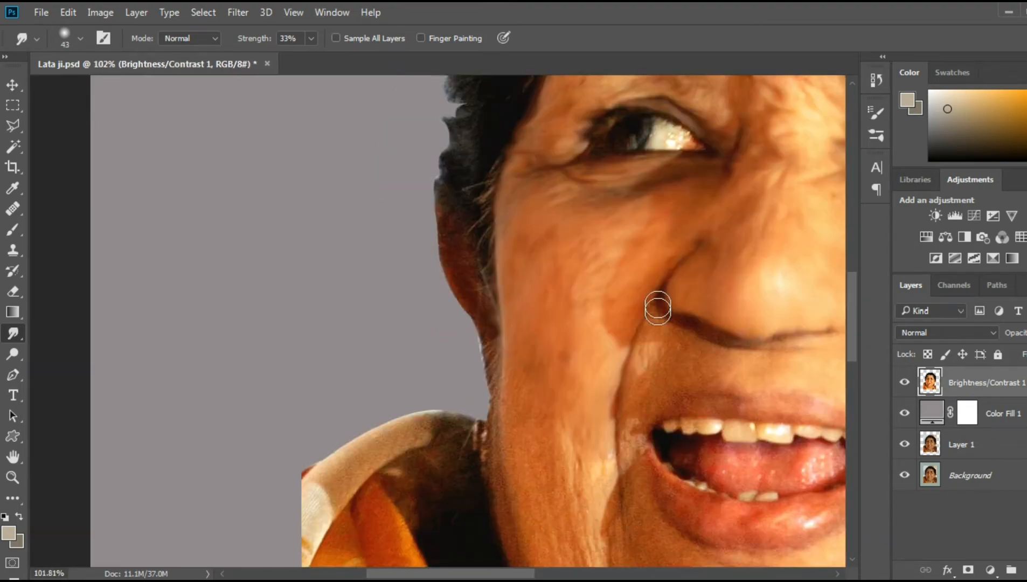
pyautogui.scroll(-1, 480, 388)
pyautogui.scroll(-3, 468, 353)
pyautogui.scroll(3, 620, 464)
pyautogui.scroll(-3, 523, 386)
pyautogui.scroll(3, 345, 453)
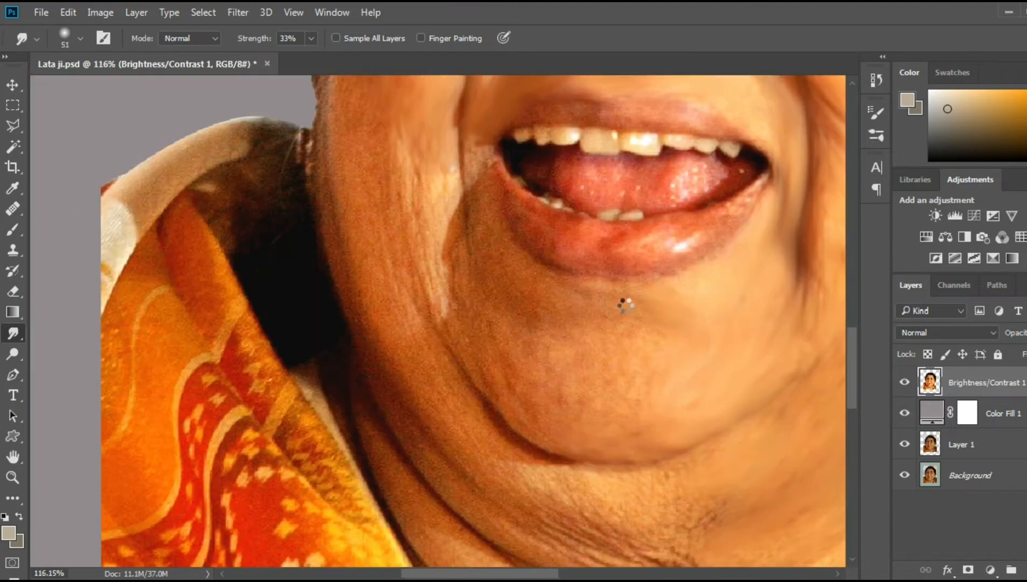
pyautogui.moveTo(467, 141); pyautogui.dragTo(410, 294)
pyautogui.scroll(-3, 480, 429)
pyautogui.scroll(3, 607, 408)
pyautogui.scroll(-2, 470, 366)
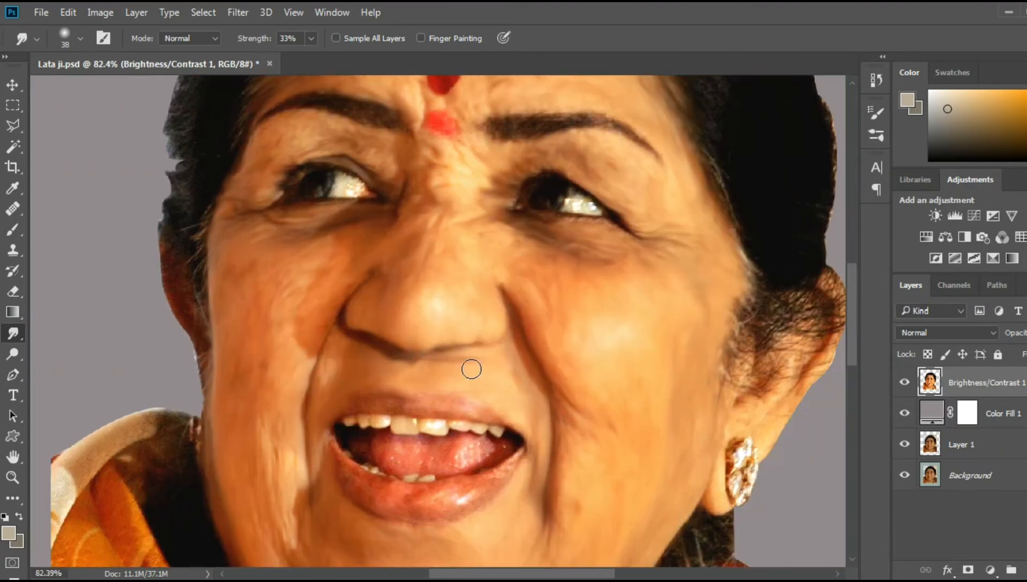
# Blend her left ear and the fine hair strands in front of it with a small Smudge brush of about 19 px.
pyautogui.scroll(3, 470, 366)
pyautogui.scroll(-3, 410, 345)
pyautogui.scroll(3, 523, 390)
pyautogui.scroll(-3, 523, 390)
pyautogui.scroll(2, 630, 256)
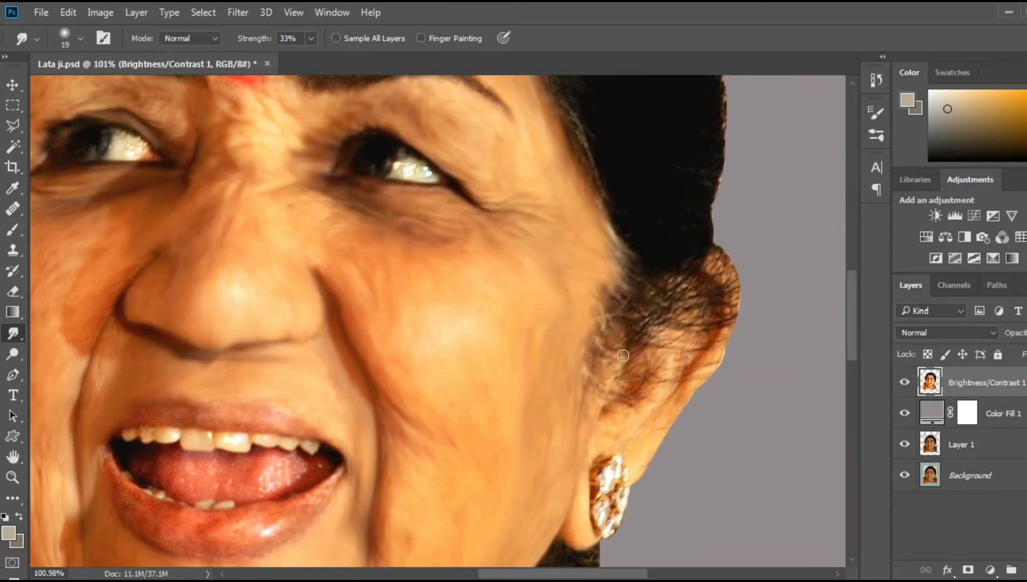
pyautogui.scroll(-2, 609, 421)
pyautogui.keyDown('alt'); pyautogui.rightClick(585, 463); pyautogui.keyUp('alt')
pyautogui.moveTo(715, 162)
pyautogui.mouseDown()
pyautogui.moveTo(706, 240)
pyautogui.moveTo(614, 367)
pyautogui.mouseUp()
pyautogui.scroll(-3, 567, 356)
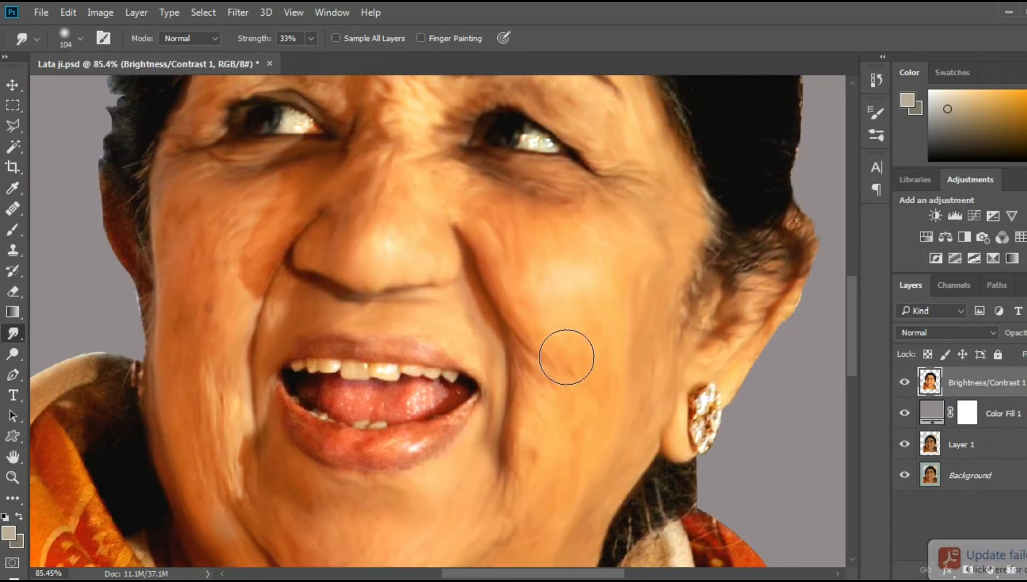
# Smudge the creases of her right cheek and jaw and the skin folds below the chin.
pyautogui.moveTo(213, 388); pyautogui.dragTo(216, 501)
pyautogui.scroll(3, 421, 471)
pyautogui.moveTo(465, 485); pyautogui.dragTo(579, 515)
pyautogui.scroll(-3, 521, 401)
pyautogui.scroll(3, 563, 488)
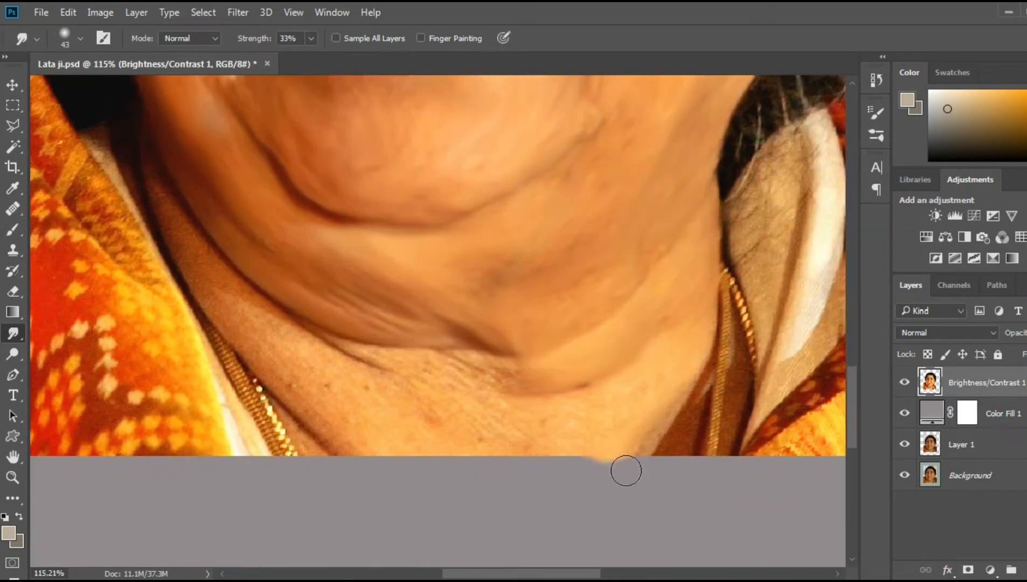
# Smooth the lower neck and pull its skin slightly past the straight bottom edge of the cutout.
pyautogui.moveTo(626, 470); pyautogui.dragTo(477, 453)
pyautogui.moveTo(197, 237); pyautogui.dragTo(253, 284)
pyautogui.moveTo(436, 423); pyautogui.dragTo(491, 469)
pyautogui.scroll(-1, 382, 407)
pyautogui.scroll(-3, 431, 447)
pyautogui.moveTo(392, 461); pyautogui.dragTo(408, 410)
pyautogui.scroll(-4, 463, 413)
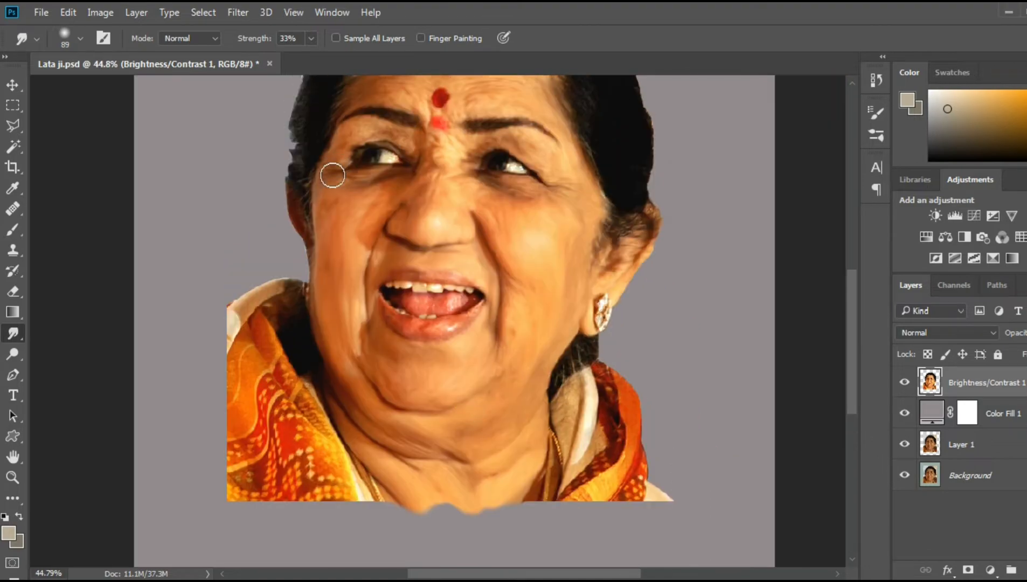
# Smudge the patterned shawl over her right shoulder, including its collar and outer and bottom edges.
pyautogui.scroll(-3, 333, 175)
pyautogui.scroll(5, 315, 337)
pyautogui.moveTo(356, 431); pyautogui.dragTo(375, 488)
pyautogui.moveTo(328, 354)
pyautogui.mouseDown()
pyautogui.moveTo(285, 454)
pyautogui.moveTo(221, 426)
pyautogui.mouseUp()
pyautogui.moveTo(243, 281); pyautogui.dragTo(237, 372)
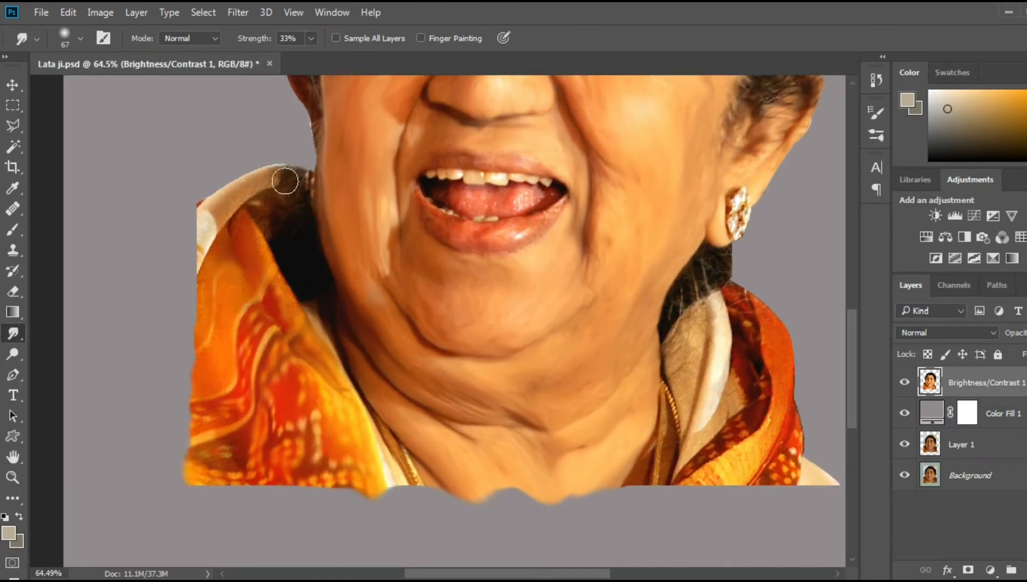
pyautogui.moveTo(285, 180); pyautogui.dragTo(207, 218)
# Smudge the shawl and white collar over her left shoulder down to the cutout's bottom edge.
pyautogui.moveTo(695, 286)
pyautogui.mouseDown()
pyautogui.moveTo(491, 324)
pyautogui.moveTo(469, 366)
pyautogui.mouseUp()
pyautogui.moveTo(517, 366); pyautogui.dragTo(485, 475)
pyautogui.moveTo(485, 512)
pyautogui.mouseDown()
pyautogui.moveTo(546, 499)
pyautogui.moveTo(582, 426)
pyautogui.mouseUp()
pyautogui.moveTo(492, 458); pyautogui.dragTo(518, 457)
# Smudge the dark hair on her left side and around the centre parting into smooth strands with a 53 px brush.
pyautogui.scroll(-4, 518, 457)
pyautogui.scroll(6, 426, 162)
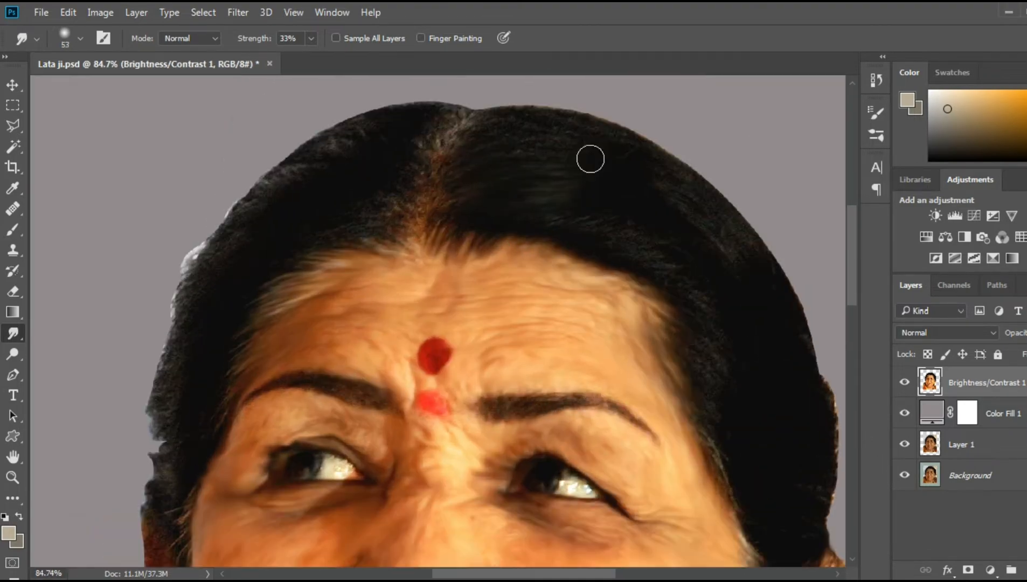
pyautogui.moveTo(589, 159)
pyautogui.mouseDown()
pyautogui.moveTo(683, 323)
pyautogui.moveTo(744, 512)
pyautogui.mouseUp()
pyautogui.moveTo(754, 485); pyautogui.dragTo(566, 420)
pyautogui.moveTo(302, 140); pyautogui.dragTo(502, 355)
pyautogui.moveTo(437, 261); pyautogui.dragTo(348, 280)
pyautogui.moveTo(291, 367); pyautogui.dragTo(291, 280)
pyautogui.moveTo(426, 205); pyautogui.dragTo(449, 236)
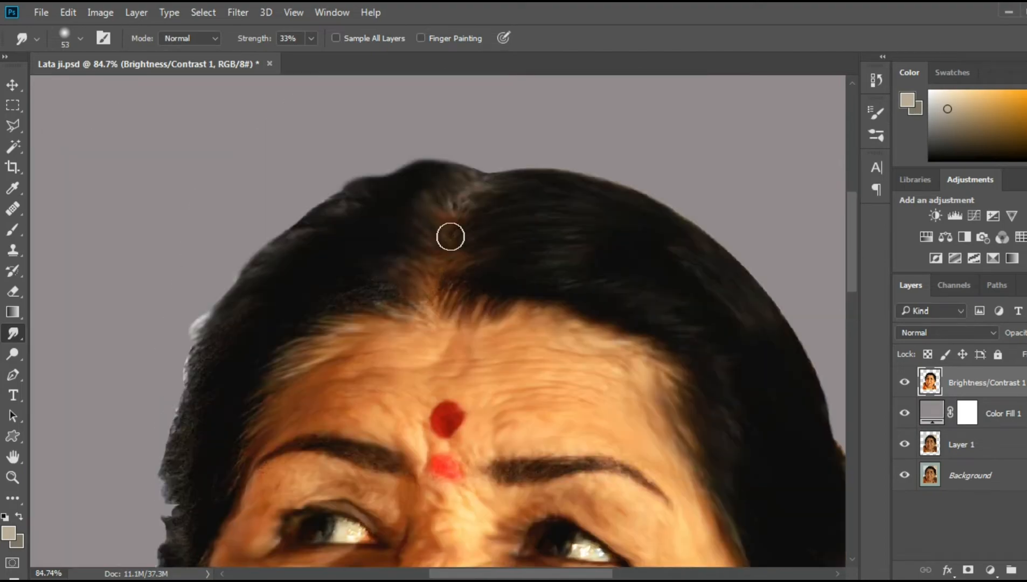
# Blend the hair and its jagged outer edge on her right side, and touch up the lower face.
pyautogui.moveTo(404, 307); pyautogui.dragTo(360, 313)
pyautogui.moveTo(226, 431); pyautogui.dragTo(316, 343)
pyautogui.moveTo(273, 388); pyautogui.dragTo(264, 463)
pyautogui.moveTo(300, 440); pyautogui.dragTo(301, 300)
pyautogui.scroll(-7, 302, 301)
pyautogui.moveTo(279, 480); pyautogui.dragTo(448, 314)
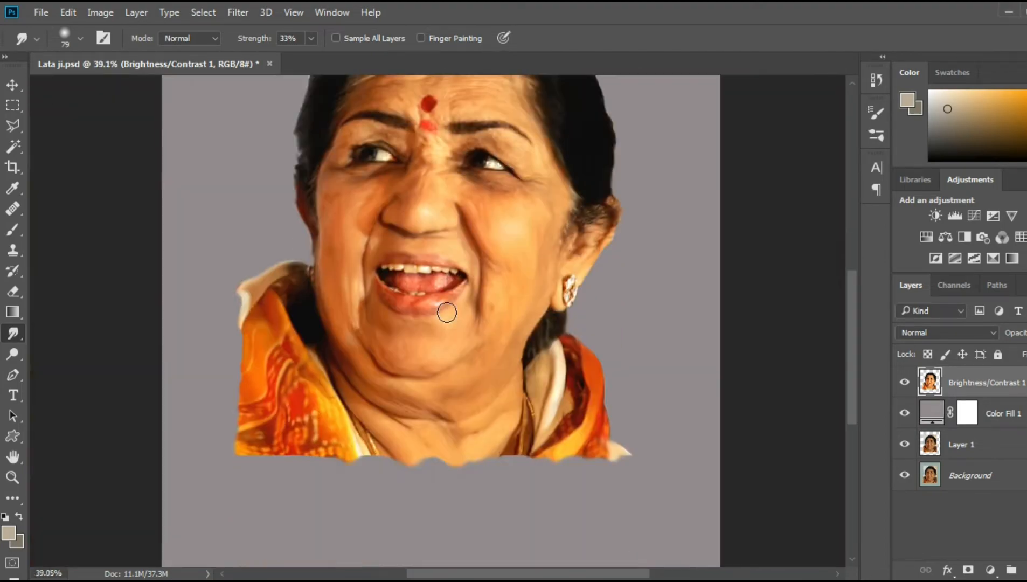
pyautogui.scroll(4, 448, 314)
pyautogui.moveTo(536, 238); pyautogui.dragTo(508, 366)
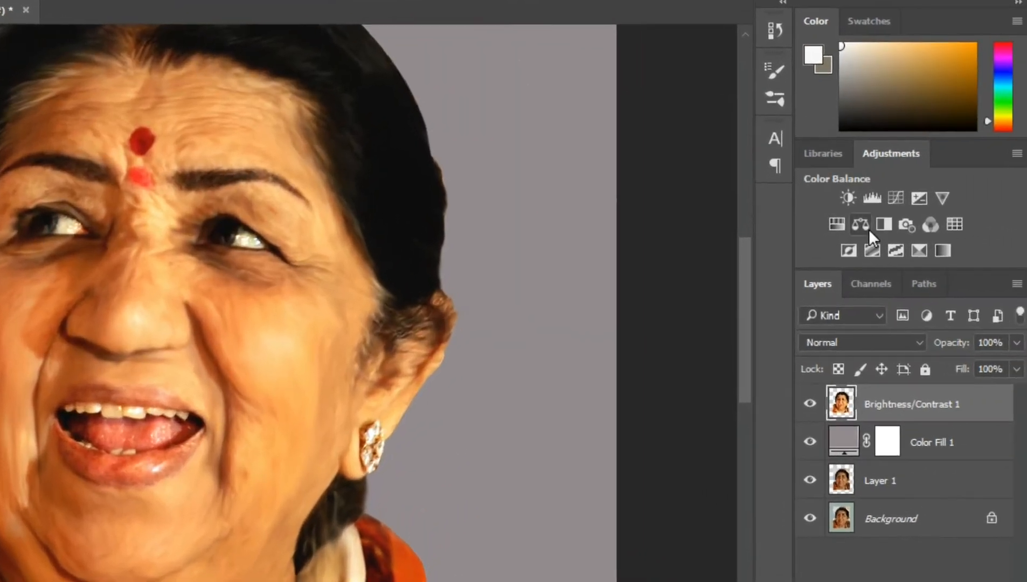
# Add a Color Balance adjustment above the portrait with midtone red at +60, shift it toward magenta, and adjust the yellow-blue balance.
pyautogui.click(949, 236)
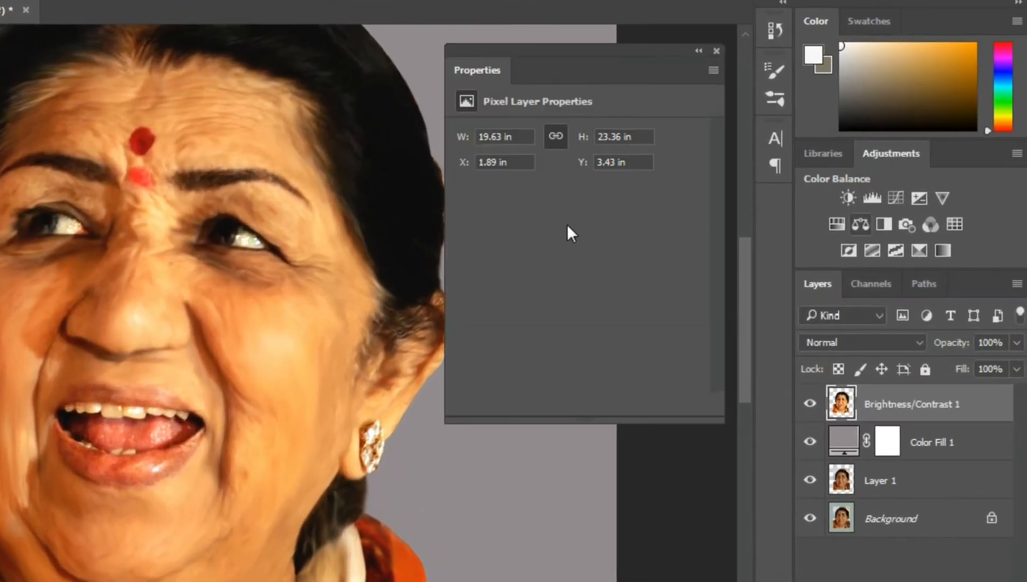
pyautogui.moveTo(580, 181); pyautogui.dragTo(608, 182)
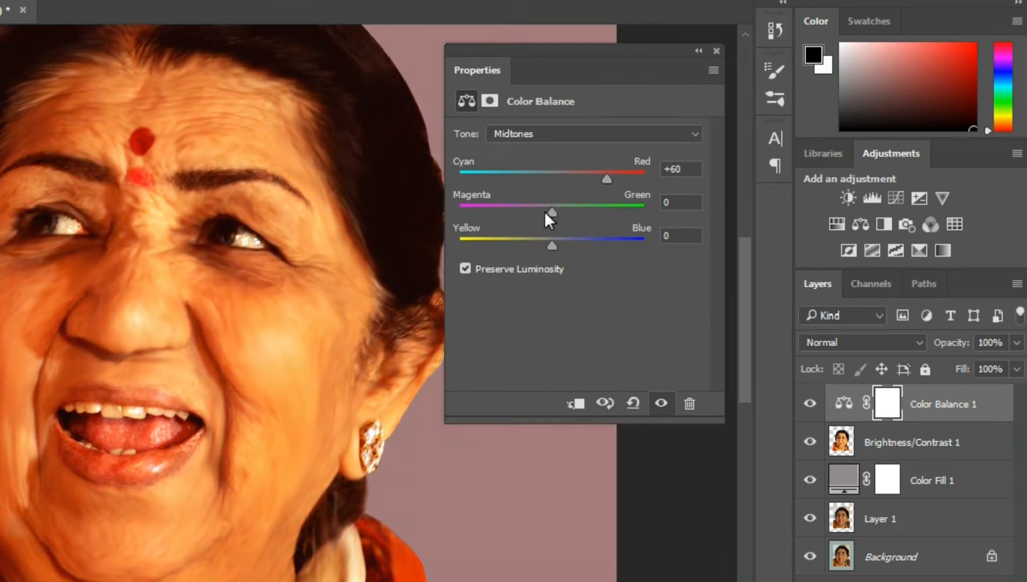
pyautogui.moveTo(545, 212); pyautogui.dragTo(530, 211)
pyautogui.moveTo(552, 246); pyautogui.dragTo(524, 244)
pyautogui.click(716, 50)
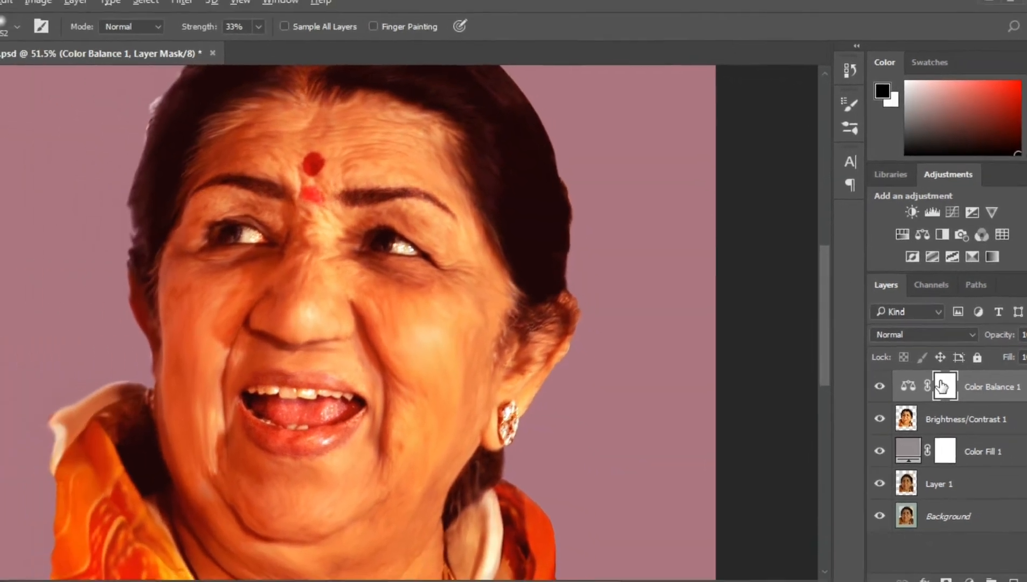
# Invert the Color Balance mask to black and paint white on it with a 145 px brush to redden her left cheek.
pyautogui.keyDown('alt'); pyautogui.click(904, 394); pyautogui.keyUp('alt')
pyautogui.keyDown('alt'); pyautogui.click(939, 383); pyautogui.keyUp('alt')
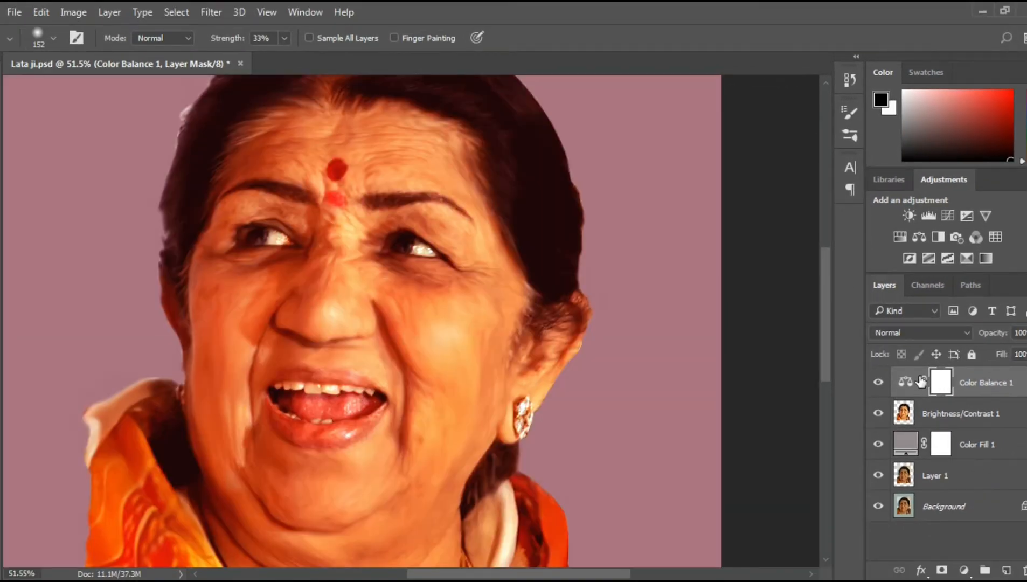
pyautogui.hotkey('ctrl', 'i')
pyautogui.press('b')
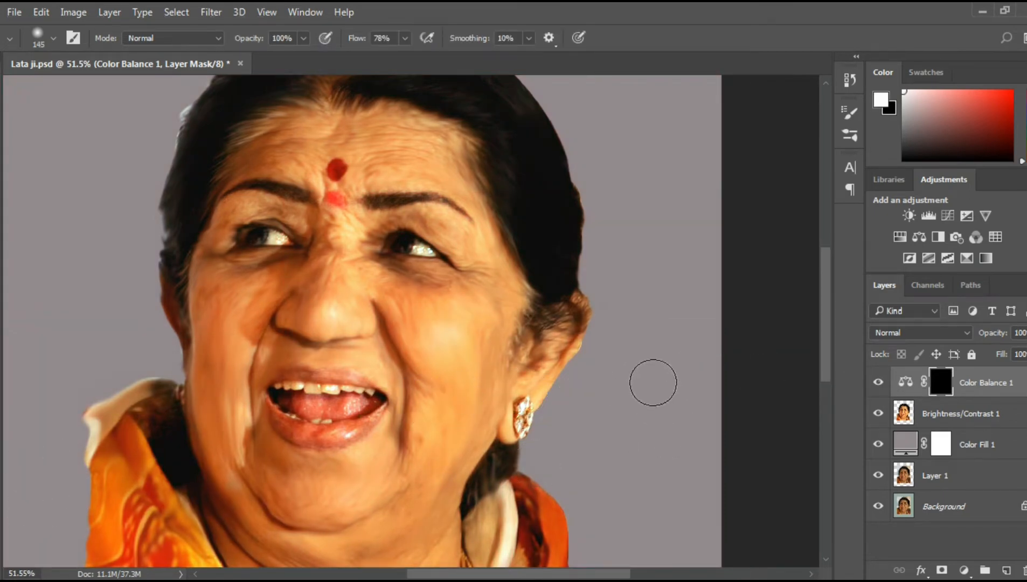
pyautogui.moveTo(442, 350)
pyautogui.mouseDown()
pyautogui.moveTo(449, 339)
pyautogui.moveTo(438, 349)
pyautogui.mouseUp()
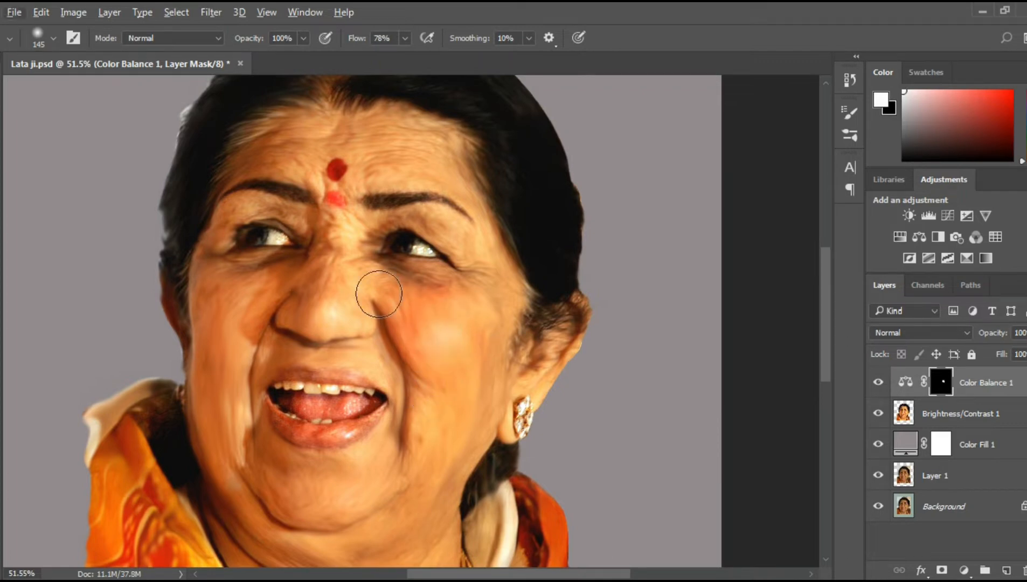
# Undo the full-strength stroke on her right cheek, repaint it at 47% brush opacity, and extend the blush to her lower left cheek.
pyautogui.moveTo(213, 338)
pyautogui.mouseDown()
pyautogui.moveTo(232, 318)
pyautogui.moveTo(226, 302)
pyautogui.mouseUp()
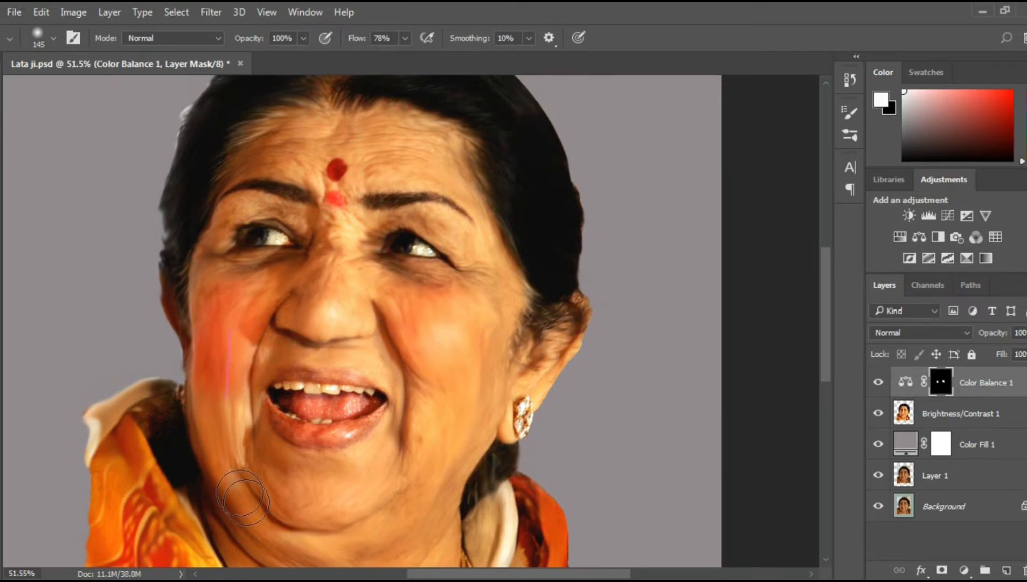
pyautogui.hotkey('ctrl', 'z')
pyautogui.scroll(2, 240, 358)
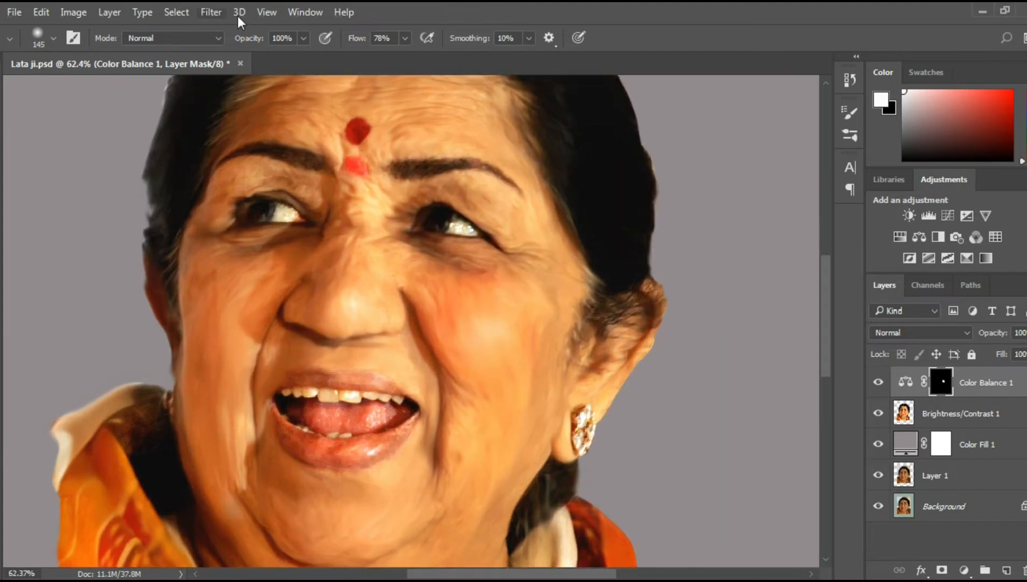
pyautogui.moveTo(228, 327); pyautogui.dragTo(230, 302)
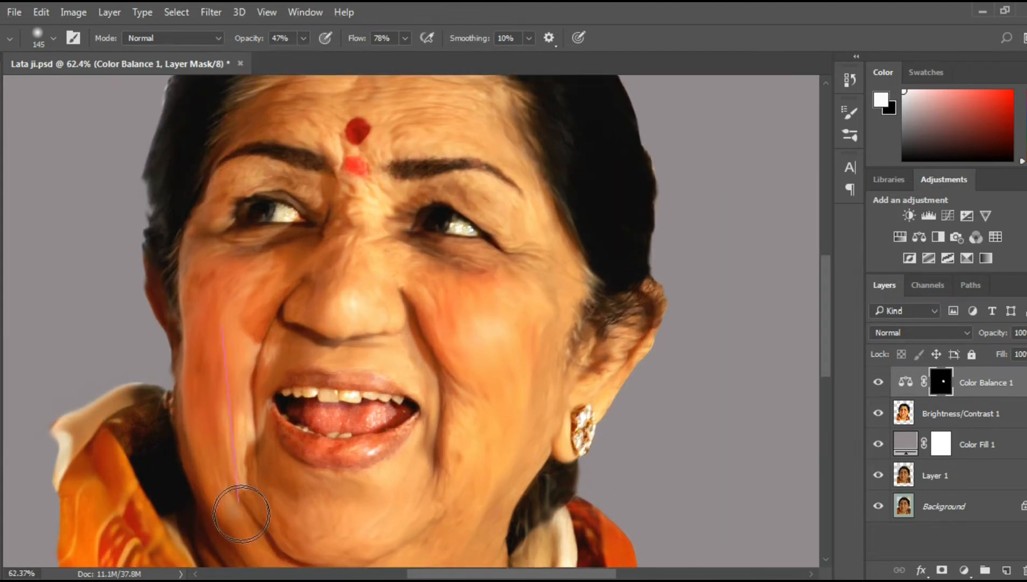
pyautogui.scroll(-1, 577, 298)
pyautogui.scroll(-1, 578, 298)
pyautogui.scroll(-2, 525, 311)
pyautogui.scroll(3, 526, 311)
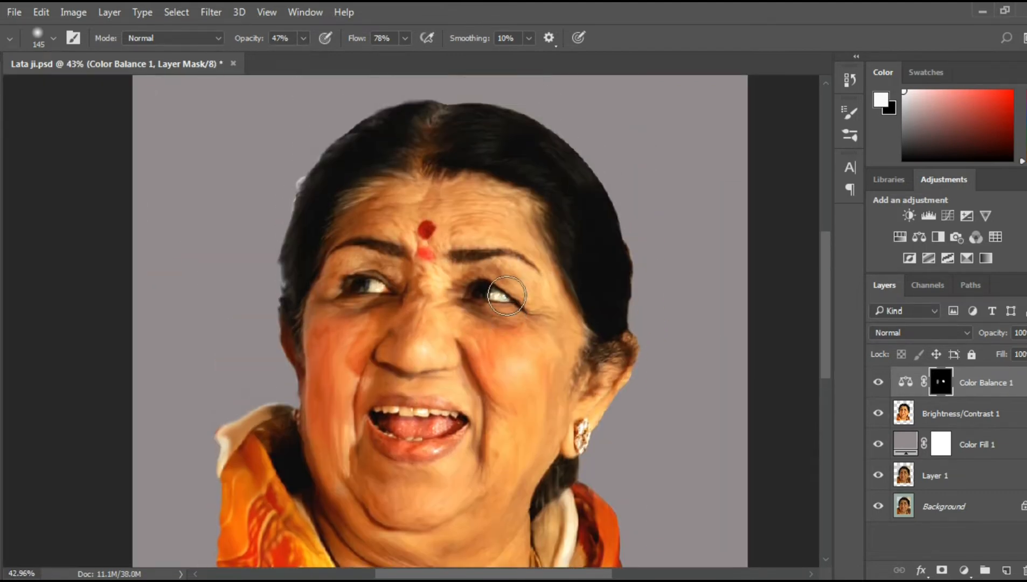
pyautogui.scroll(1, 533, 323)
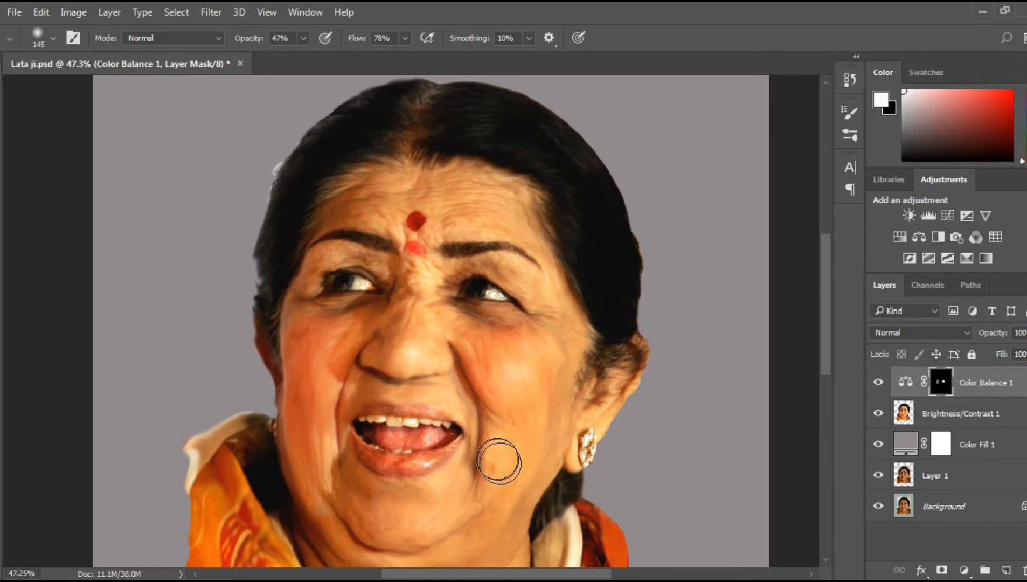
pyautogui.moveTo(511, 487); pyautogui.dragTo(488, 467)
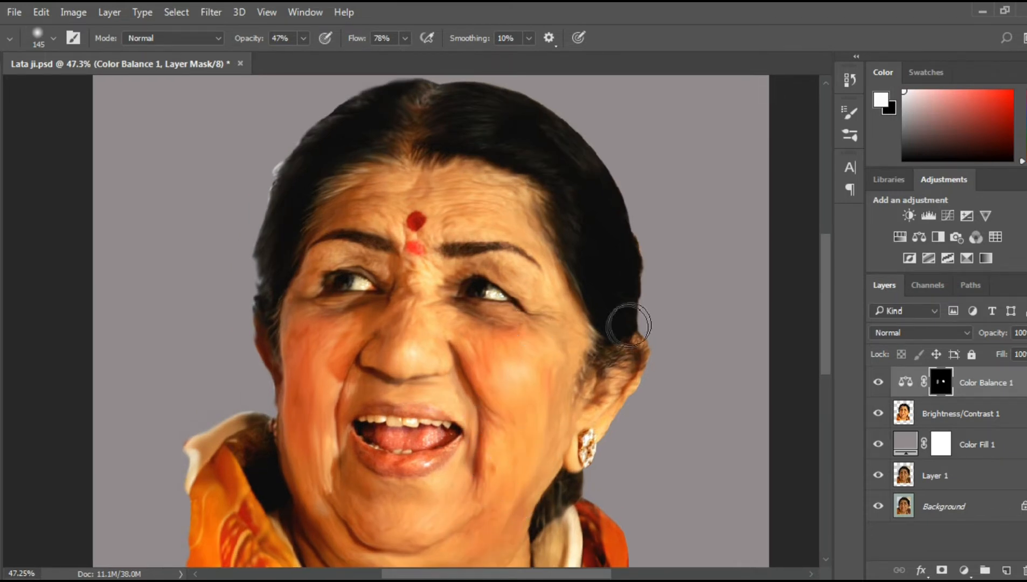
# Merge the Color Balance adjustment with the Brightness/Contrast 1 portrait layer.
pyautogui.click(943, 415)
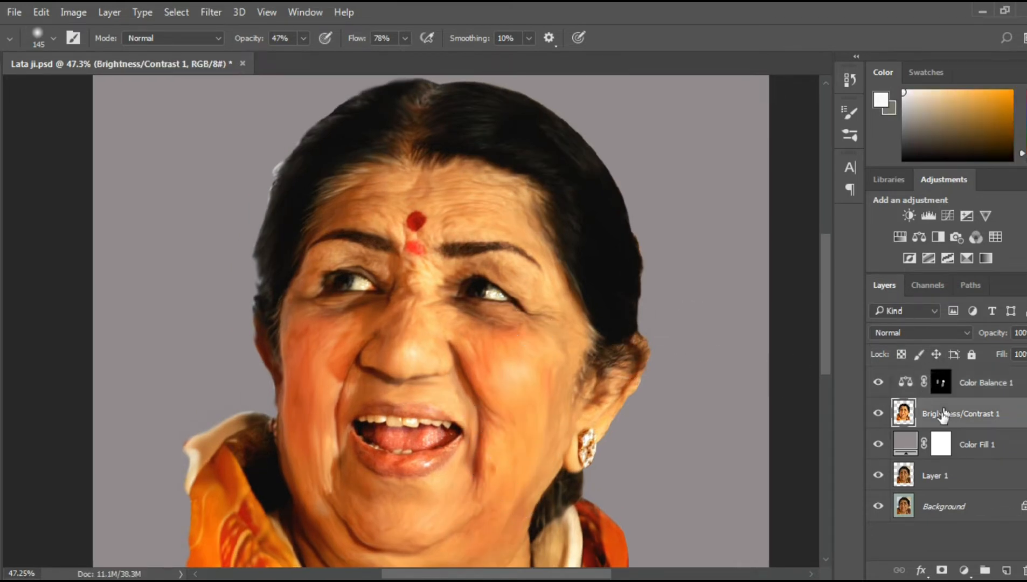
pyautogui.keyDown('ctrl'); pyautogui.click(1000, 381); pyautogui.keyUp('ctrl')
pyautogui.hotkey('ctrl', 'e')
# Add a new layer and outline the upper and lower lips in red with a 7 px brush at 47% opacity.
pyautogui.scroll(3, 408, 433)
pyautogui.scroll(3, 412, 427)
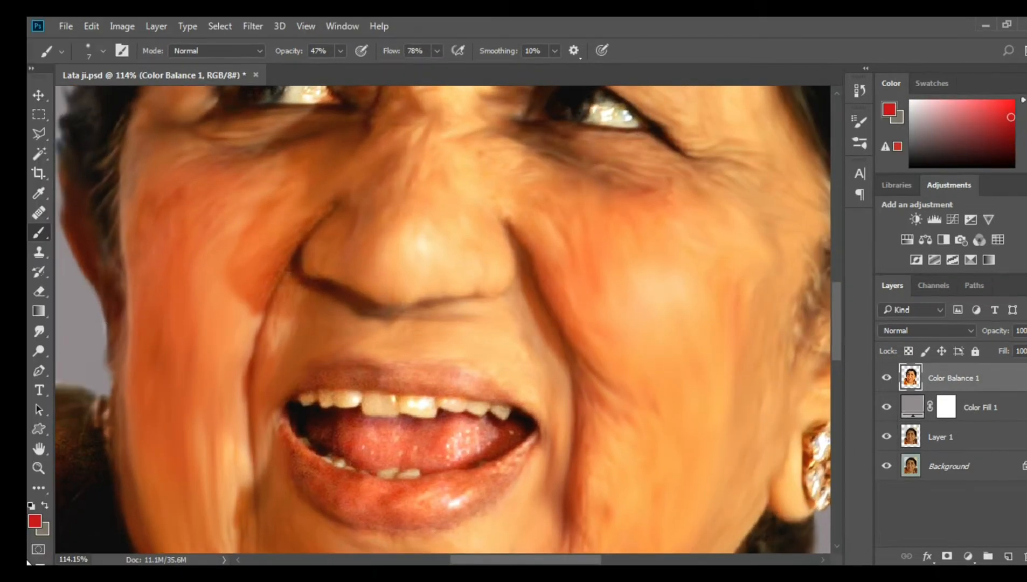
pyautogui.click(1006, 570)
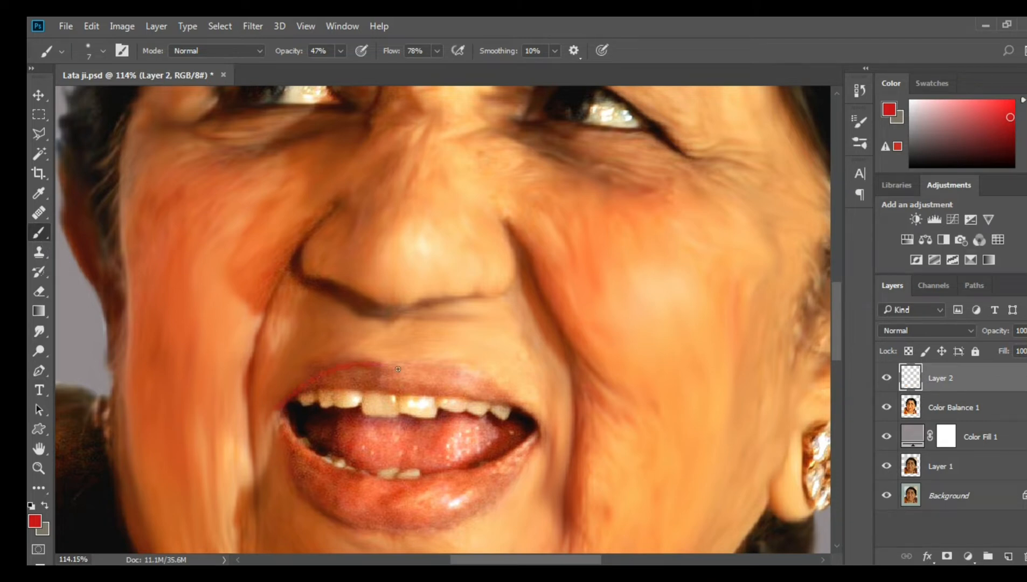
pyautogui.moveTo(398, 368); pyautogui.dragTo(466, 364)
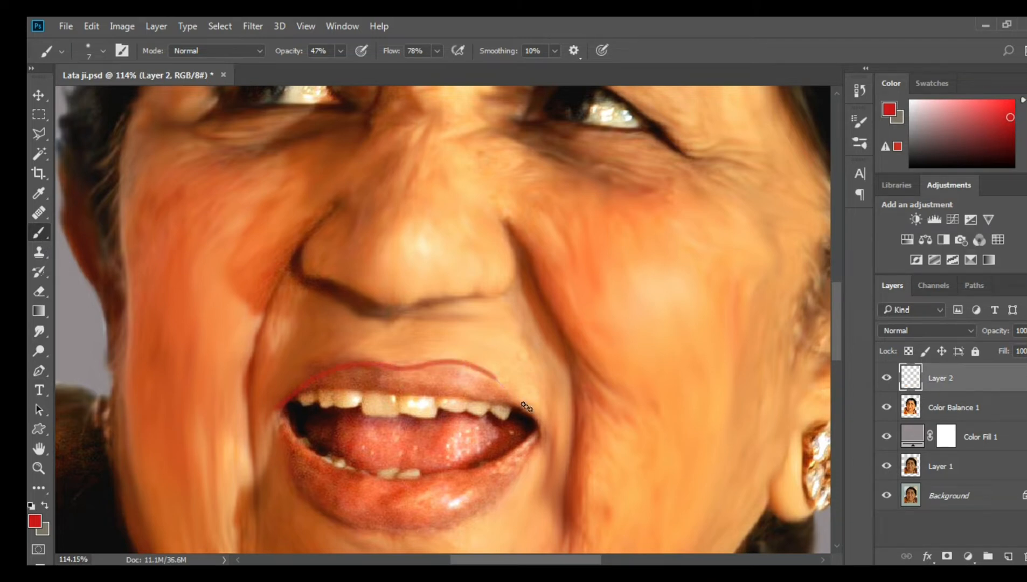
pyautogui.moveTo(507, 487); pyautogui.dragTo(339, 528)
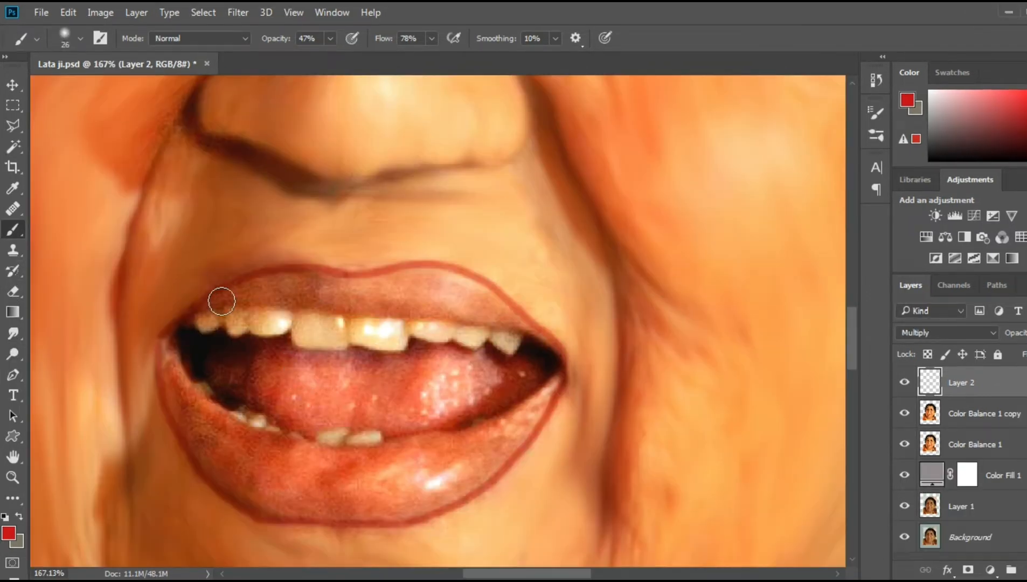
# Fill the upper and lower lips with red inside the outline on the Multiply layer, using a soft brush between 15 and 26 px.
pyautogui.moveTo(241, 310)
pyautogui.mouseDown()
pyautogui.moveTo(238, 298)
pyautogui.moveTo(372, 280)
pyautogui.moveTo(525, 325)
pyautogui.moveTo(415, 282)
pyautogui.moveTo(493, 290)
pyautogui.mouseUp()
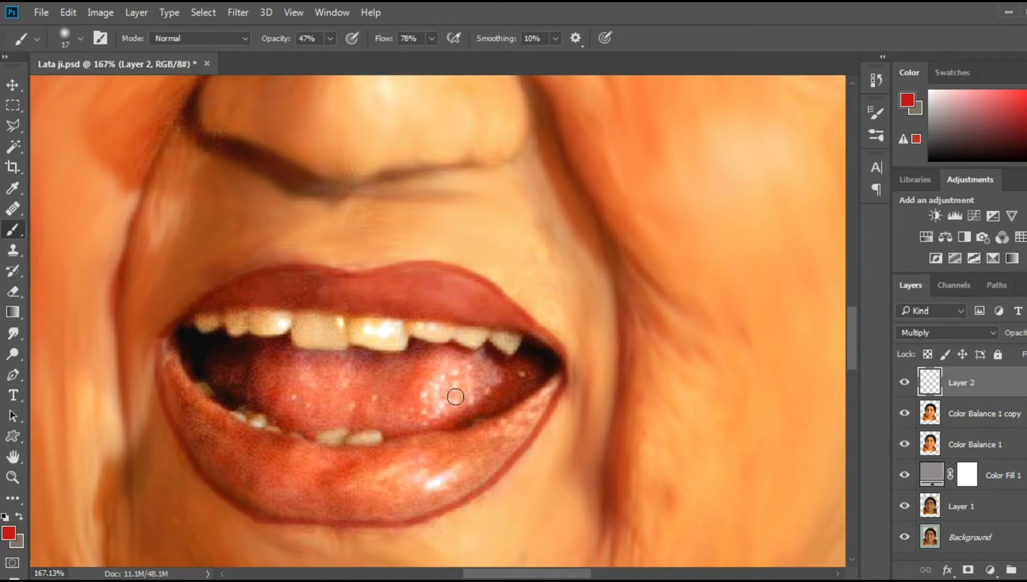
pyautogui.scroll(-2, 454, 396)
pyautogui.moveTo(168, 280)
pyautogui.mouseDown()
pyautogui.moveTo(183, 332)
pyautogui.moveTo(227, 390)
pyautogui.moveTo(314, 427)
pyautogui.moveTo(401, 416)
pyautogui.mouseUp()
pyautogui.moveTo(379, 407); pyautogui.dragTo(386, 411)
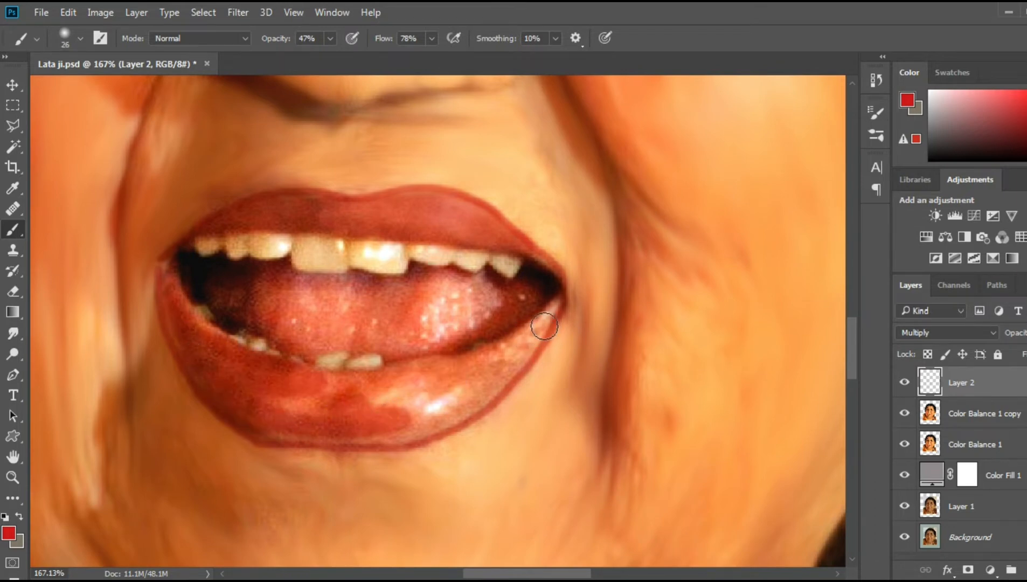
pyautogui.moveTo(545, 328)
pyautogui.mouseDown()
pyautogui.moveTo(401, 393)
pyautogui.moveTo(271, 393)
pyautogui.moveTo(257, 429)
pyautogui.moveTo(317, 431)
pyautogui.moveTo(468, 405)
pyautogui.moveTo(503, 376)
pyautogui.mouseUp()
pyautogui.moveTo(555, 309); pyautogui.dragTo(540, 320)
pyautogui.moveTo(400, 431); pyautogui.dragTo(216, 426)
pyautogui.moveTo(406, 397); pyautogui.dragTo(838, 390)
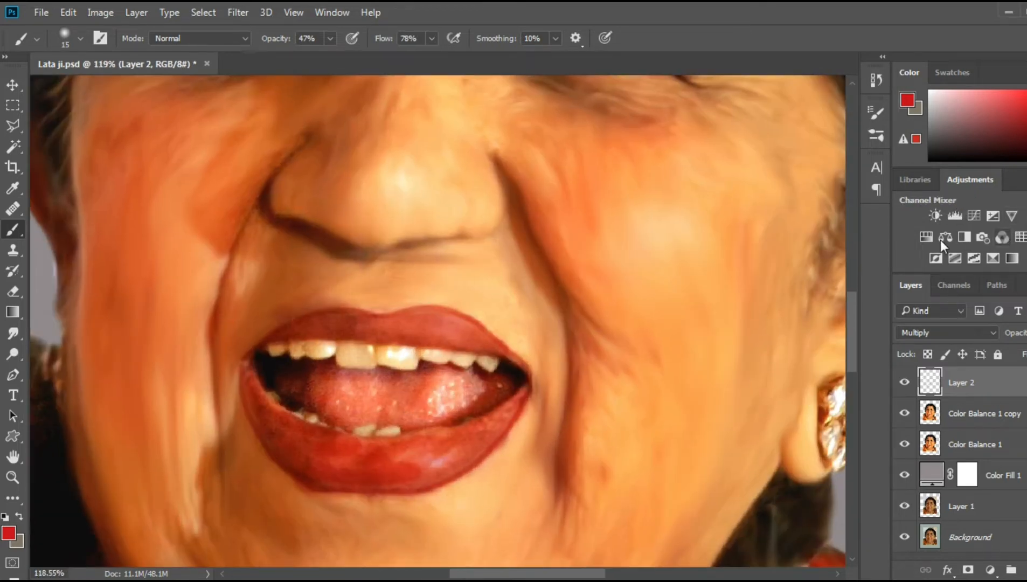
# Clip a Hue/Saturation adjustment to the lip layer, with saturation at -62 and the hue shifted slightly higher.
pyautogui.click(927, 237)
pyautogui.click(714, 382)
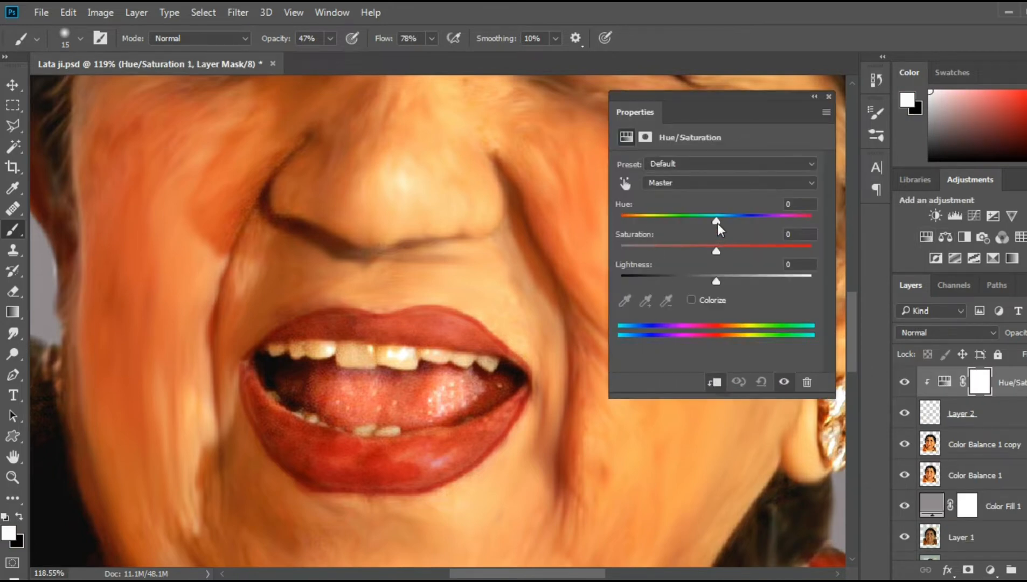
pyautogui.moveTo(718, 223); pyautogui.dragTo(657, 249)
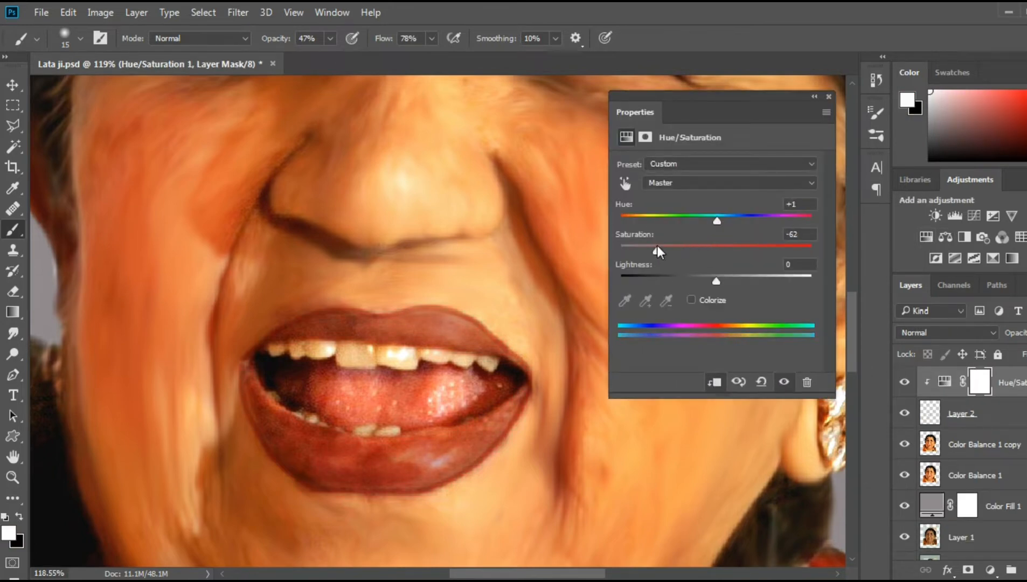
pyautogui.moveTo(717, 221)
pyautogui.mouseDown()
pyautogui.moveTo(660, 221)
pyautogui.moveTo(732, 221)
pyautogui.mouseUp()
pyautogui.click(828, 99)
pyautogui.scroll(-5, 350, 302)
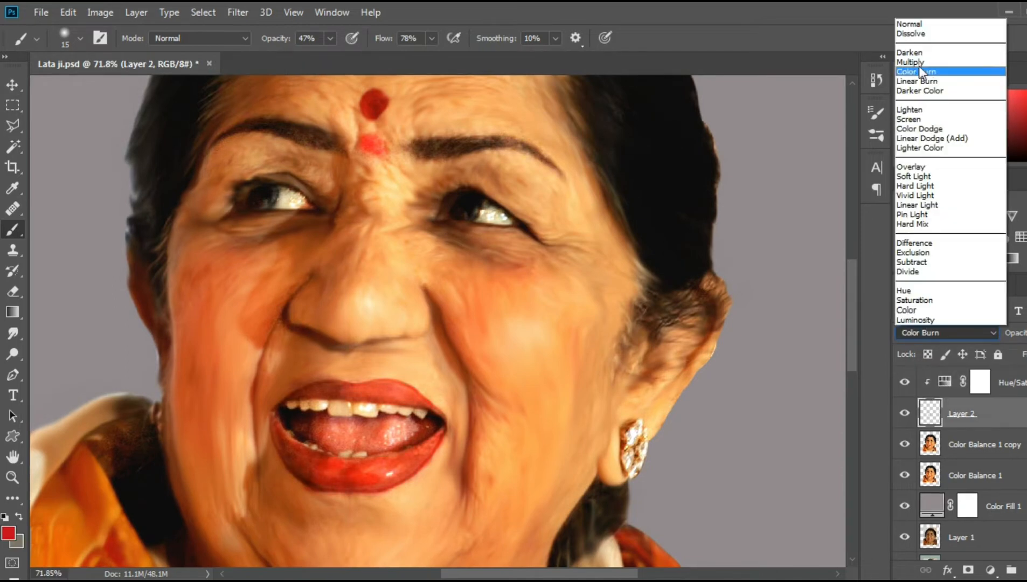
# Set the lip layer to Multiply at reduced opacity, and merge it with its Hue/Saturation adjustment and the Color Balance 1 copy.
pyautogui.click(919, 66)
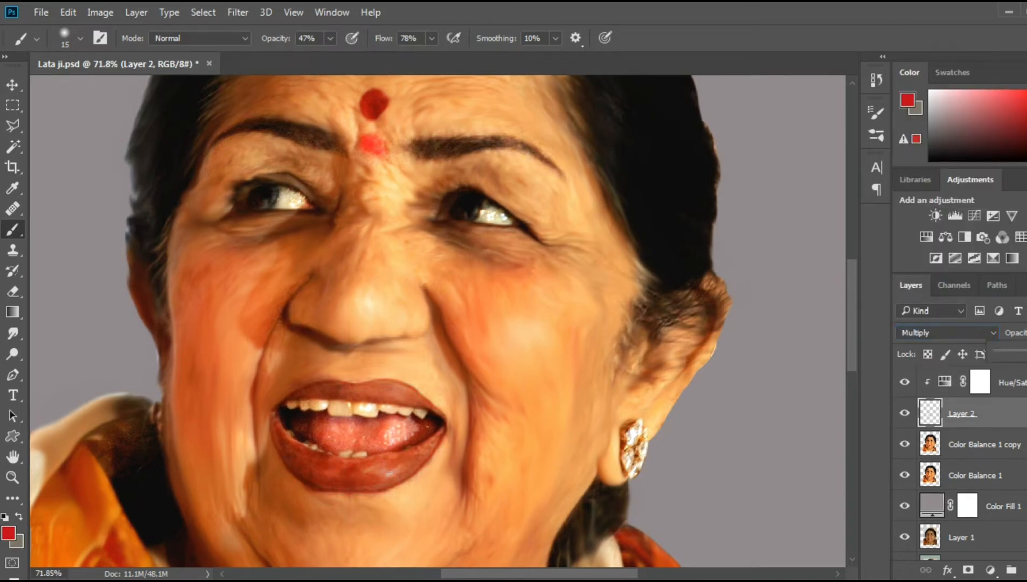
pyautogui.moveTo(1026, 354); pyautogui.dragTo(1021, 354)
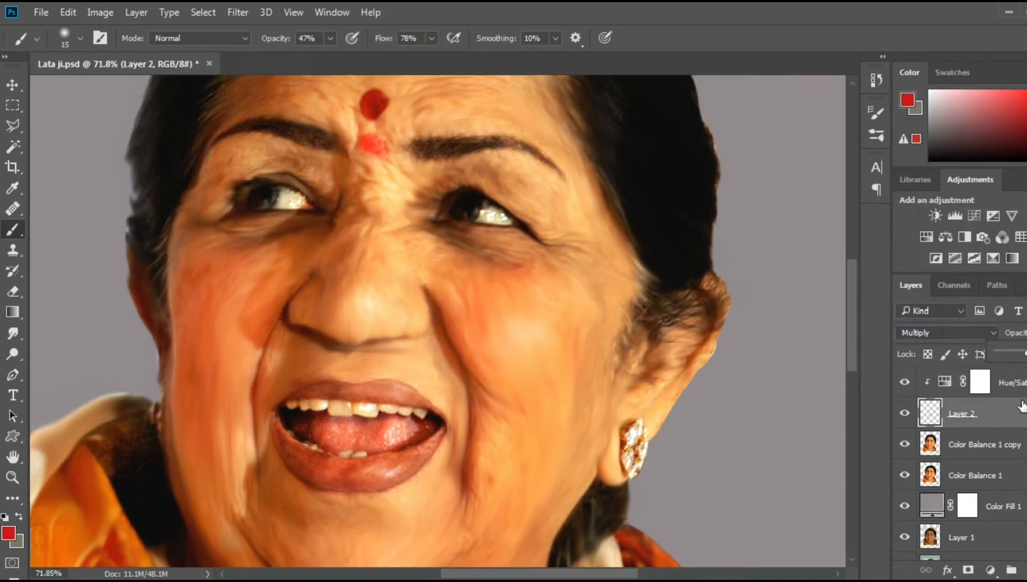
pyautogui.click(991, 444)
pyautogui.click(998, 384)
pyautogui.keyDown('shift'); pyautogui.click(983, 444); pyautogui.keyUp('shift')
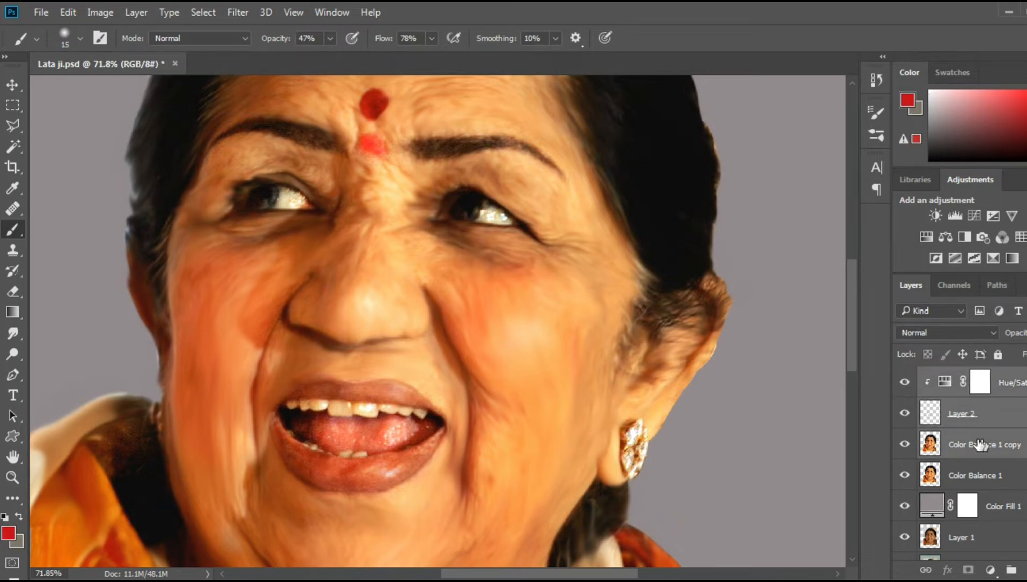
pyautogui.hotkey('ctrl', 'e')
# Smudge the lips and their edges smooth at 33% strength, and blend the speckled tongue into soft strokes with a 37 px brush.
pyautogui.scroll(4, 394, 391)
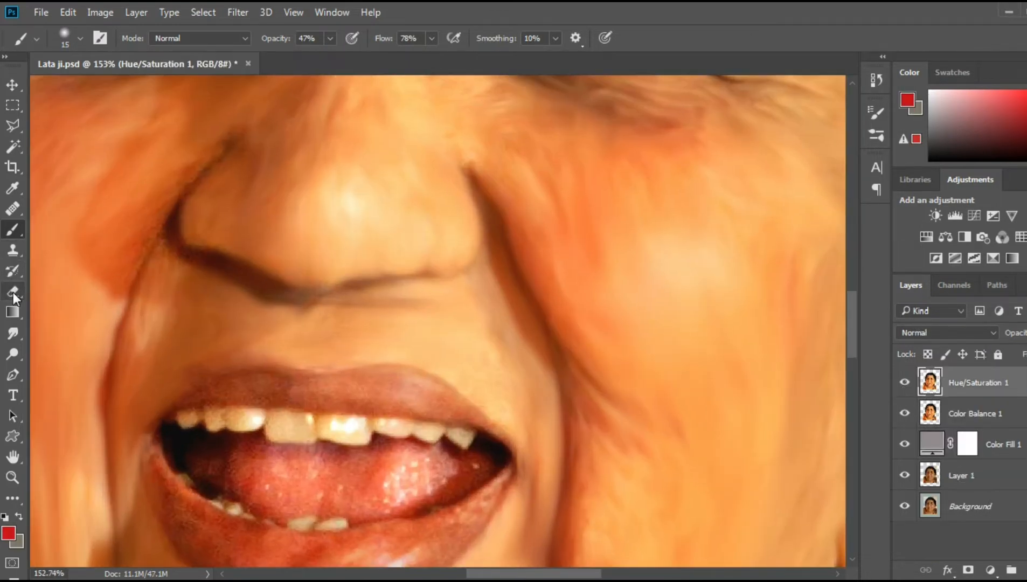
pyautogui.click(13, 333)
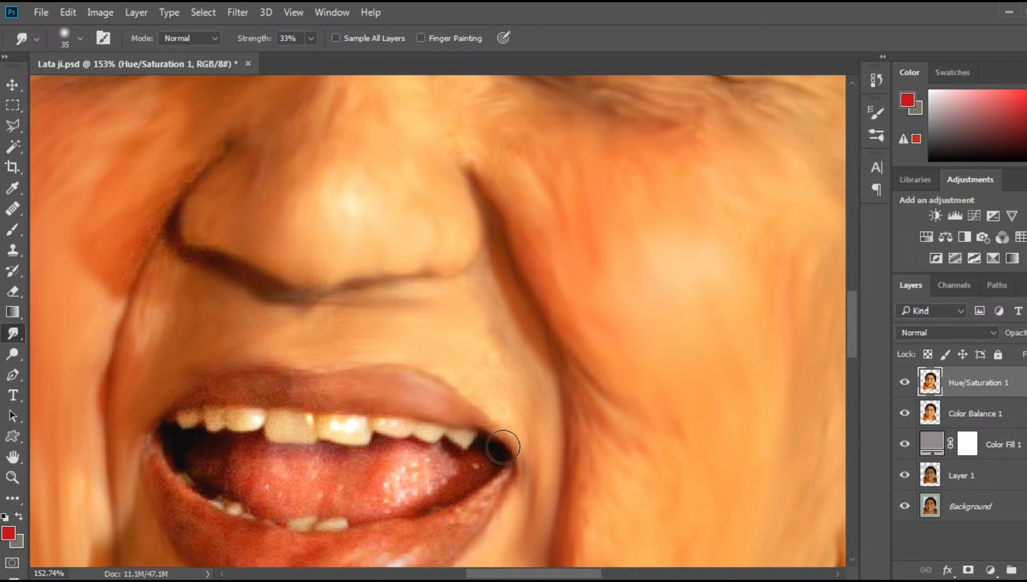
pyautogui.scroll(-4, 490, 457)
pyautogui.moveTo(497, 436); pyautogui.dragTo(488, 436)
pyautogui.scroll(-7, 474, 372)
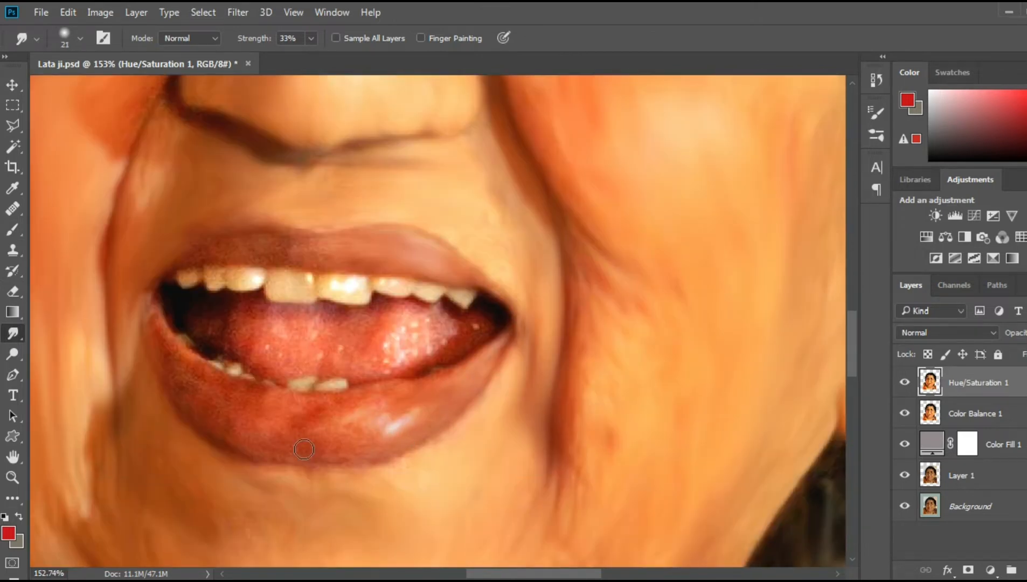
pyautogui.moveTo(304, 449)
pyautogui.mouseDown()
pyautogui.moveTo(421, 402)
pyautogui.moveTo(290, 418)
pyautogui.moveTo(470, 371)
pyautogui.moveTo(324, 424)
pyautogui.moveTo(309, 403)
pyautogui.moveTo(302, 451)
pyautogui.moveTo(397, 421)
pyautogui.mouseUp()
pyautogui.moveTo(178, 353)
pyautogui.mouseDown()
pyautogui.moveTo(156, 306)
pyautogui.moveTo(160, 355)
pyautogui.moveTo(300, 428)
pyautogui.moveTo(280, 398)
pyautogui.mouseUp()
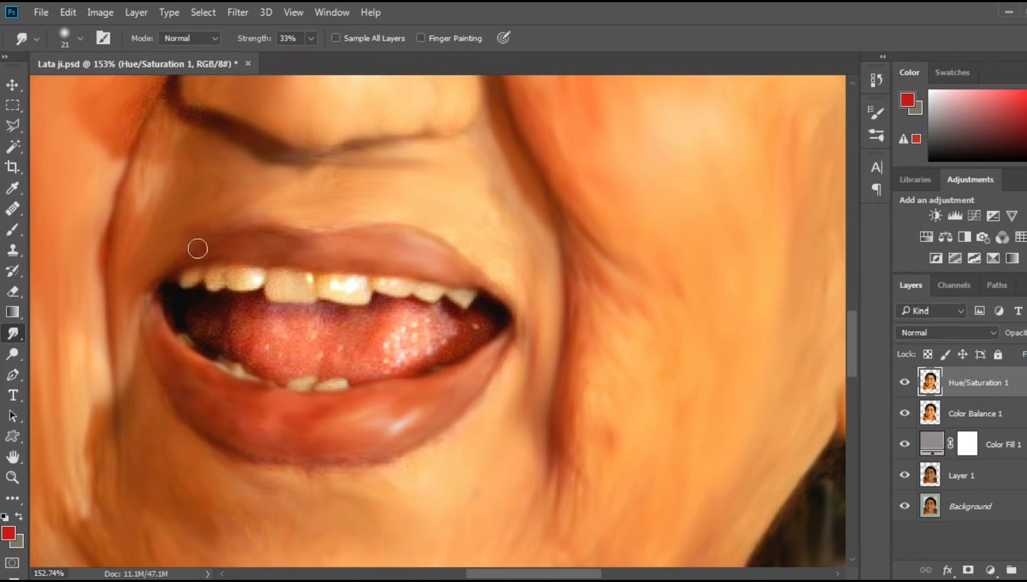
pyautogui.moveTo(432, 336)
pyautogui.mouseDown()
pyautogui.moveTo(406, 342)
pyautogui.moveTo(397, 330)
pyautogui.moveTo(376, 357)
pyautogui.moveTo(379, 331)
pyautogui.moveTo(320, 326)
pyautogui.moveTo(296, 360)
pyautogui.moveTo(248, 305)
pyautogui.moveTo(206, 317)
pyautogui.mouseUp()
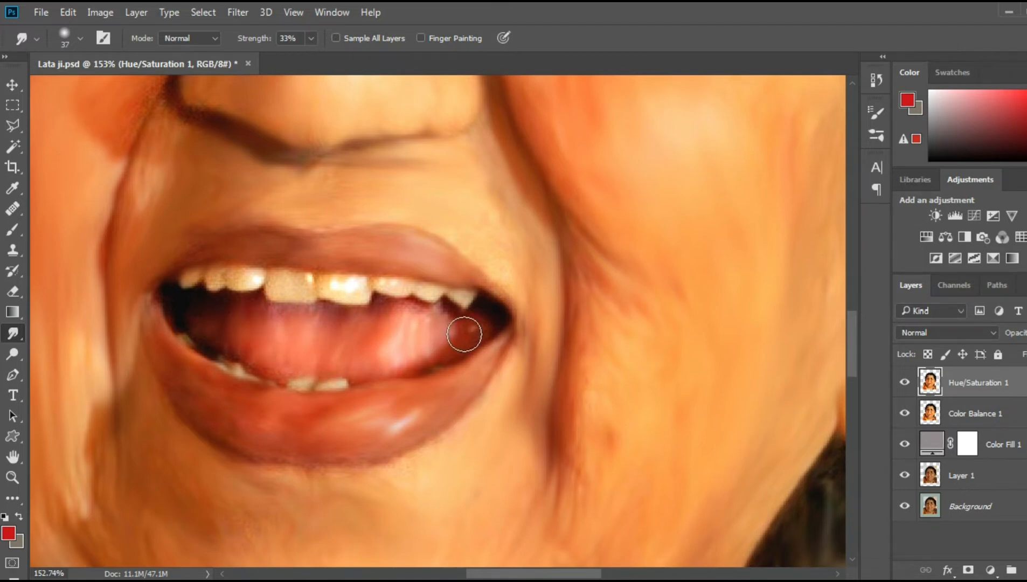
# Examine the retouched mouth and cheeks against the whole portrait.
pyautogui.hotkey('ctrl', '0')
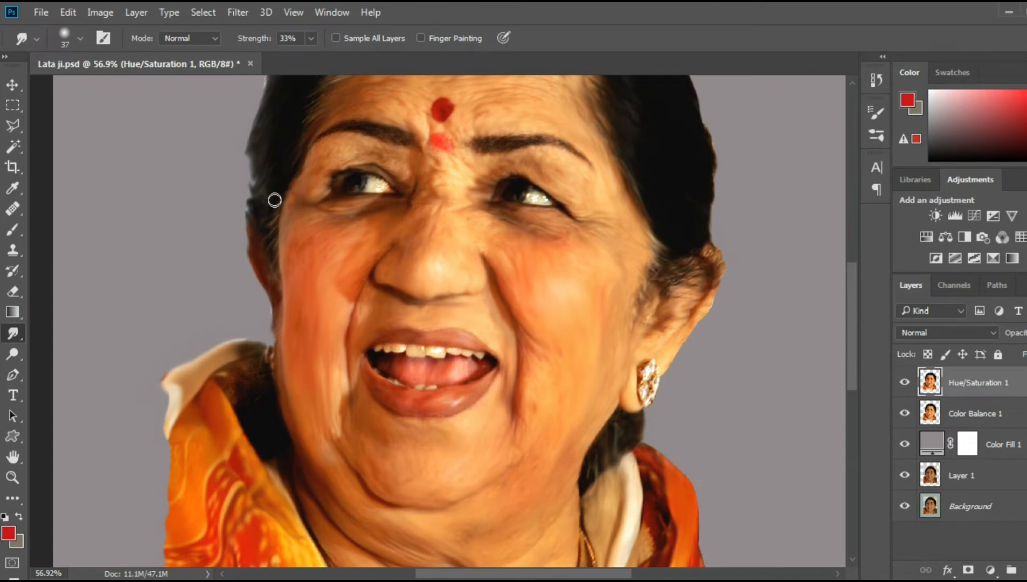
pyautogui.scroll(-6, 448, 214)
pyautogui.scroll(2, 442, 302)
pyautogui.scroll(5, 440, 319)
pyautogui.scroll(2, 440, 319)
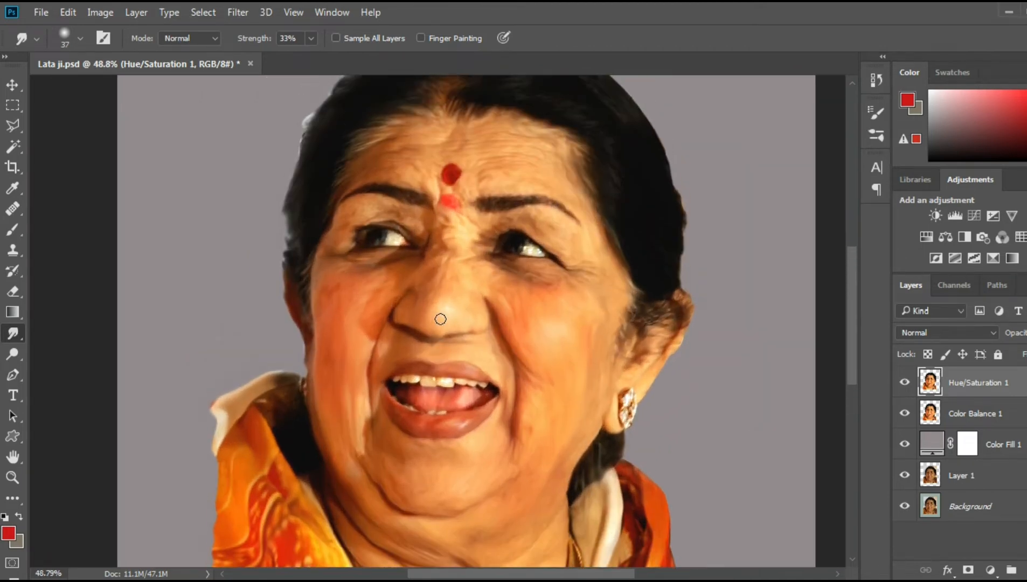
pyautogui.scroll(1, 593, 297)
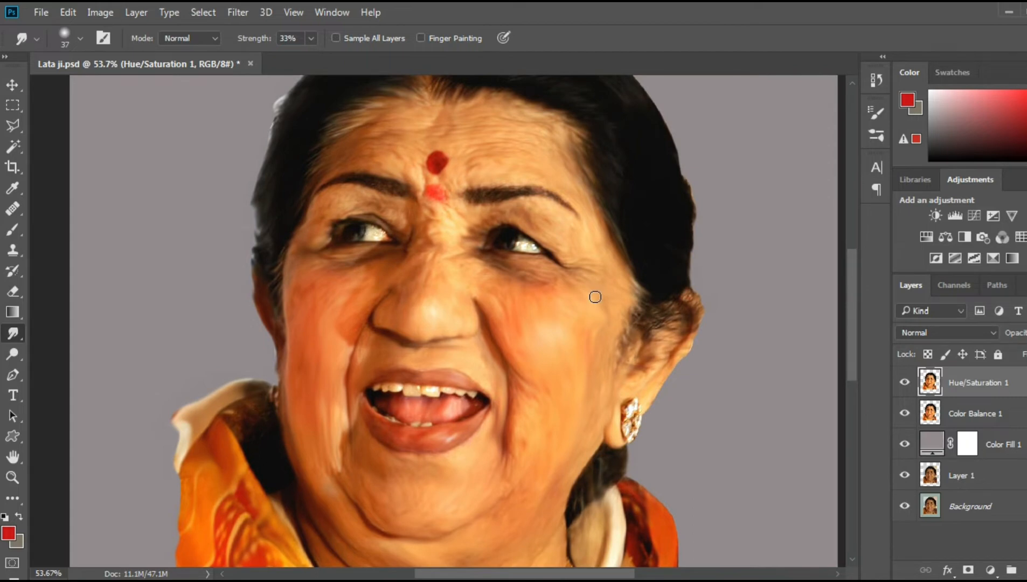
# Add a new layer above the merged portrait and set the brush colour to near-white fefefe.
pyautogui.scroll(7, 595, 297)
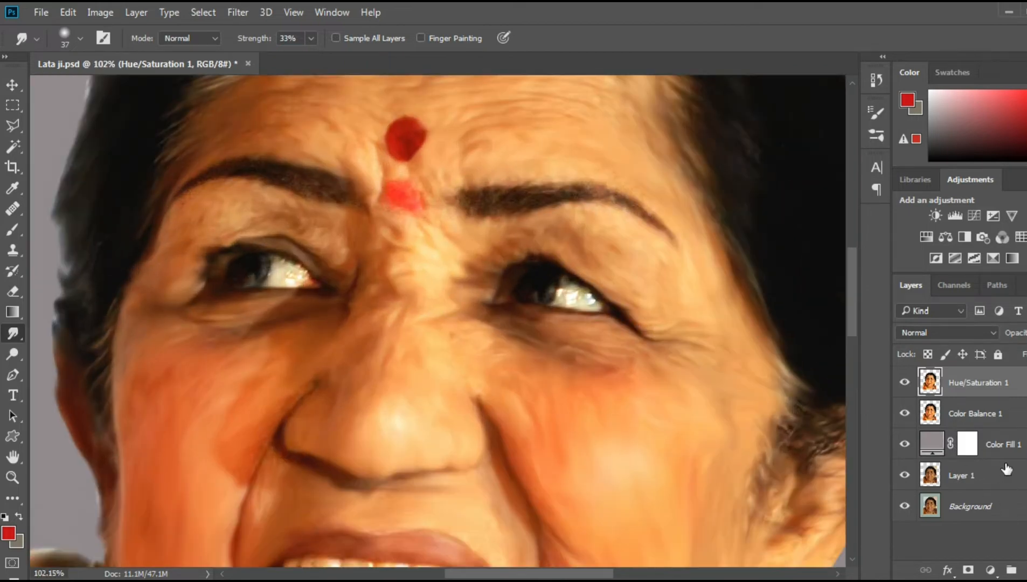
pyautogui.hotkey('ctrl', 'shift', 'alt', 'n')
pyautogui.click(13, 229)
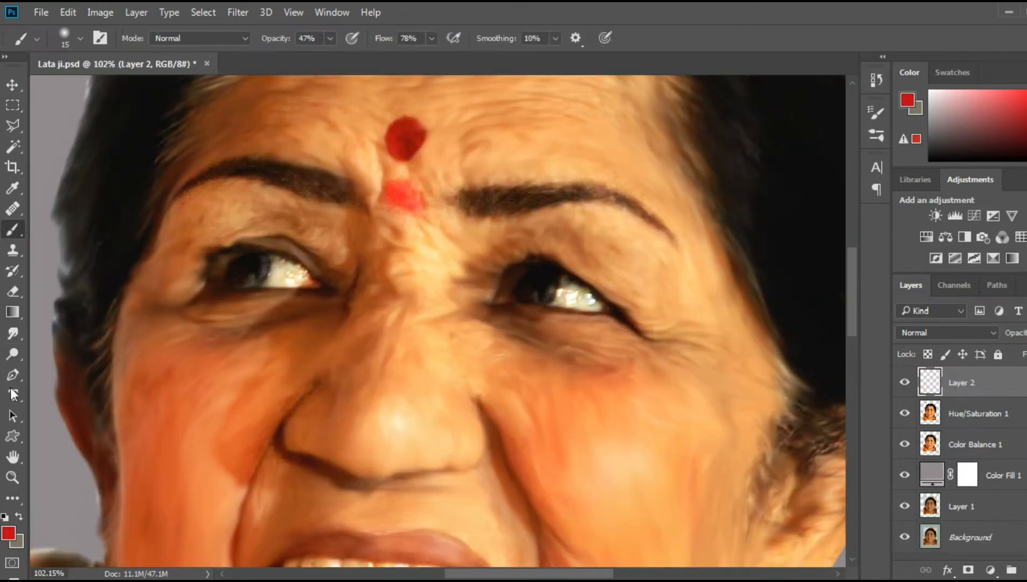
pyautogui.click(9, 534)
pyautogui.write('fefefe')
pyautogui.click(983, 133)
# Paint over the whites of both eyes with a 15 px brush at 47% opacity to brighten them.
pyautogui.scroll(8, 577, 291)
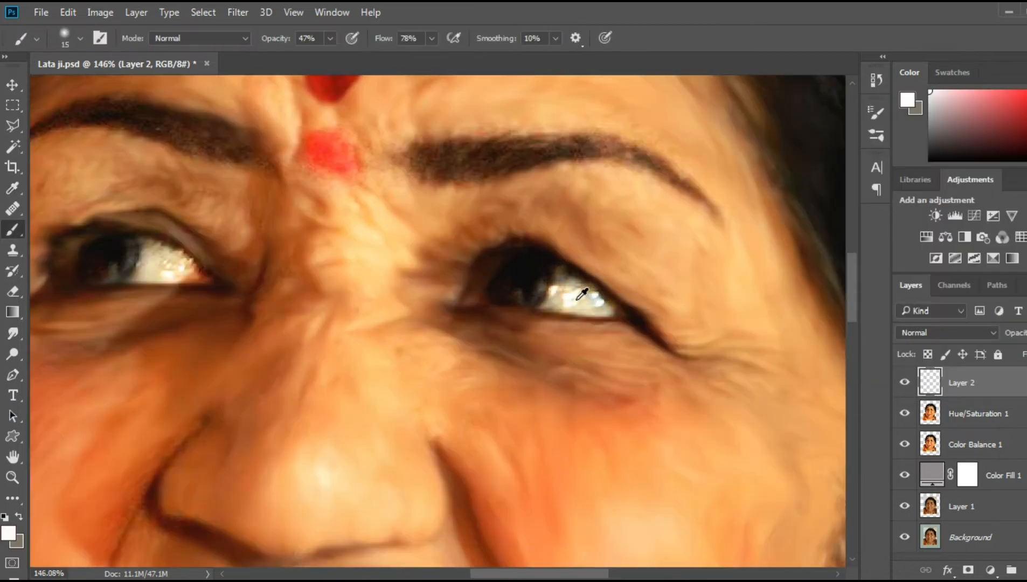
pyautogui.moveTo(562, 260)
pyautogui.mouseDown()
pyautogui.moveTo(547, 291)
pyautogui.moveTo(591, 289)
pyautogui.moveTo(640, 322)
pyautogui.mouseUp()
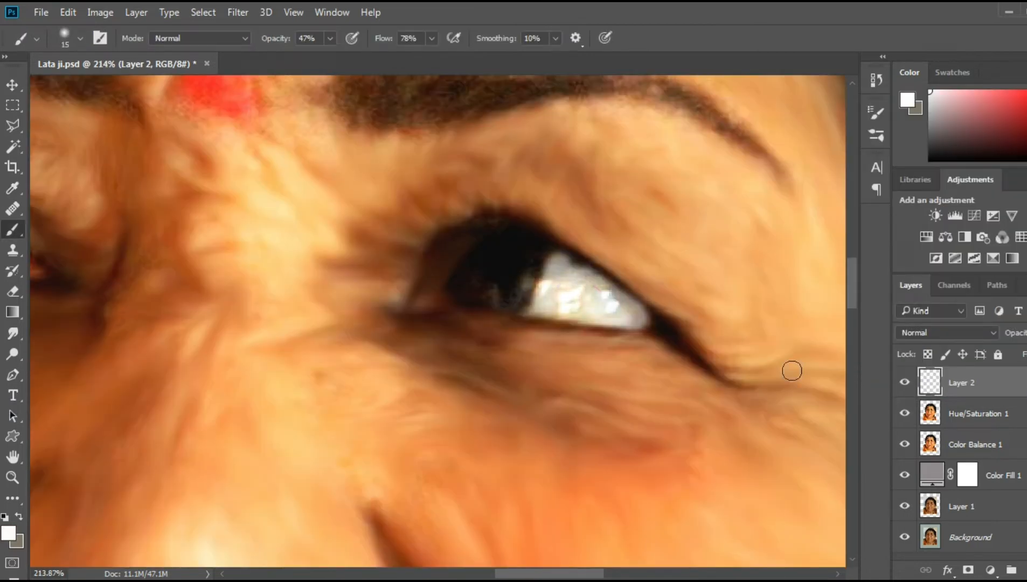
pyautogui.hotkey('ctrl', 'z')
pyautogui.moveTo(562, 268)
pyautogui.mouseDown()
pyautogui.moveTo(619, 315)
pyautogui.moveTo(530, 306)
pyautogui.mouseUp()
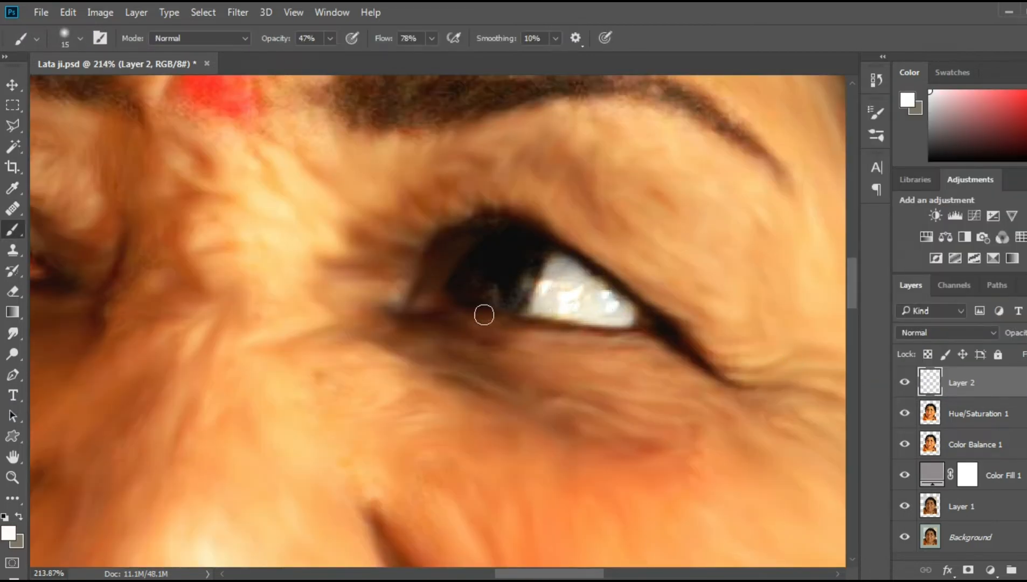
pyautogui.hscroll(-5, 365, 329)
pyautogui.moveTo(213, 225)
pyautogui.mouseDown()
pyautogui.moveTo(201, 265)
pyautogui.moveTo(266, 263)
pyautogui.moveTo(241, 248)
pyautogui.moveTo(262, 256)
pyautogui.mouseUp()
pyautogui.scroll(-5, 509, 207)
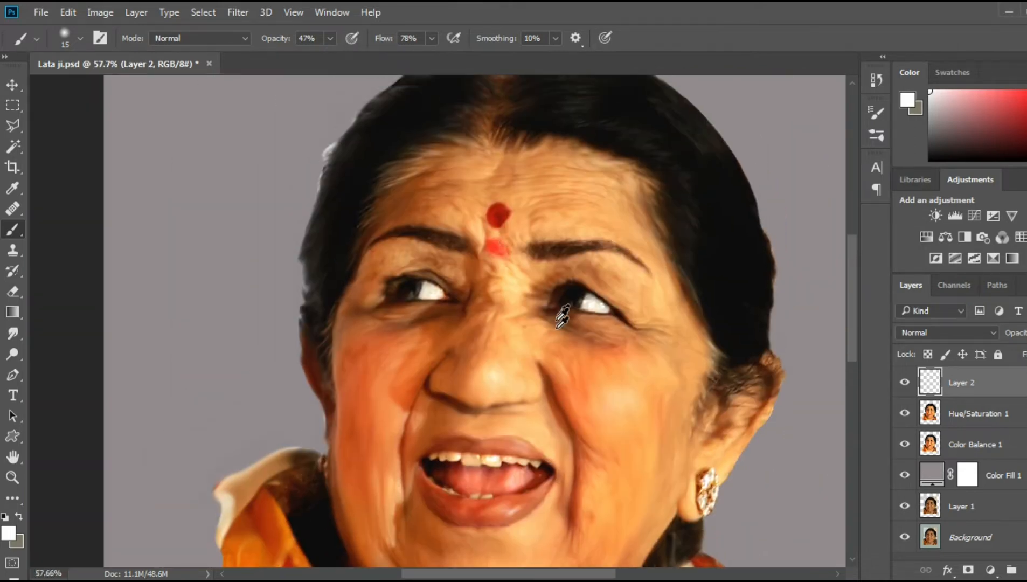
# Set the blend mode of the painted eye-white layer to Overlay.
pyautogui.scroll(3, 560, 315)
pyautogui.scroll(2, 598, 219)
pyautogui.click(960, 333)
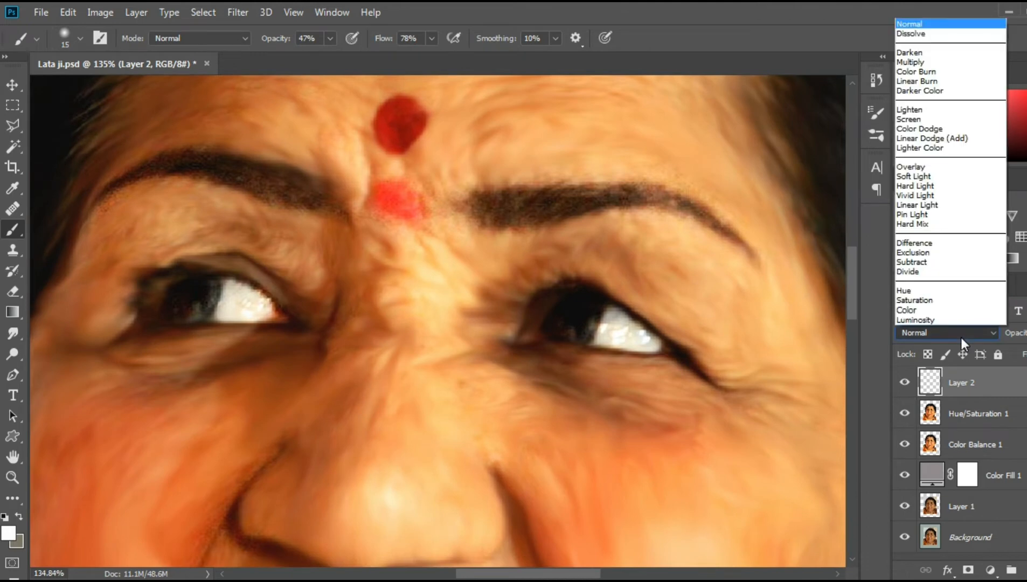
pyautogui.click(932, 167)
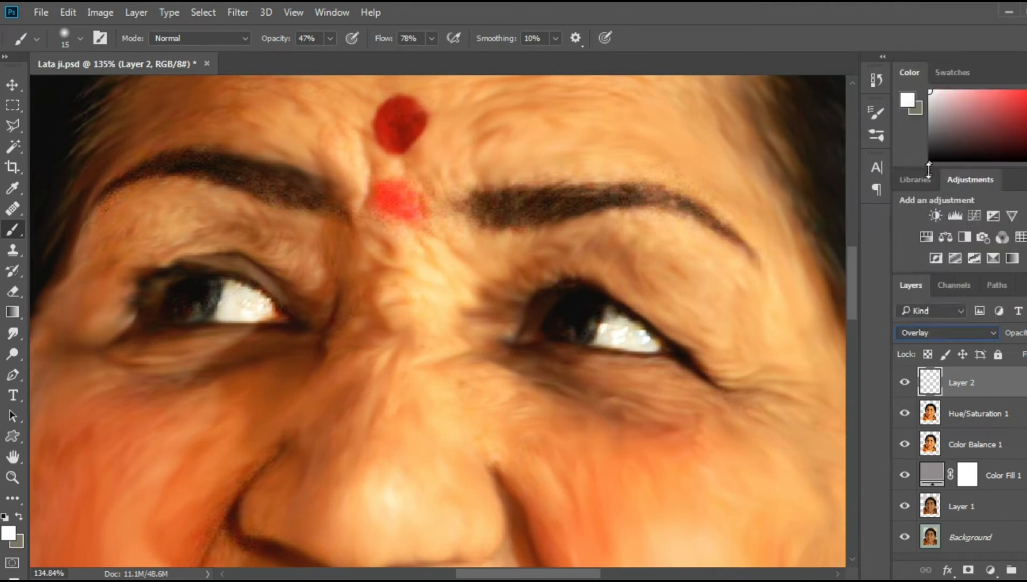
# Examine the brightened eye whites against the whole face and up close.
pyautogui.scroll(-2, 732, 272)
pyautogui.scroll(2, 732, 273)
pyautogui.click(14, 84)
pyautogui.scroll(-4, 314, 268)
pyautogui.scroll(1, 334, 299)
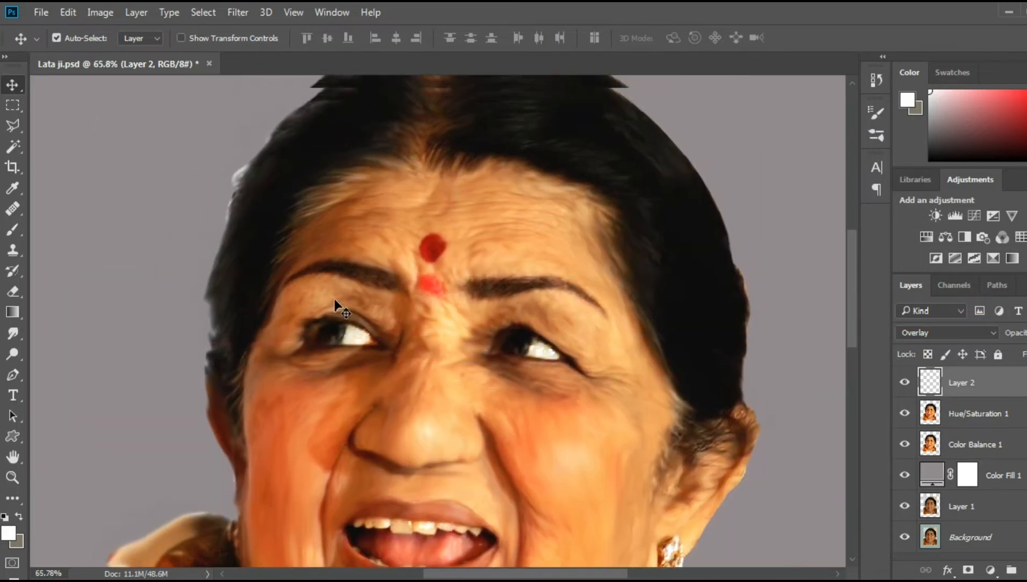
pyautogui.scroll(-1, 345, 296)
pyautogui.hscroll(-1, 389, 282)
pyautogui.scroll(-1, 389, 282)
pyautogui.scroll(4, 566, 244)
# Enlarge the brush to 37 px, choose a dark grey colour and add a new layer for the irises.
pyautogui.click(11, 233)
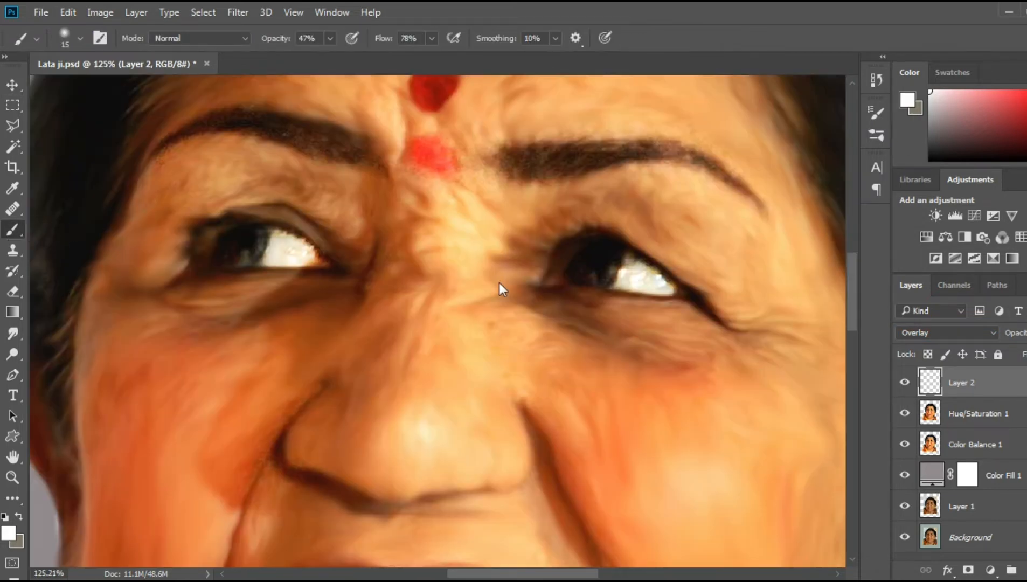
pyautogui.keyDown('alt'); pyautogui.rightClick(500, 282); pyautogui.keyUp('alt')
pyautogui.moveTo(501, 289); pyautogui.dragTo(517, 287)
pyautogui.moveTo(977, 152); pyautogui.dragTo(941, 150)
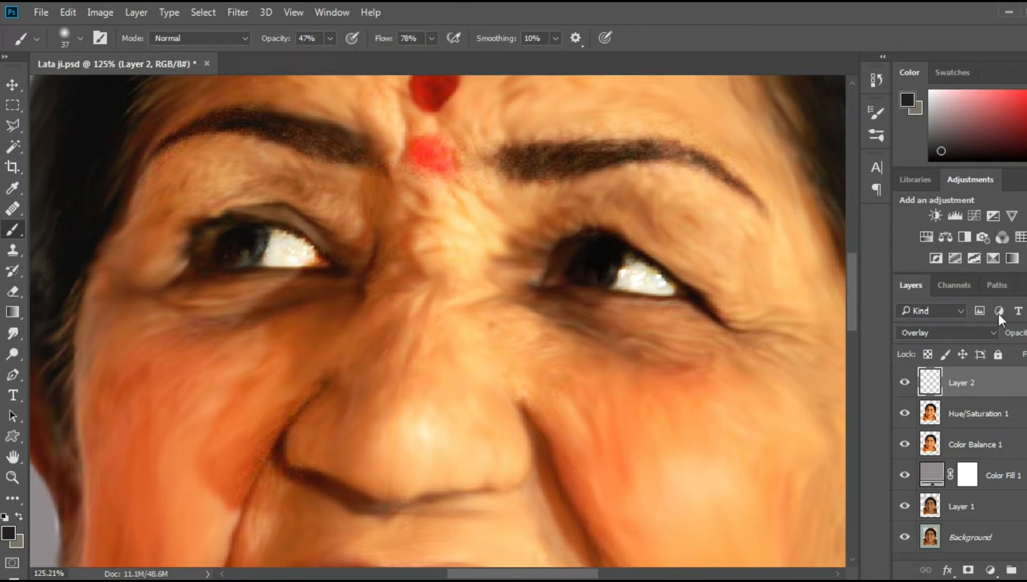
pyautogui.hotkey('ctrl', 'shift', 'alt', 'n')
# Paint both irises solid on the new layer with black sampled from the eye, at 100% brush opacity.
pyautogui.moveTo(602, 268)
pyautogui.mouseDown()
pyautogui.moveTo(585, 271)
pyautogui.moveTo(604, 264)
pyautogui.moveTo(603, 273)
pyautogui.mouseUp()
pyautogui.hotkey('ctrl', 'z')
pyautogui.keyDown('alt'); pyautogui.click(604, 246); pyautogui.keyUp('alt')
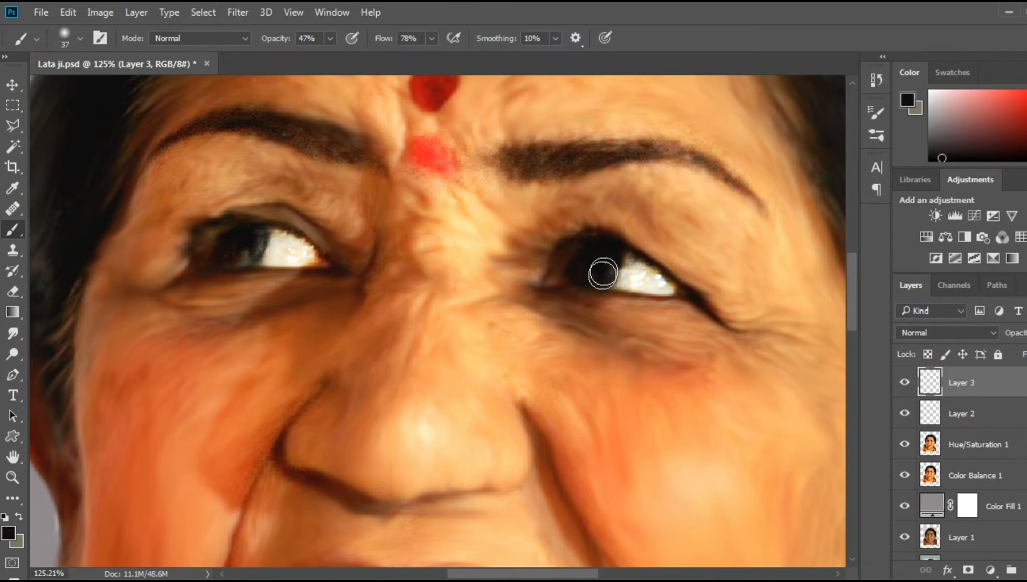
pyautogui.click(330, 38)
pyautogui.moveTo(330, 57); pyautogui.dragTo(372, 57)
pyautogui.moveTo(606, 274); pyautogui.dragTo(609, 274)
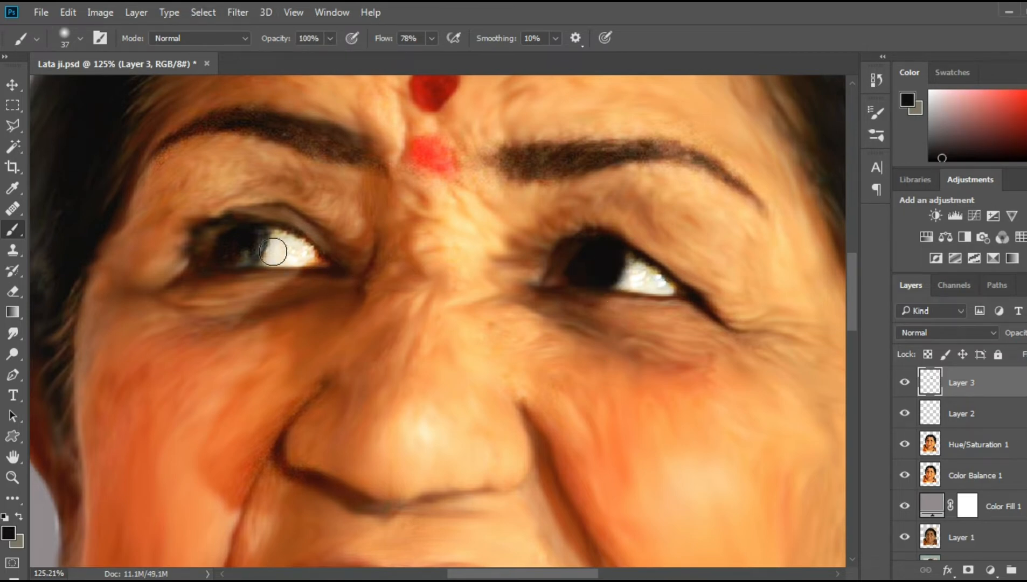
pyautogui.moveTo(254, 239); pyautogui.dragTo(247, 260)
# Paint a white catchlight streak and a small dot on both black irises with a 7 px brush.
pyautogui.scroll(-5, 521, 342)
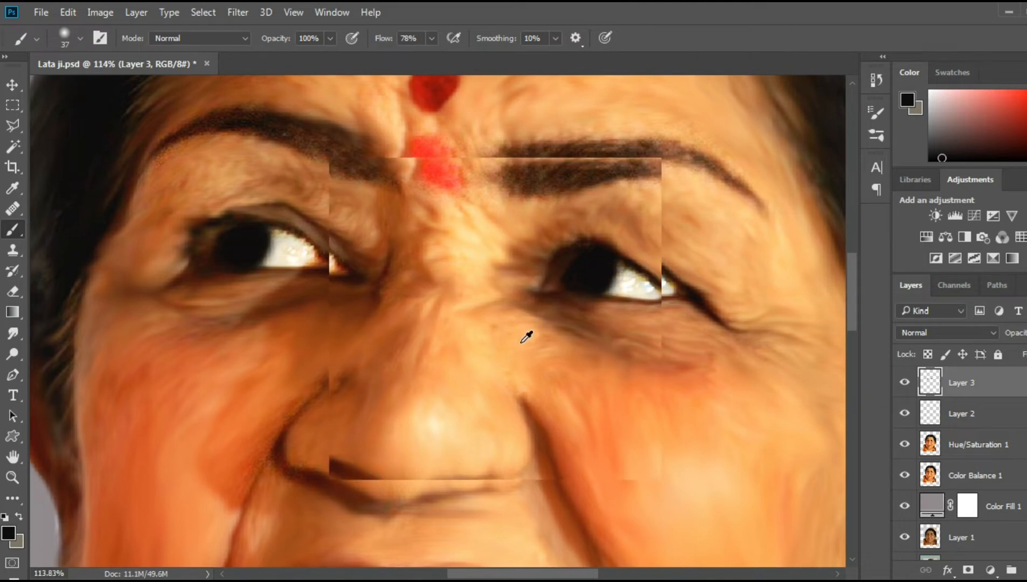
pyautogui.hscroll(2, 66, 326)
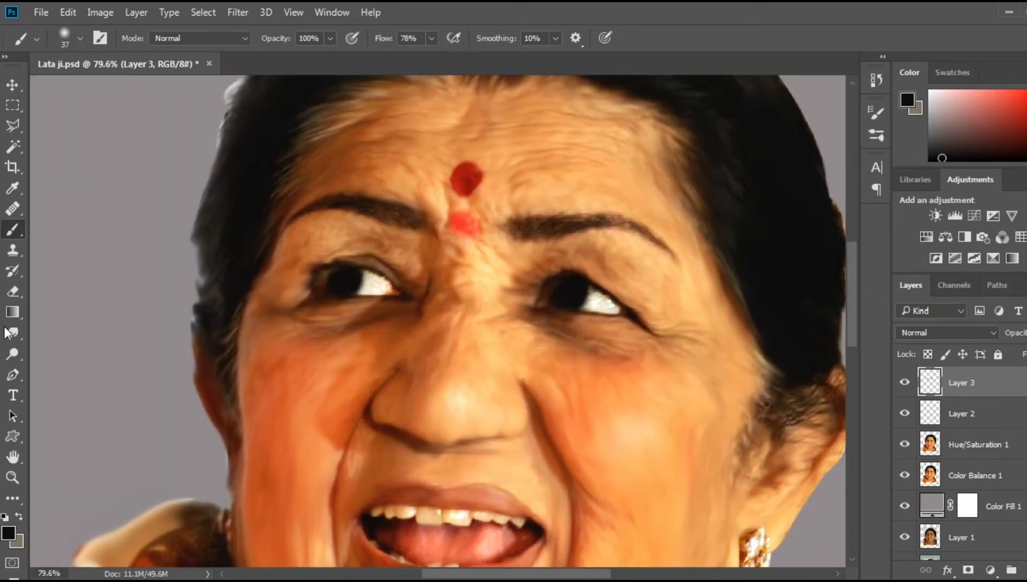
pyautogui.click(935, 101)
pyautogui.moveTo(935, 101); pyautogui.dragTo(927, 92)
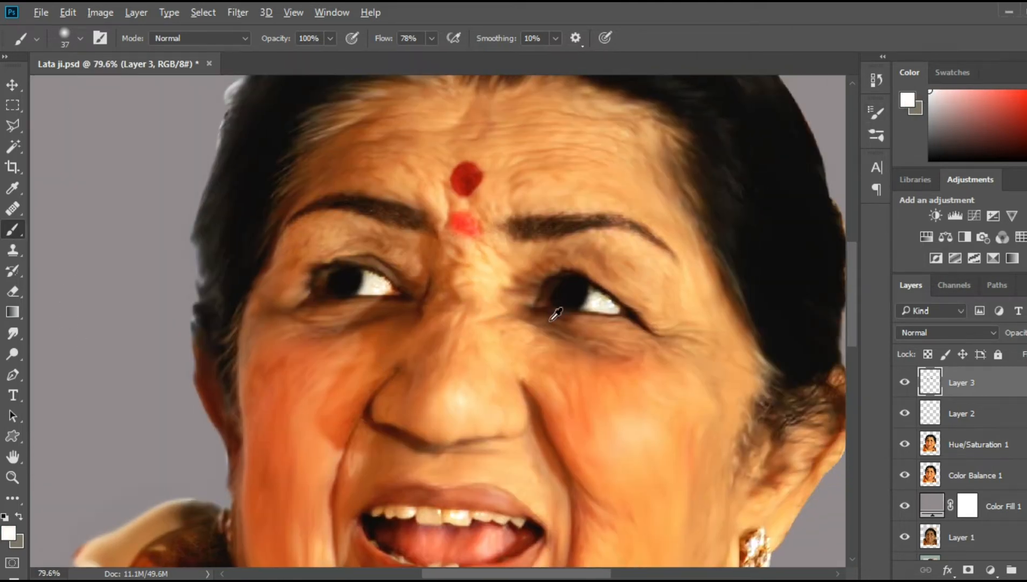
pyautogui.scroll(12, 556, 314)
pyautogui.moveTo(626, 251)
pyautogui.mouseDown()
pyautogui.moveTo(637, 231)
pyautogui.moveTo(635, 259)
pyautogui.mouseUp()
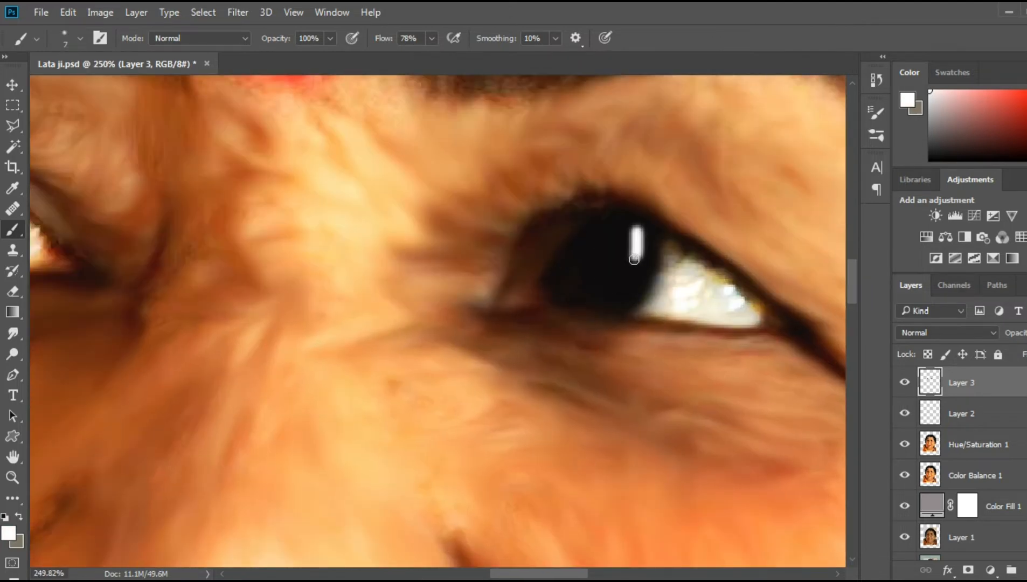
pyautogui.scroll(-4, 489, 311)
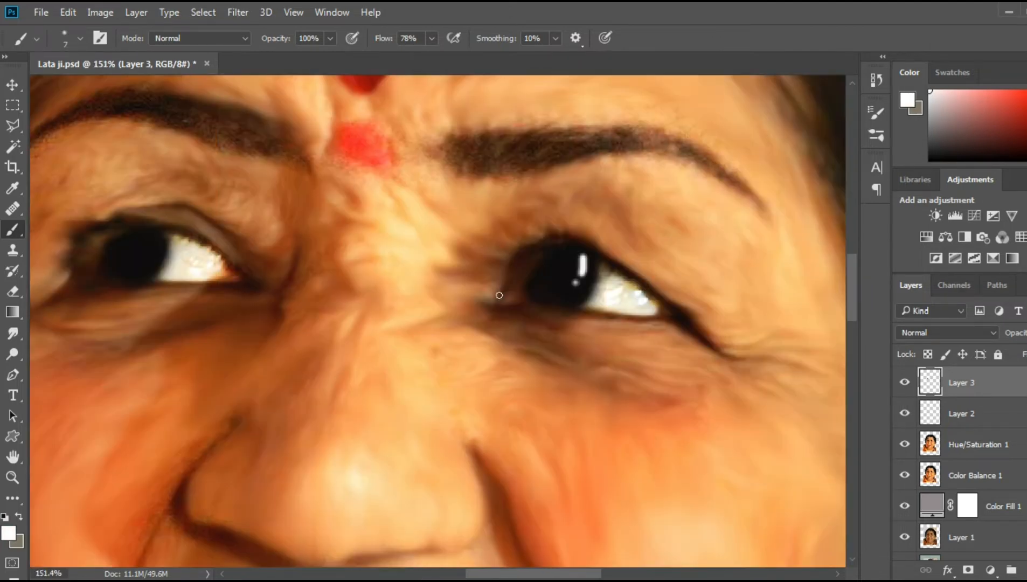
pyautogui.scroll(4, 353, 240)
pyautogui.moveTo(344, 259); pyautogui.dragTo(337, 276)
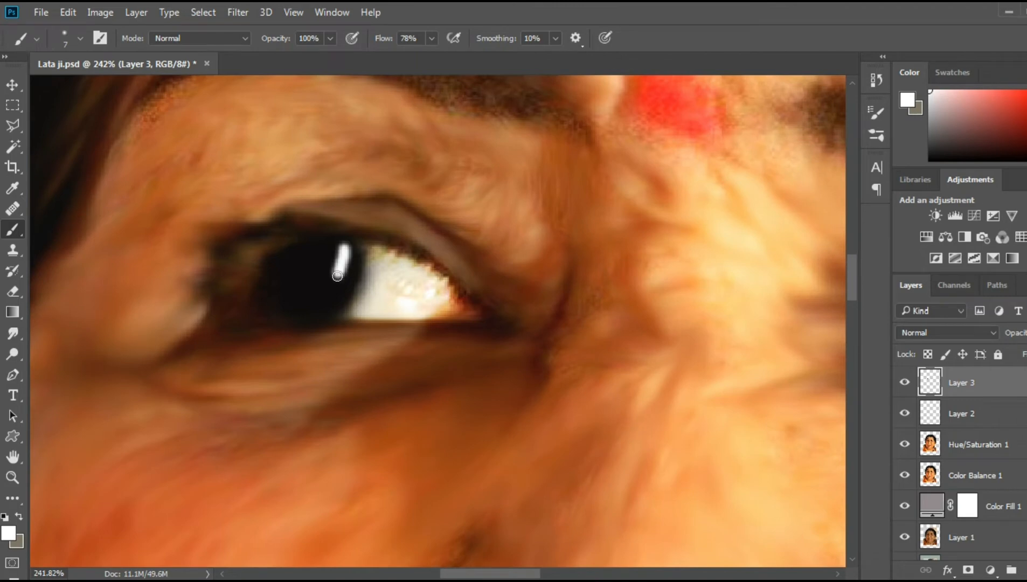
# Add a new layer and paint a dark red patch at the lower edge of both irises with a 9 px brush.
pyautogui.scroll(-4, 441, 287)
pyautogui.scroll(2, 440, 286)
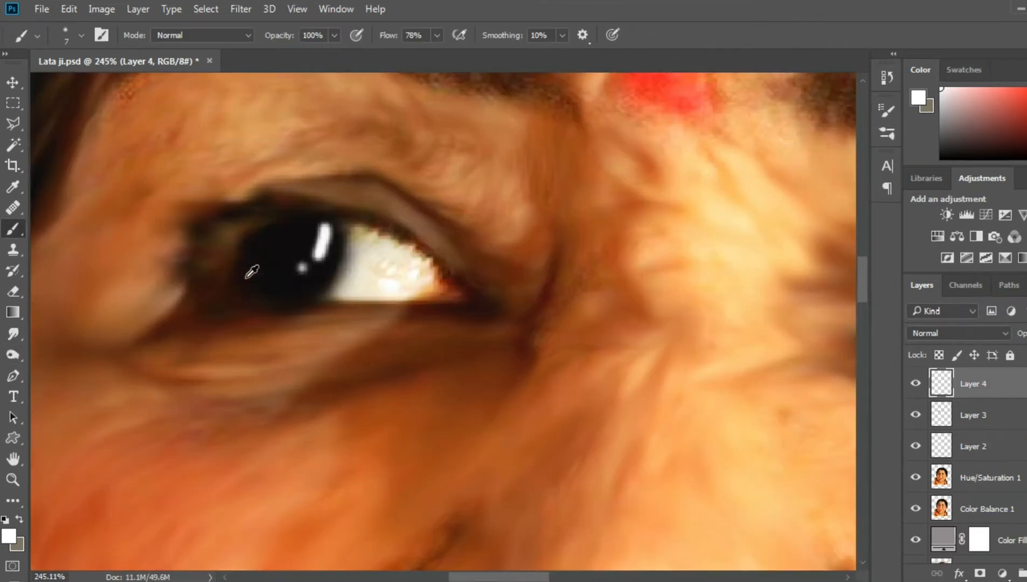
pyautogui.press(']')
pyautogui.moveTo(1024, 110)
pyautogui.mouseDown()
pyautogui.moveTo(1026, 96)
pyautogui.moveTo(1025, 117)
pyautogui.mouseUp()
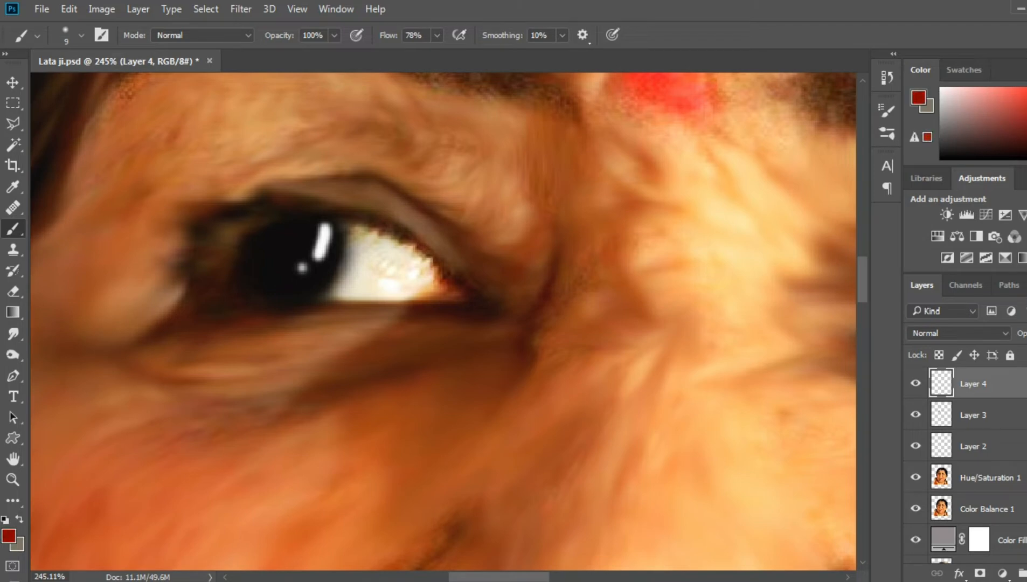
pyautogui.moveTo(263, 264)
pyautogui.mouseDown()
pyautogui.moveTo(268, 284)
pyautogui.moveTo(286, 287)
pyautogui.mouseUp()
pyautogui.hscroll(2, 564, 322)
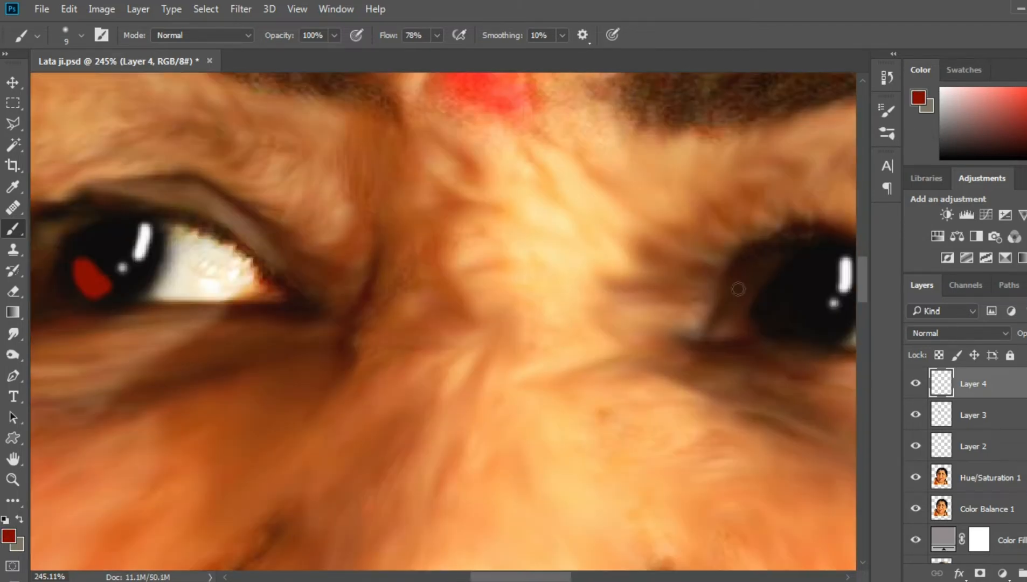
pyautogui.scroll(-2, 774, 287)
pyautogui.moveTo(653, 279); pyautogui.dragTo(677, 296)
pyautogui.scroll(-3, 630, 285)
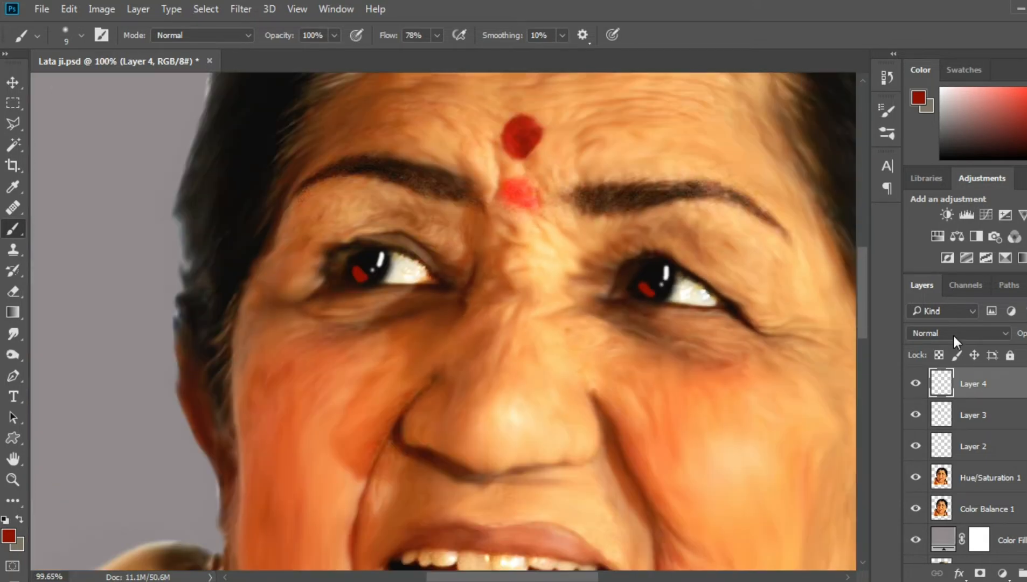
# Try Overlay on the red patch layer, settle on the Screen blend mode, and reduce the layer's opacity.
pyautogui.click(953, 333)
pyautogui.click(918, 167)
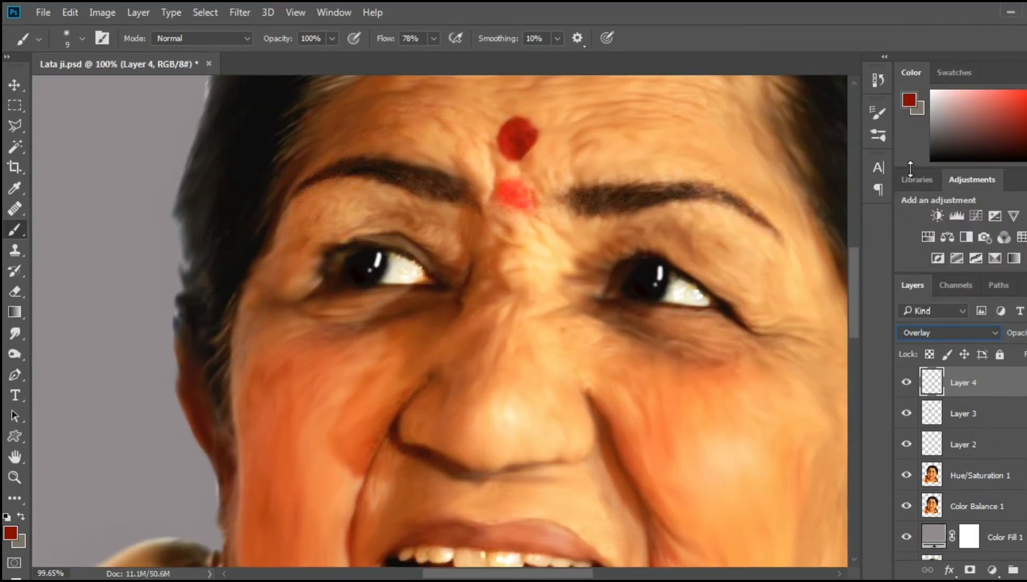
pyautogui.click(912, 334)
pyautogui.click(916, 51)
pyautogui.scroll(-1, 927, 333)
pyautogui.click(1026, 333)
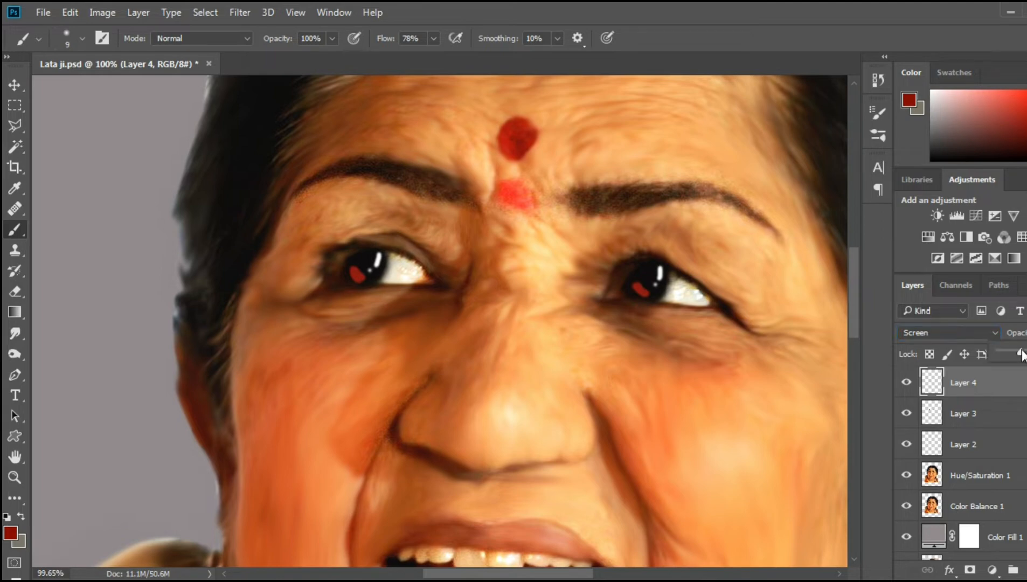
pyautogui.moveTo(1022, 354); pyautogui.dragTo(1024, 354)
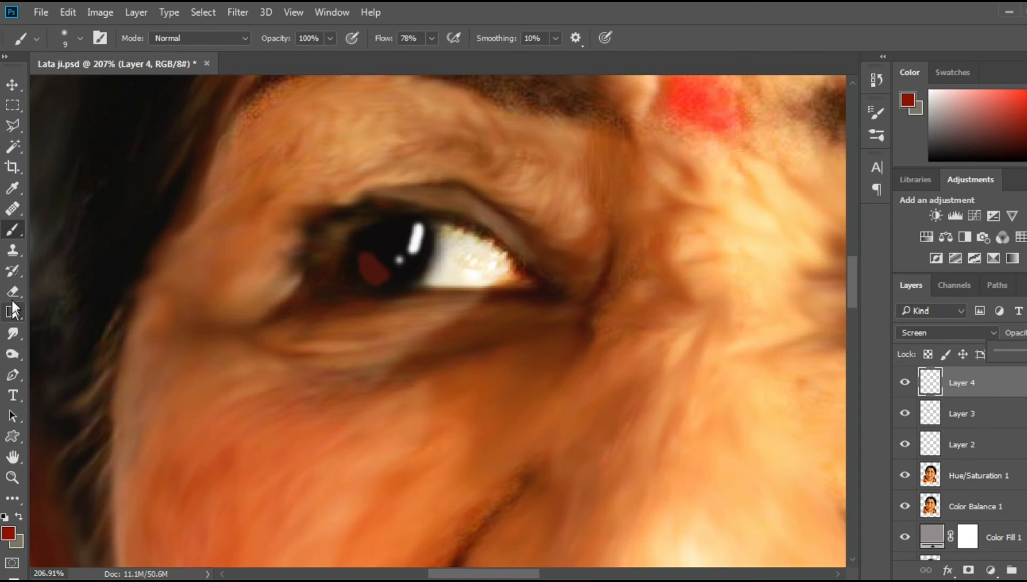
# Trim the edges of the red patch in the eye on the image's left with a 13 px eraser at 100% opacity.
pyautogui.click(13, 293)
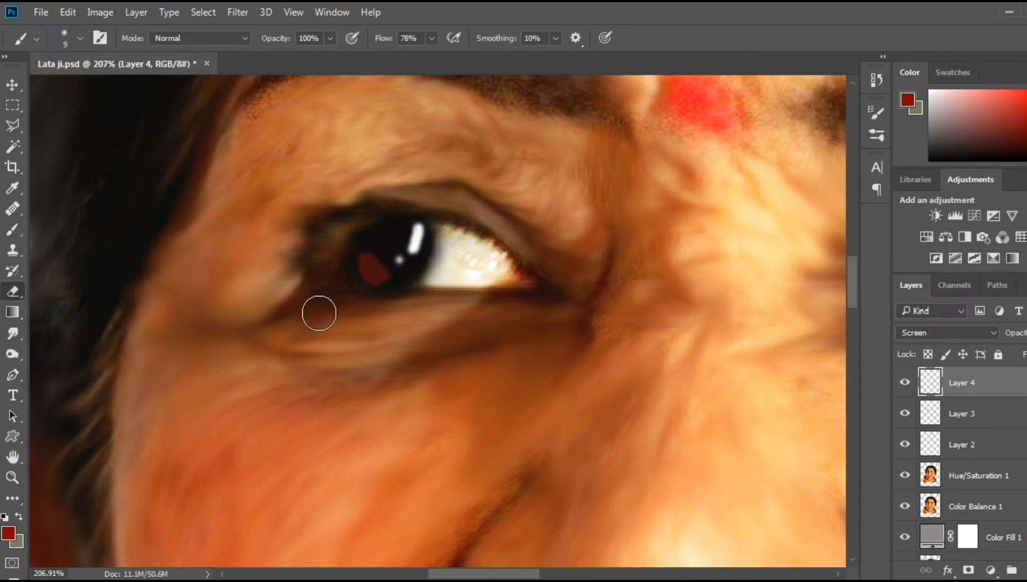
pyautogui.press('[')
pyautogui.press('[')
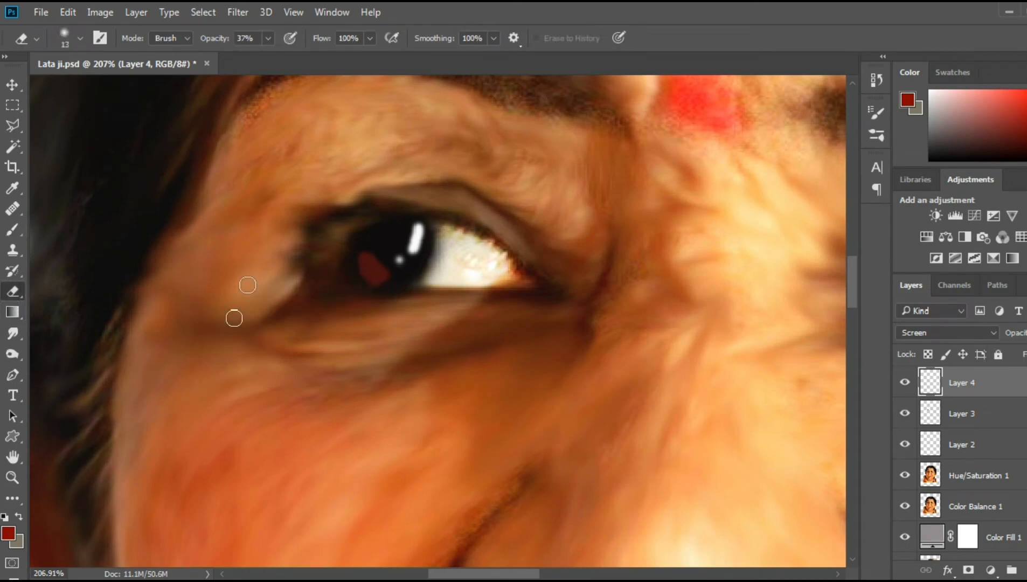
pyautogui.click(268, 38)
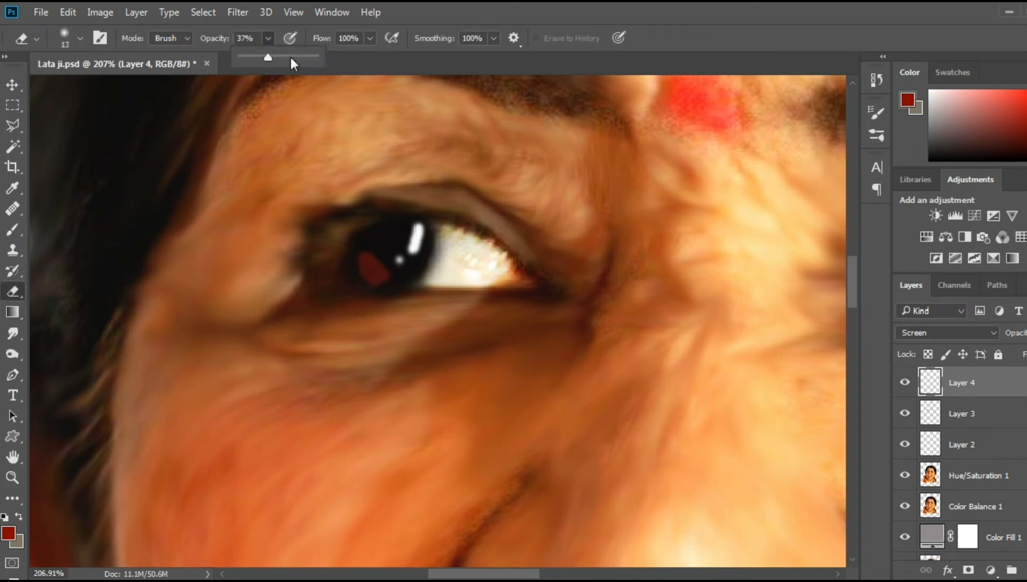
pyautogui.moveTo(354, 267); pyautogui.dragTo(373, 294)
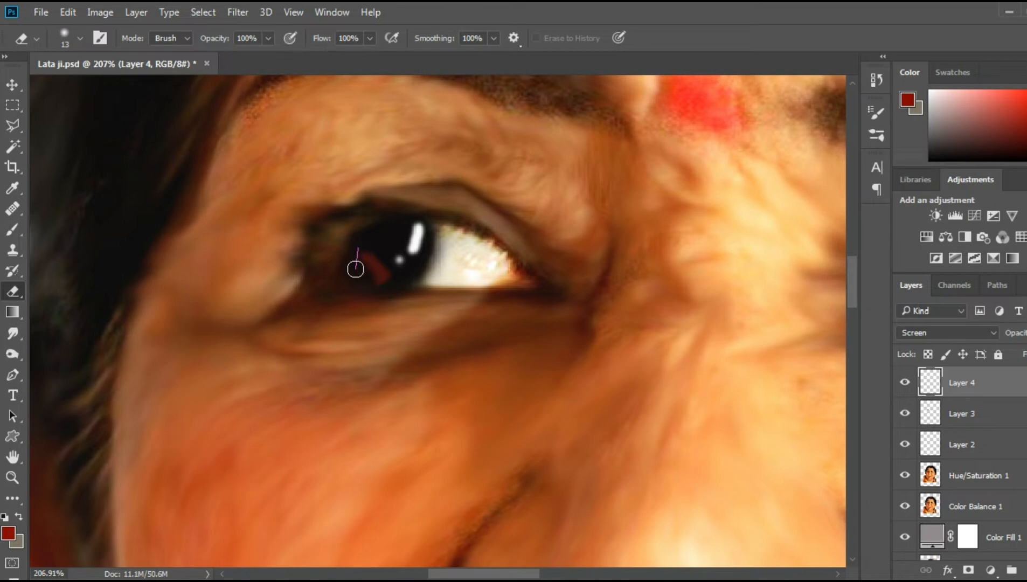
pyautogui.moveTo(359, 254); pyautogui.dragTo(386, 300)
# Erase the excess edges of the red patch in the other eye.
pyautogui.scroll(-3, 629, 460)
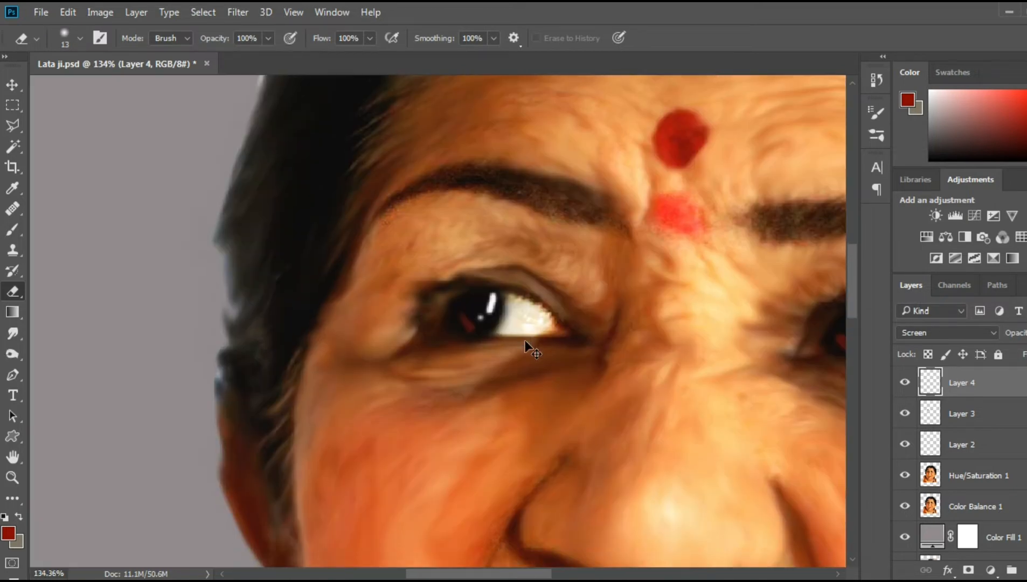
pyautogui.hscroll(5, 525, 340)
pyautogui.scroll(5, 541, 361)
pyautogui.moveTo(494, 322)
pyautogui.mouseDown()
pyautogui.moveTo(493, 297)
pyautogui.moveTo(511, 370)
pyautogui.moveTo(486, 296)
pyautogui.mouseUp()
pyautogui.hotkey('ctrl', '0')
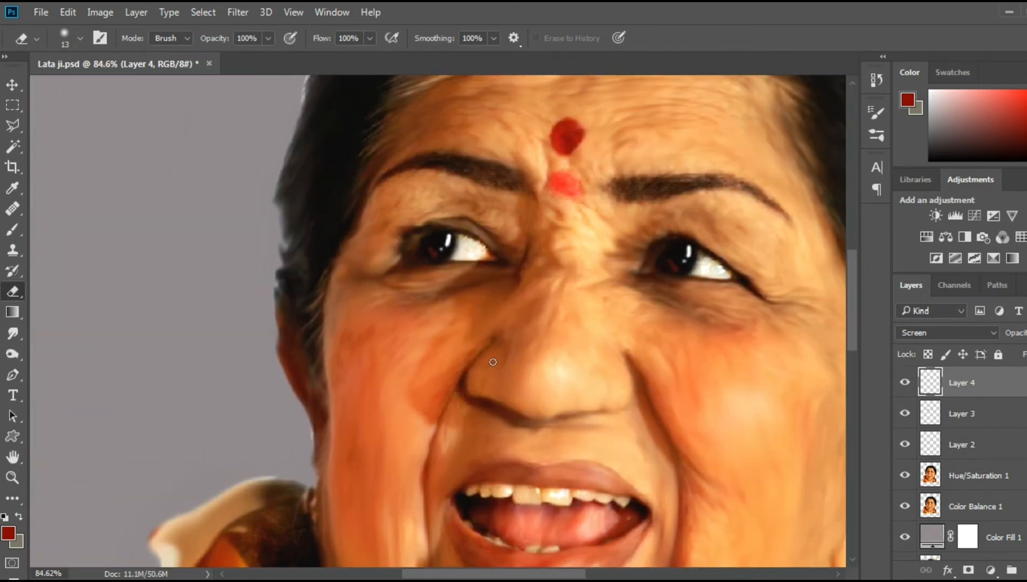
# Merge the three eye layers with the Hue/Saturation 1 portrait layer and switch to the Smudge tool for the mouth.
pyautogui.scroll(-3, 500, 362)
pyautogui.scroll(5, 517, 402)
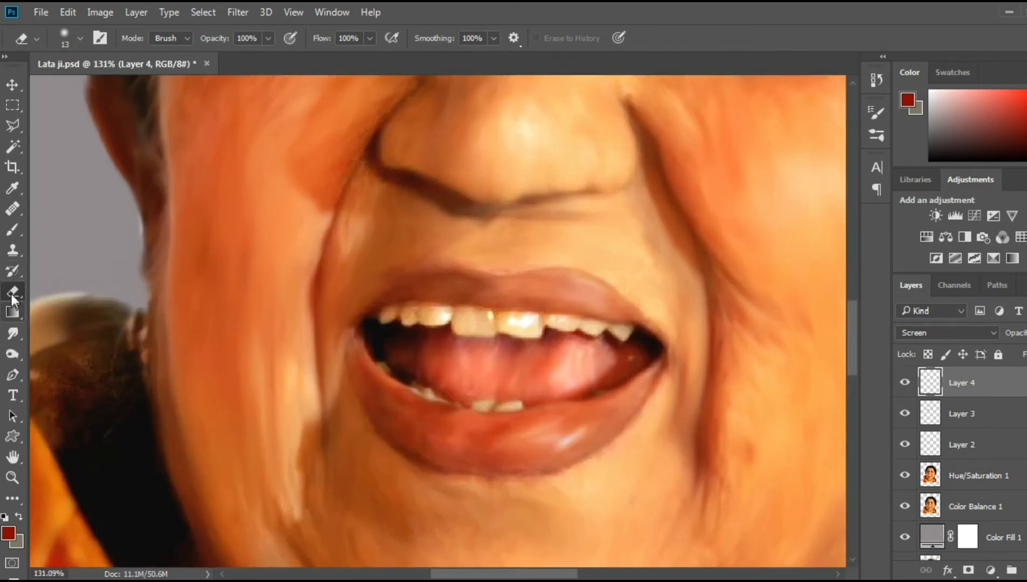
pyautogui.press('r')
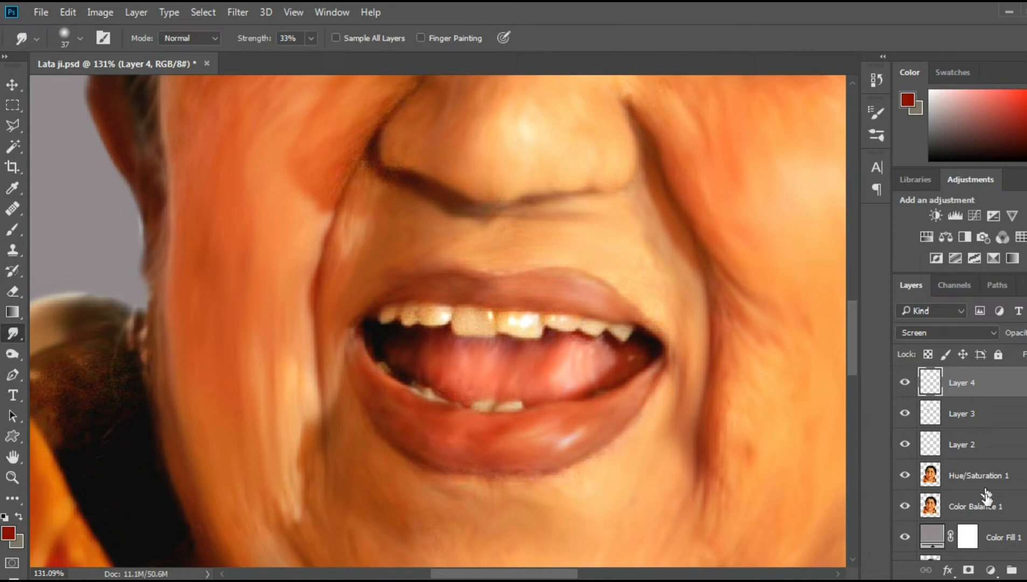
pyautogui.keyDown('shift'); pyautogui.click(982, 483); pyautogui.keyUp('shift')
pyautogui.hotkey('ctrl', 'e')
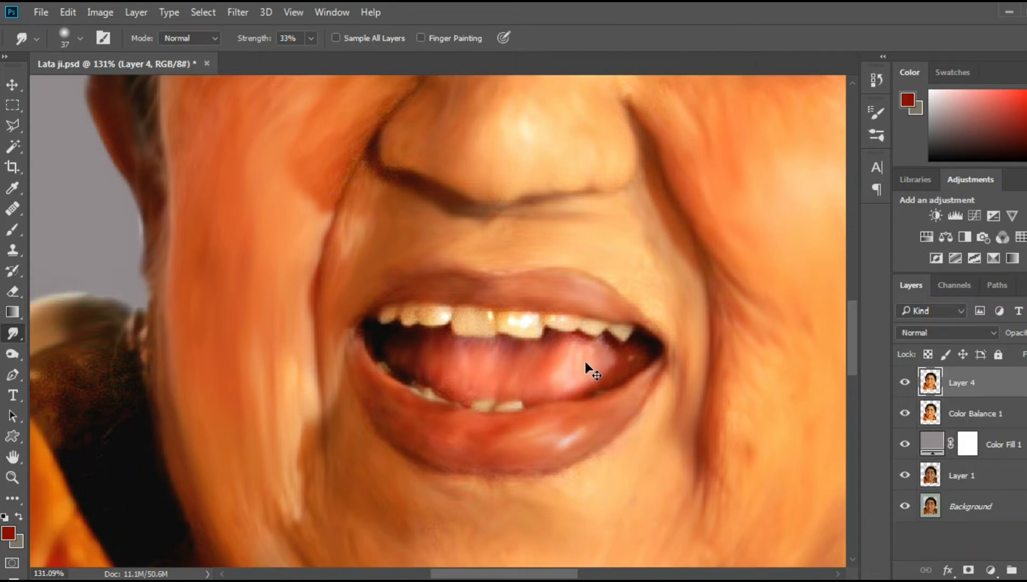
# Undo the layer merge and group the three eye layers with the Hue/Saturation 1 portrait layer instead.
pyautogui.hotkey('ctrl', 'z')
pyautogui.hotkey('ctrl', 'g')
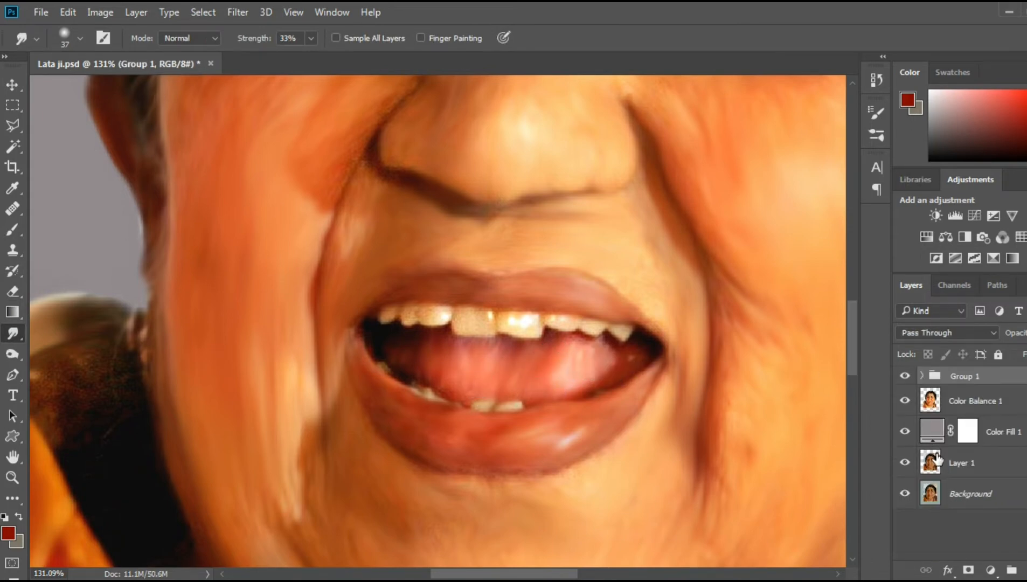
pyautogui.click(923, 376)
pyautogui.click(954, 490)
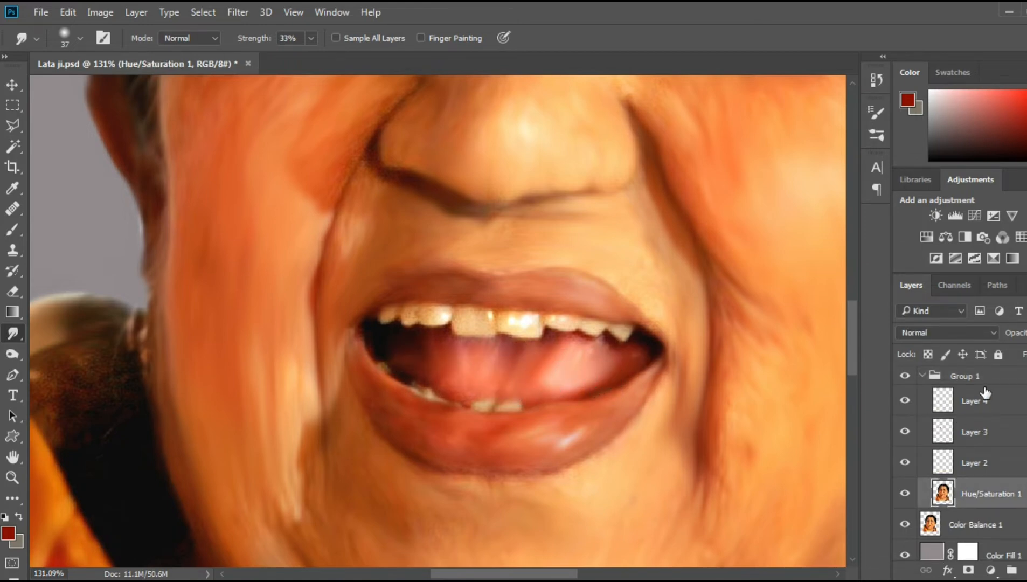
# Add a new empty layer above Layer 4 inside Group 1.
pyautogui.click(1007, 376)
pyautogui.click(1007, 401)
pyautogui.click(1026, 571)
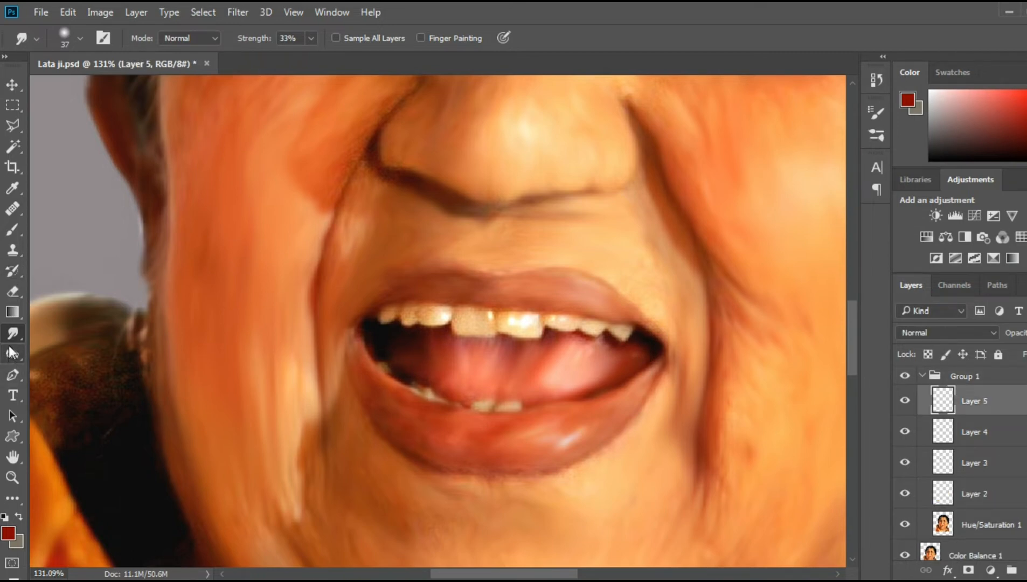
# Trace a closed Pen tool path around the upper row of teeth, following each tooth's lower edge and the lip line.
pyautogui.click(11, 380)
pyautogui.click(374, 316)
pyautogui.moveTo(393, 320)
pyautogui.mouseDown()
pyautogui.moveTo(400, 308)
pyautogui.moveTo(402, 327)
pyautogui.mouseUp()
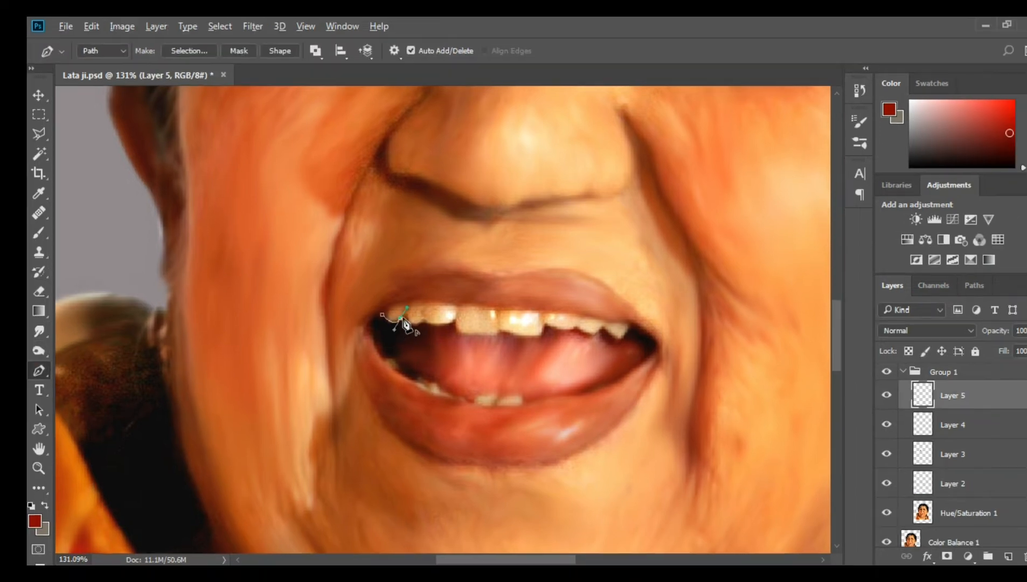
pyautogui.scroll(6, 423, 320)
pyautogui.moveTo(424, 324); pyautogui.dragTo(434, 321)
pyautogui.moveTo(480, 319); pyautogui.dragTo(498, 302)
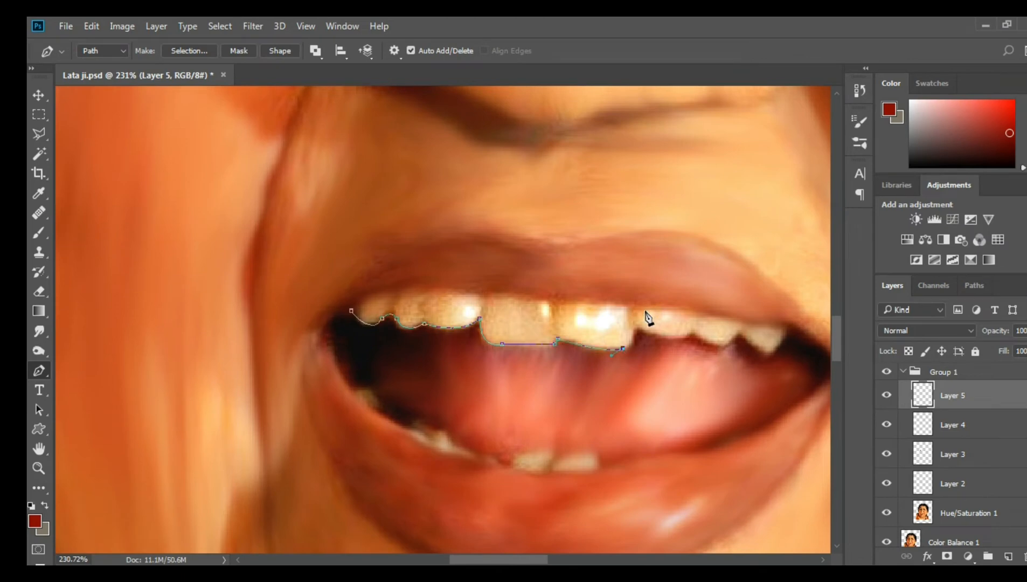
pyautogui.moveTo(530, 297); pyautogui.dragTo(480, 287)
pyautogui.keyDown('alt'); pyautogui.click(530, 297); pyautogui.keyUp('alt')
pyautogui.moveTo(352, 311); pyautogui.dragTo(307, 343)
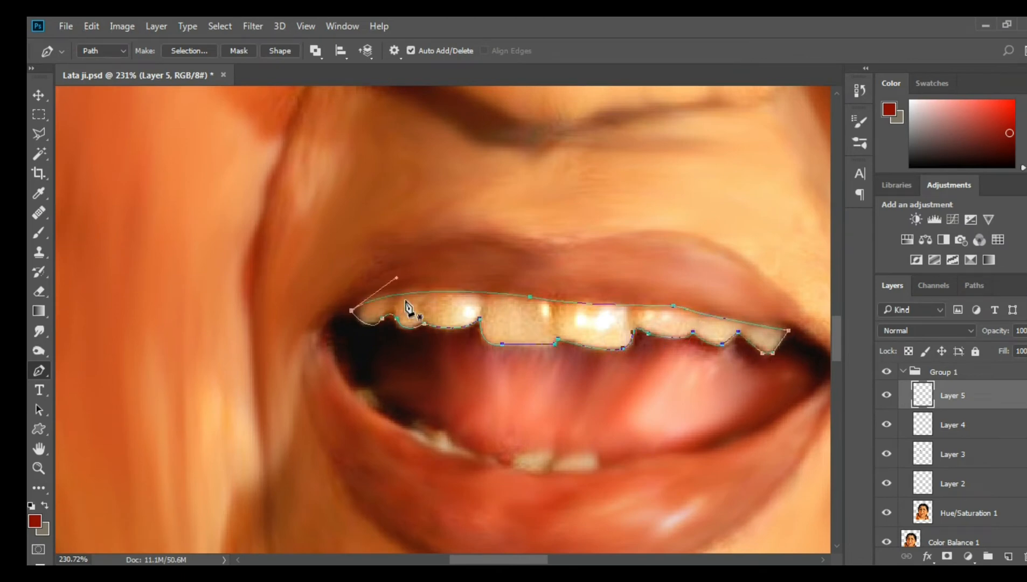
# Convert the teeth path into a new anti-aliased selection with a feather radius of 0 pixels.
pyautogui.rightClick(490, 313)
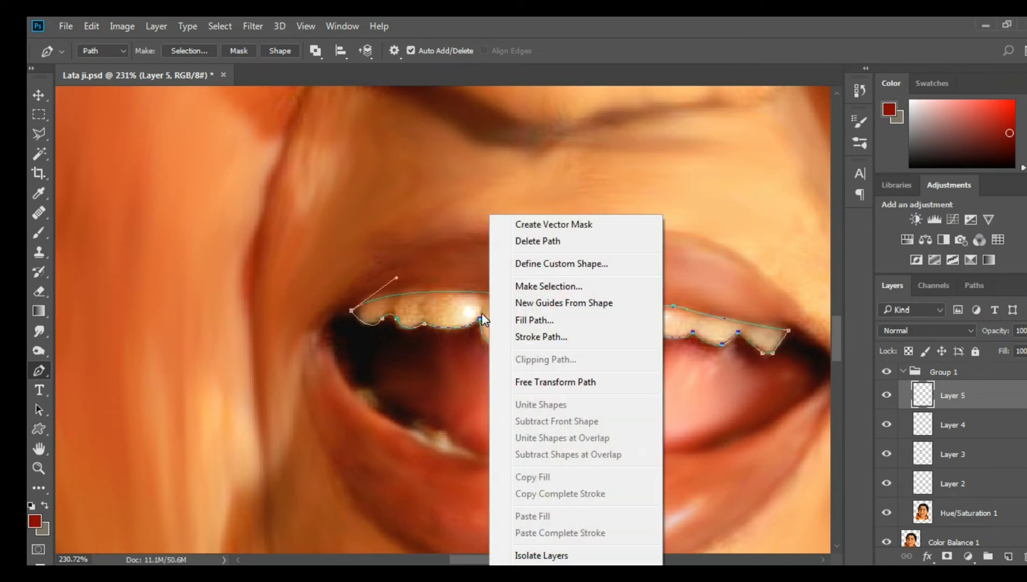
pyautogui.click(546, 286)
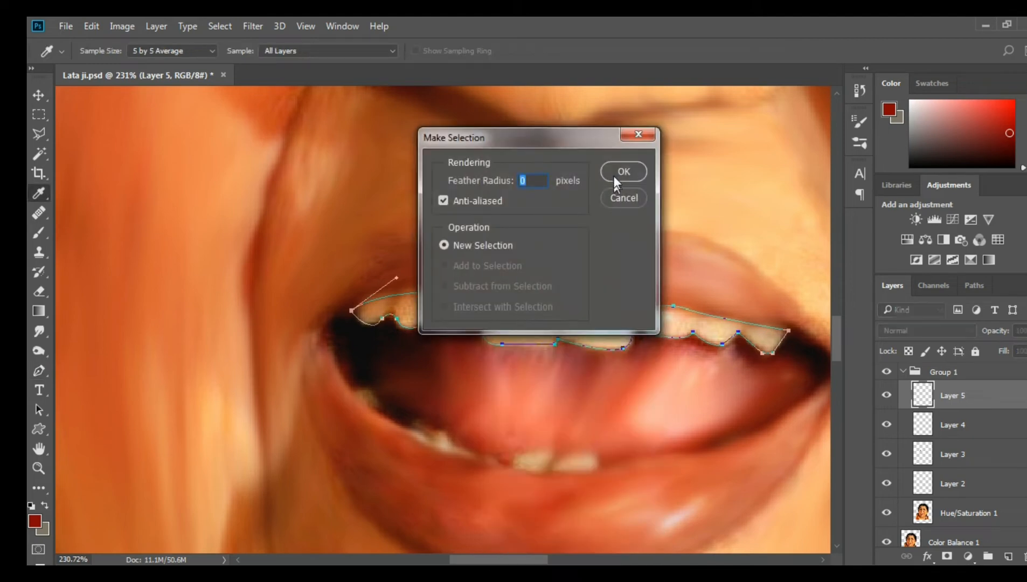
pyautogui.click(614, 175)
pyautogui.rightClick(522, 323)
pyautogui.click(412, 280)
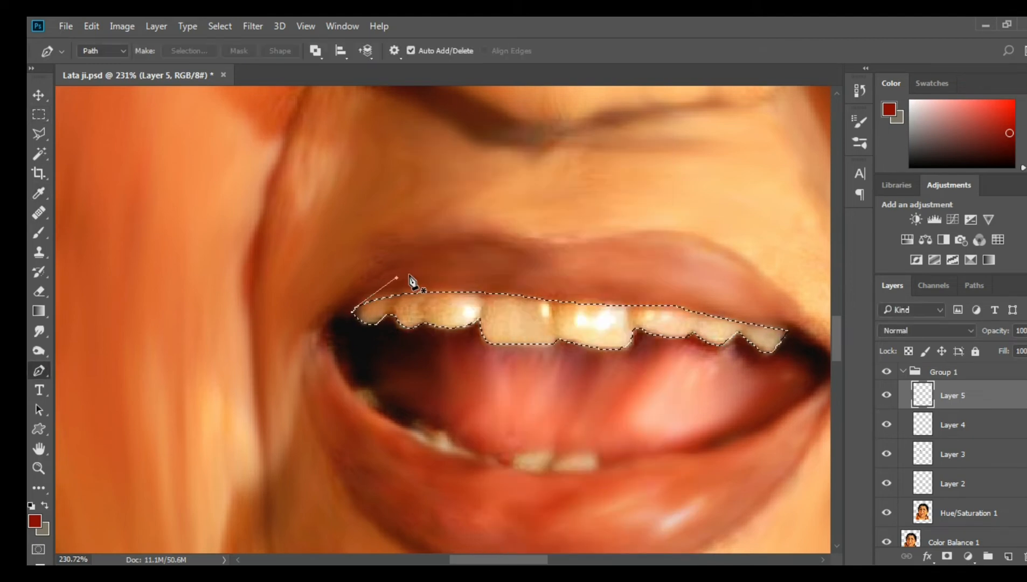
# Feather the upper teeth selection by 2 pixels.
pyautogui.rightClick(509, 323)
pyautogui.press('Escape')
pyautogui.press('m')
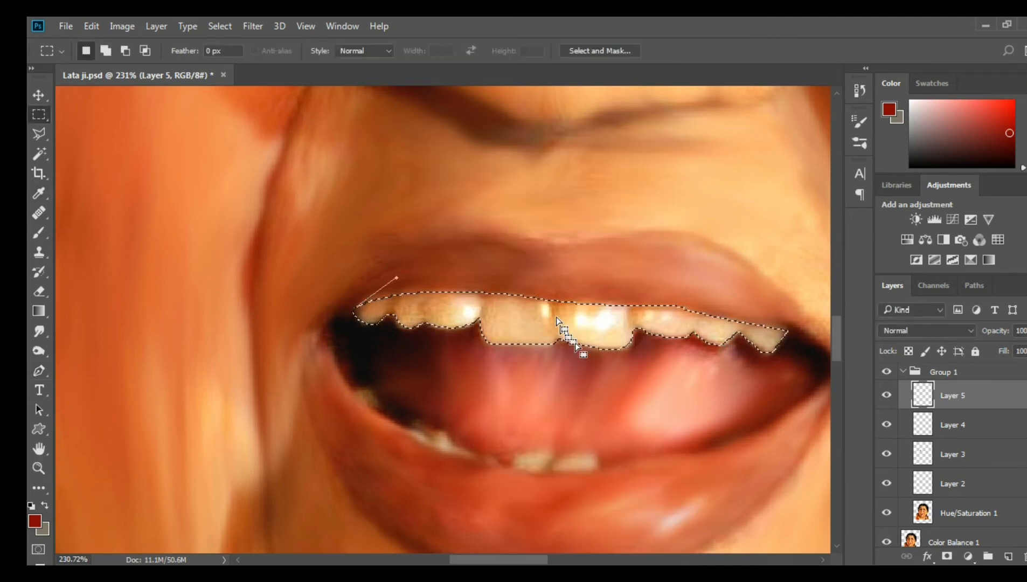
pyautogui.rightClick(603, 297)
pyautogui.click(578, 286)
pyautogui.write('2')
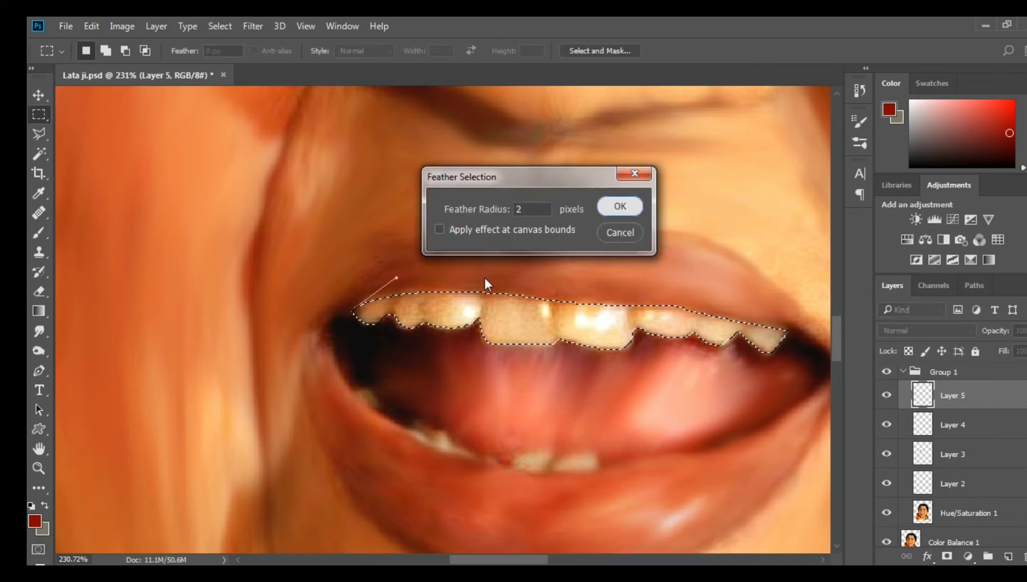
pyautogui.press('Return')
# Paint the whole teeth selection white on Layer 5, enlarging the brush to 24 px.
pyautogui.click(39, 233)
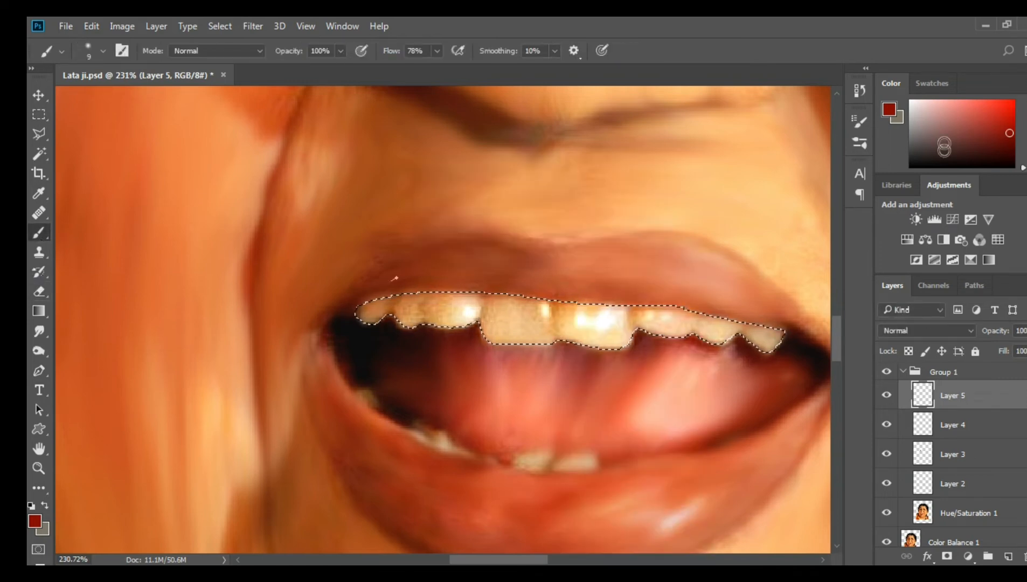
pyautogui.moveTo(945, 147); pyautogui.dragTo(910, 99)
pyautogui.moveTo(364, 313)
pyautogui.mouseDown()
pyautogui.moveTo(608, 333)
pyautogui.moveTo(766, 332)
pyautogui.mouseUp()
pyautogui.press(']')
pyautogui.press(']')
pyautogui.press(']')
pyautogui.press(']')
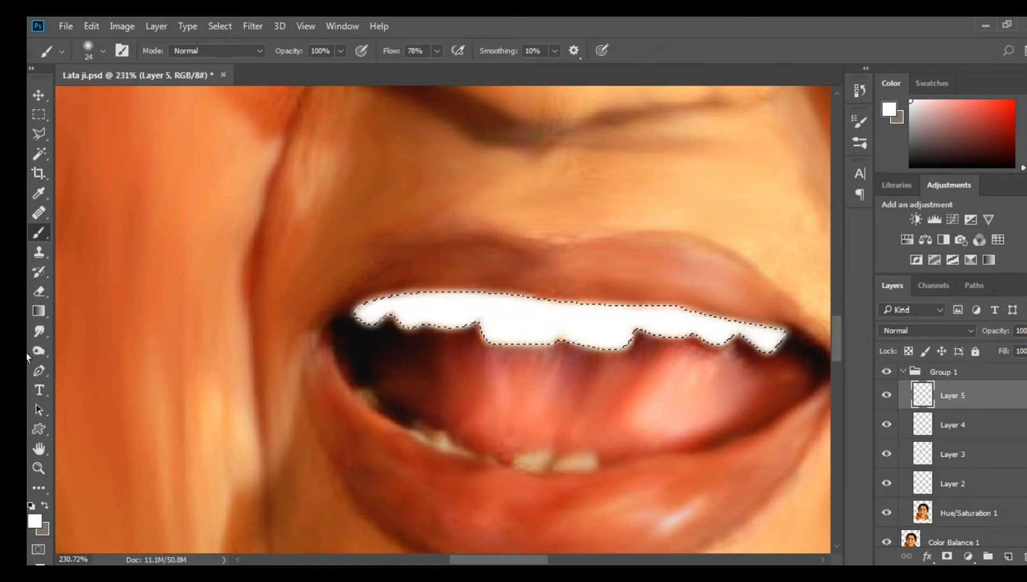
# Try Overlay on the white teeth layer, settle on the Soft Light blend mode, and deselect the teeth.
pyautogui.click(971, 331)
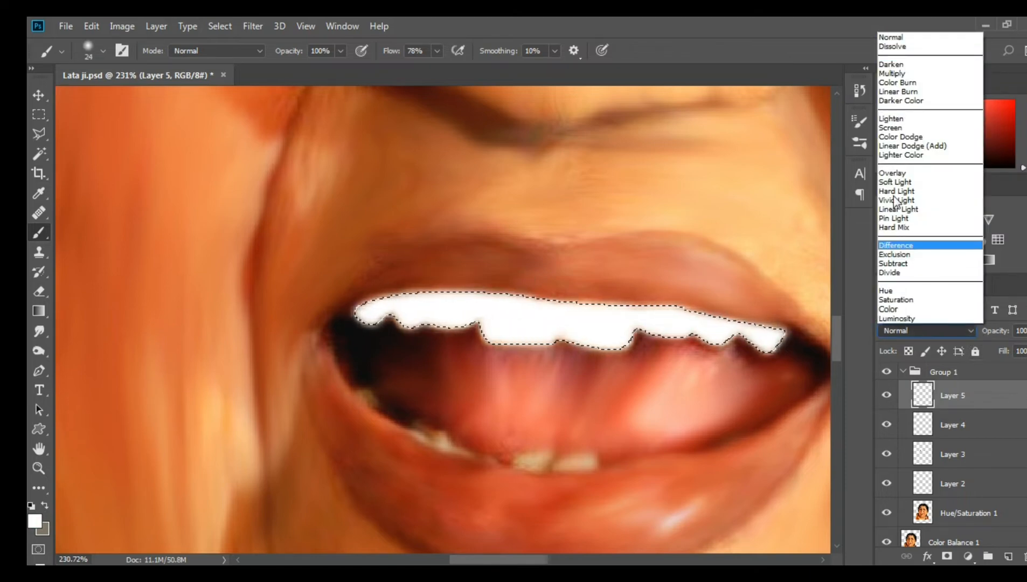
pyautogui.click(911, 172)
pyautogui.click(945, 327)
pyautogui.click(926, 181)
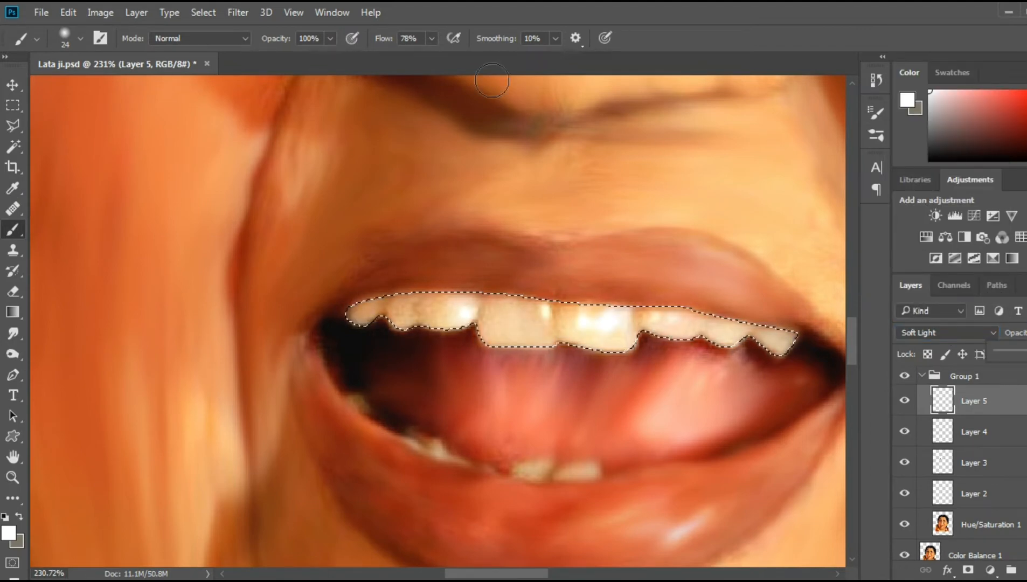
pyautogui.hotkey('ctrl', 'd')
pyautogui.scroll(-6, 623, 321)
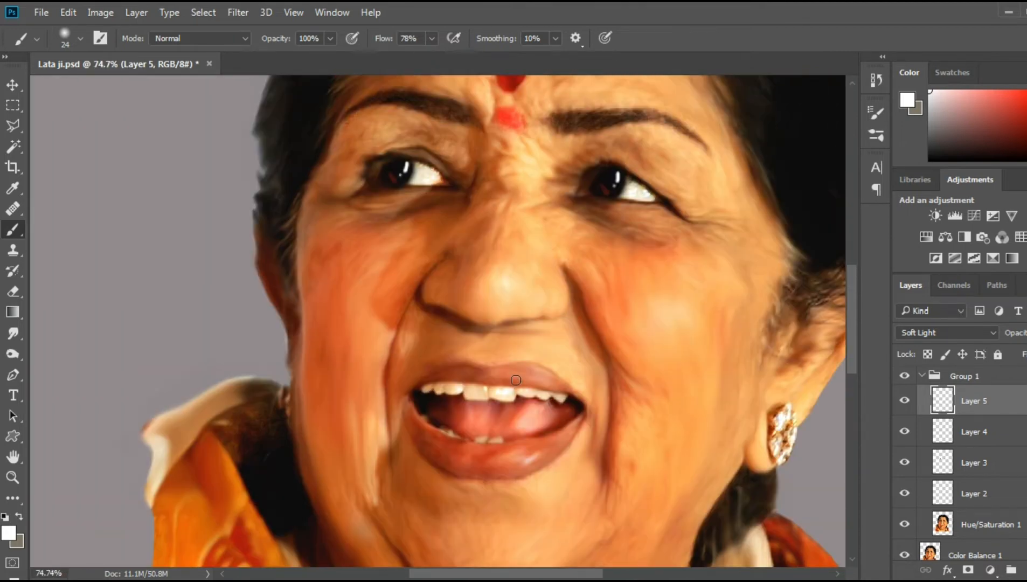
# Add a new layer and paint white highlights on the upper teeth with a 10 px brush.
pyautogui.scroll(4, 516, 380)
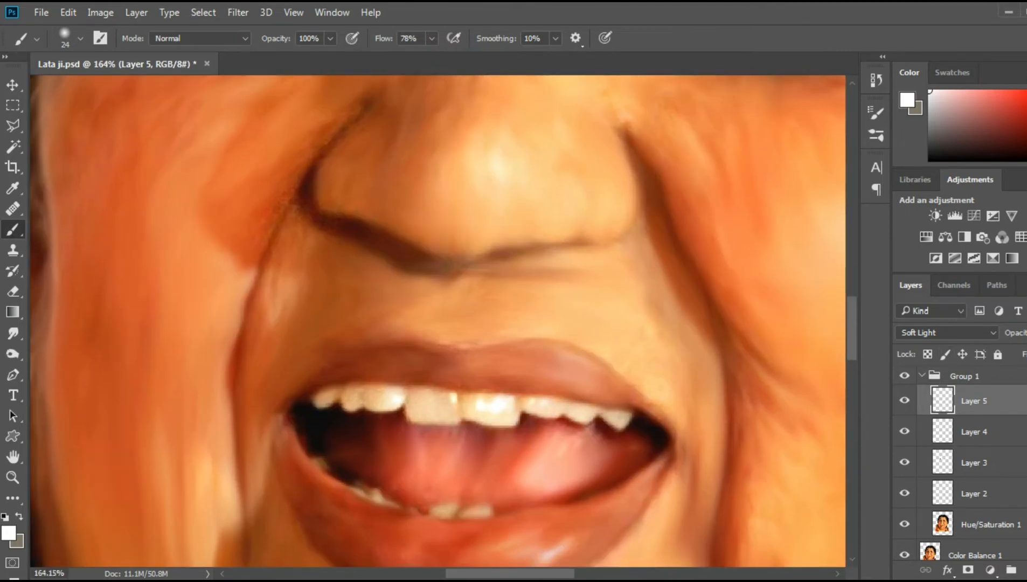
pyautogui.hotkey('ctrl', 'shift', 'alt', 'n')
pyautogui.moveTo(143, 336); pyautogui.dragTo(135, 336)
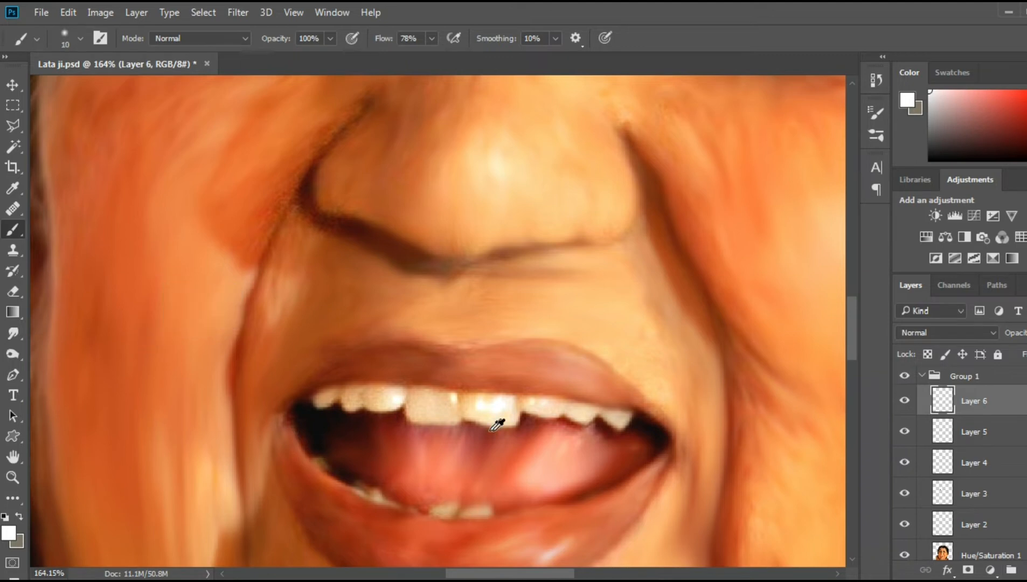
pyautogui.scroll(4, 492, 425)
pyautogui.moveTo(496, 387); pyautogui.dragTo(431, 399)
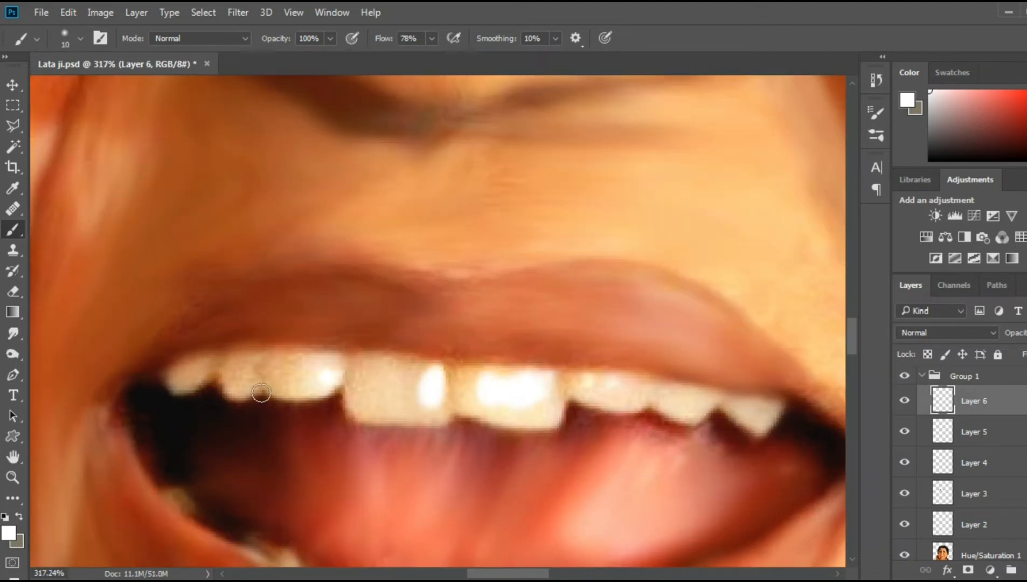
pyautogui.moveTo(600, 384); pyautogui.dragTo(620, 382)
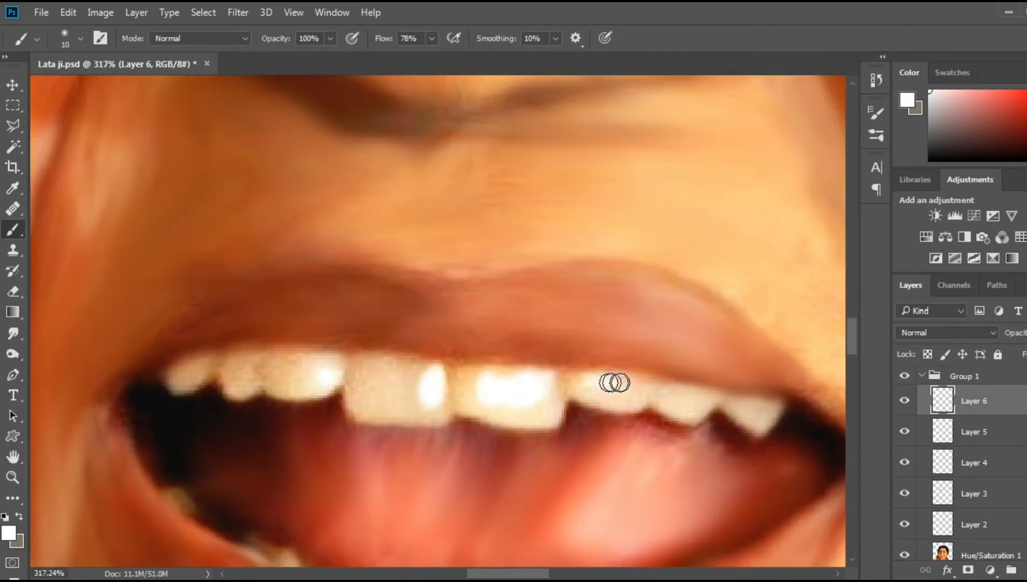
pyautogui.hscroll(-2, 620, 383)
pyautogui.moveTo(502, 384); pyautogui.dragTo(497, 398)
pyautogui.scroll(-3, 531, 412)
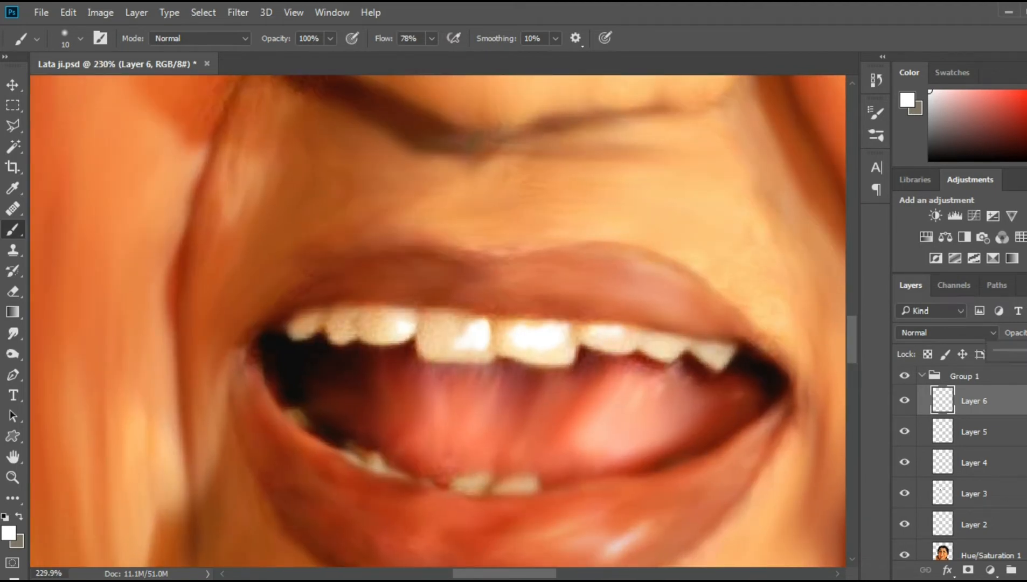
# Reduce the opacity of the teeth highlight layer and check the teeth against the whole face.
pyautogui.moveTo(1024, 354); pyautogui.dragTo(1026, 354)
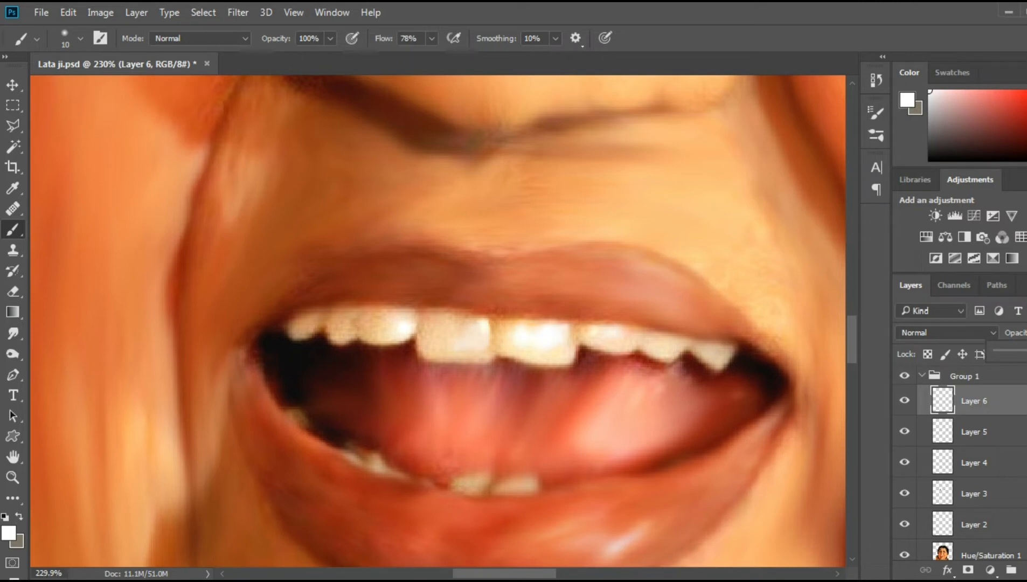
pyautogui.scroll(-5, 652, 379)
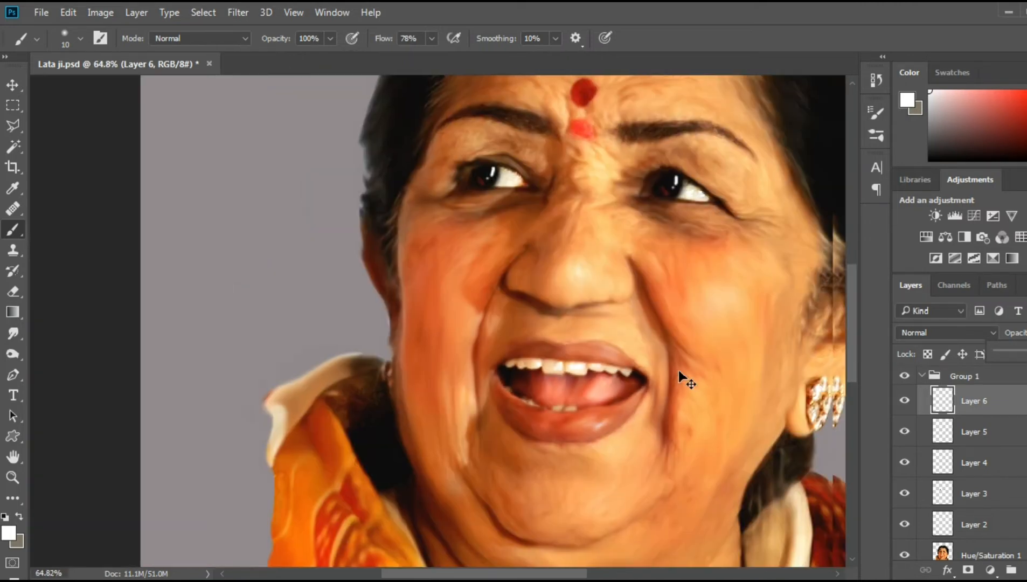
pyautogui.scroll(-2, 604, 396)
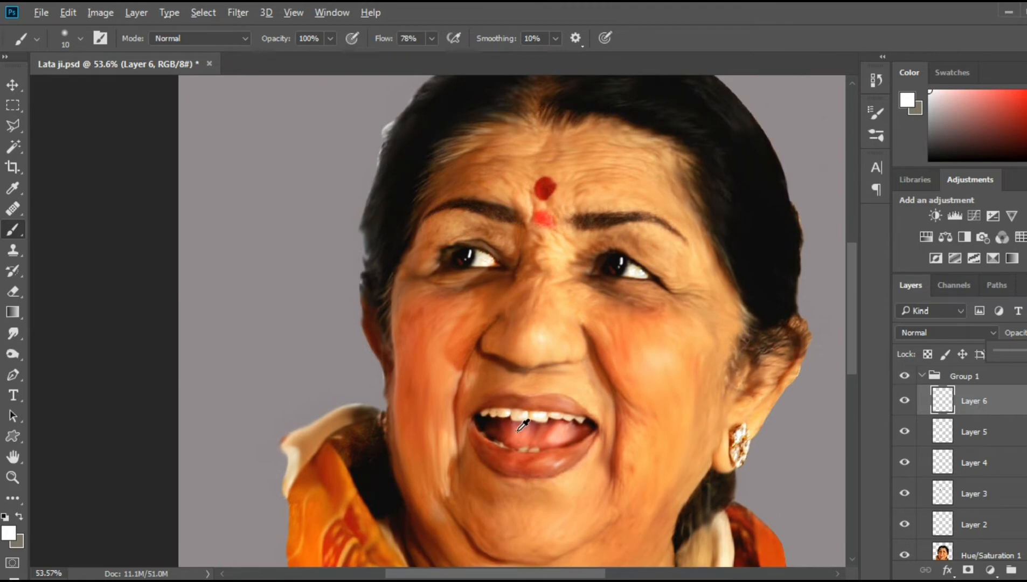
pyautogui.scroll(4, 523, 426)
pyautogui.scroll(3, 517, 430)
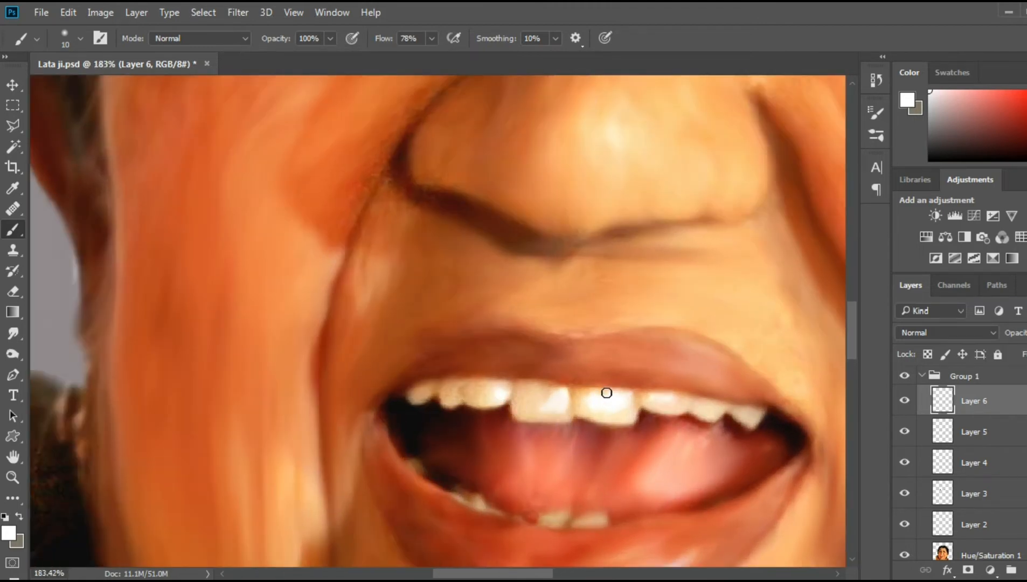
pyautogui.scroll(-3, 529, 454)
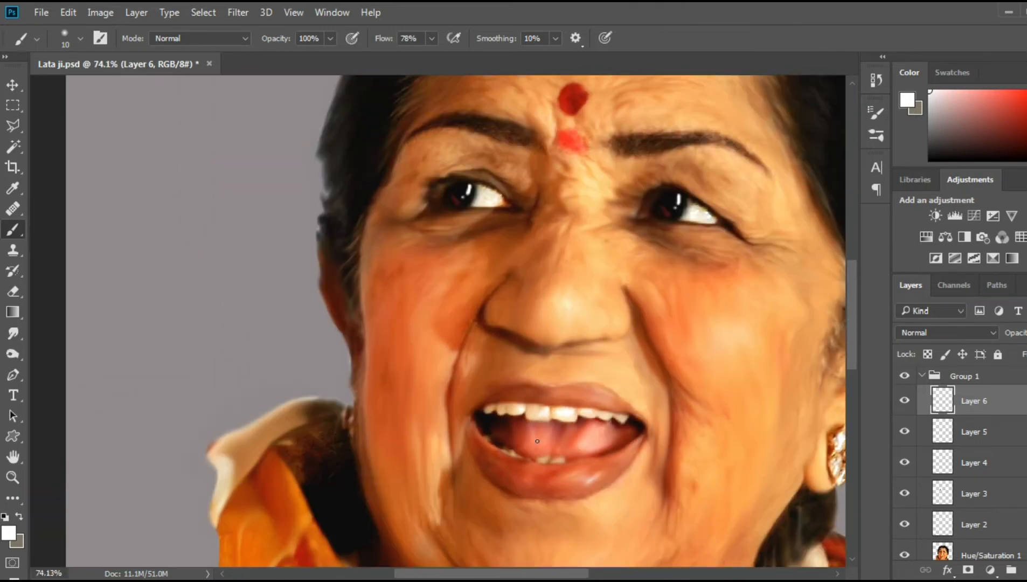
pyautogui.scroll(-2, 537, 442)
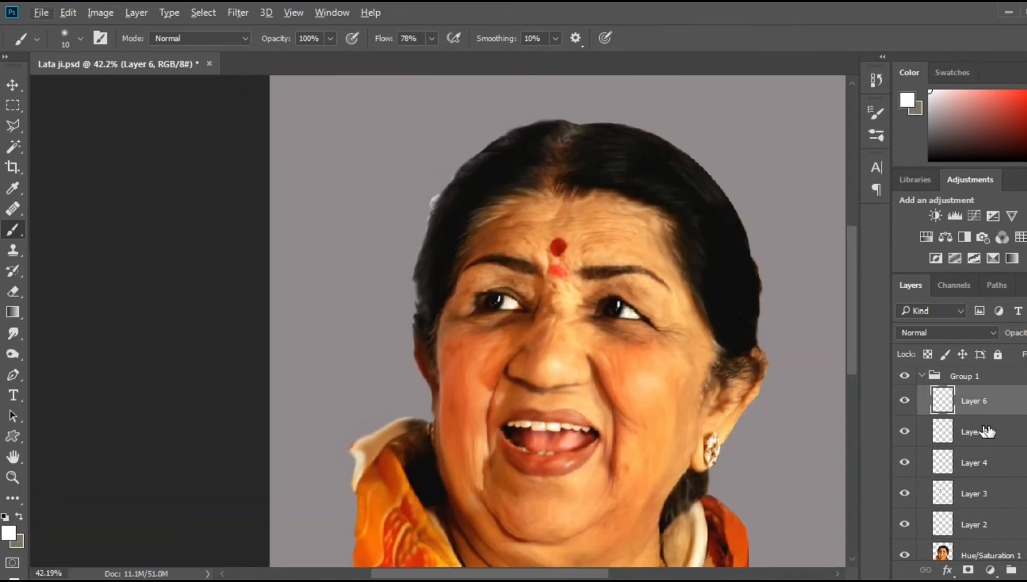
# Paint the dark red bindi evenly on the Hue/Saturation 1 layer with a 23 px brush in red sampled from it.
pyautogui.click(923, 375)
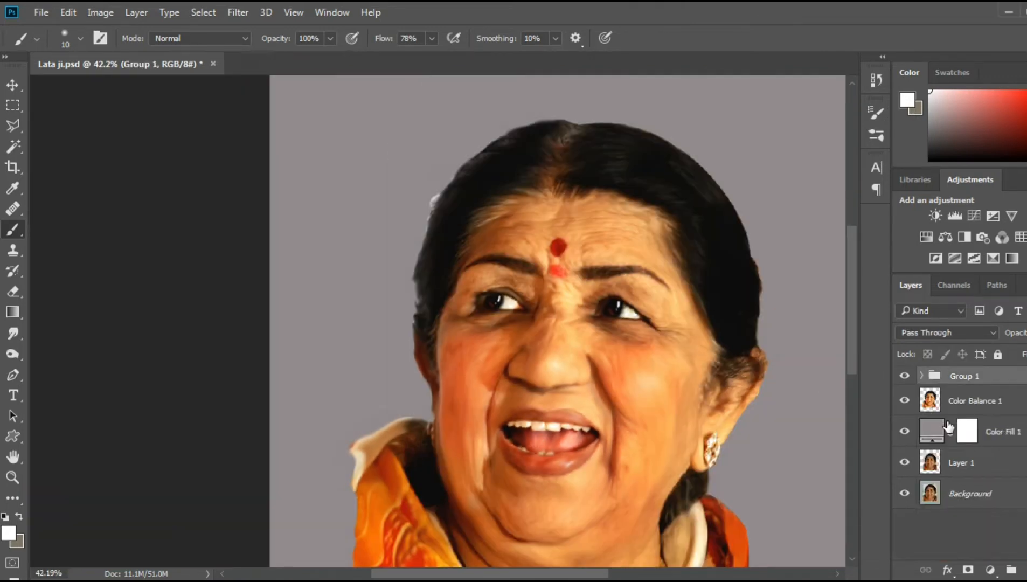
pyautogui.click(923, 377)
pyautogui.scroll(-2, 947, 475)
pyautogui.click(945, 503)
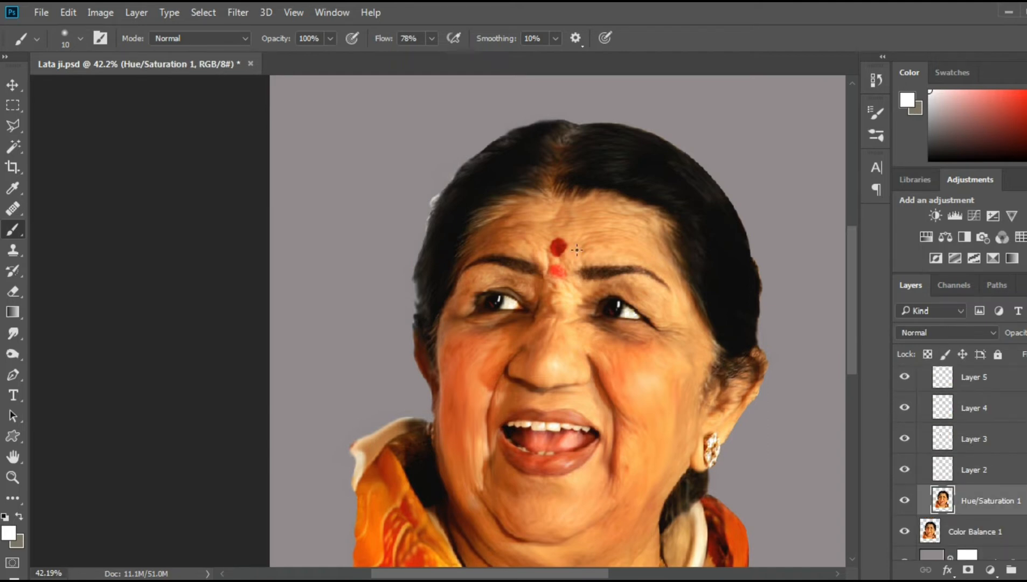
pyautogui.scroll(5, 564, 237)
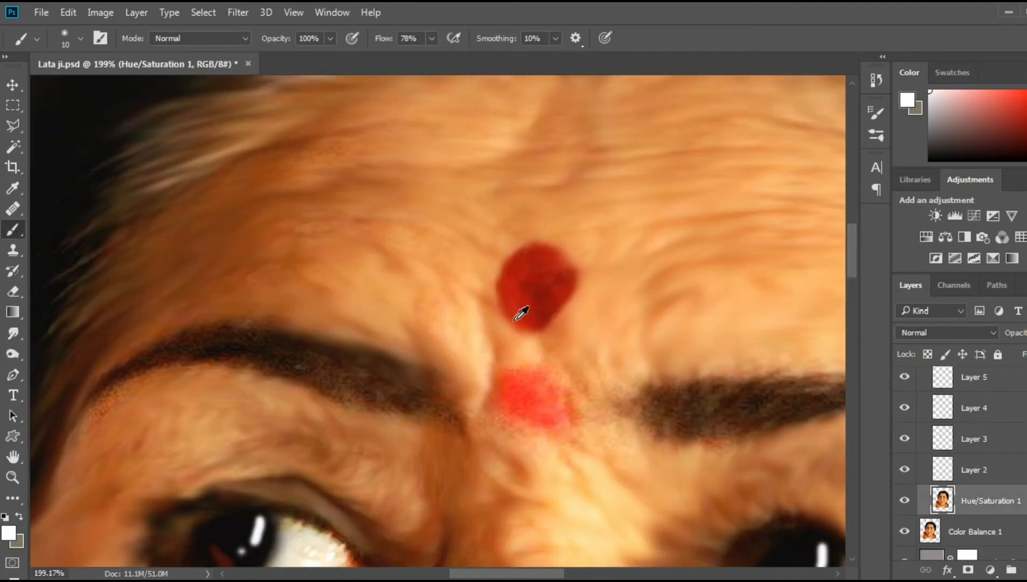
pyautogui.moveTo(516, 320)
pyautogui.mouseDown()
pyautogui.moveTo(545, 267)
pyautogui.moveTo(549, 283)
pyautogui.moveTo(528, 305)
pyautogui.moveTo(585, 277)
pyautogui.moveTo(556, 260)
pyautogui.moveTo(524, 310)
pyautogui.mouseUp()
pyautogui.keyDown('alt'); pyautogui.click(526, 308); pyautogui.keyUp('alt')
pyautogui.hotkey('ctrl', 'z')
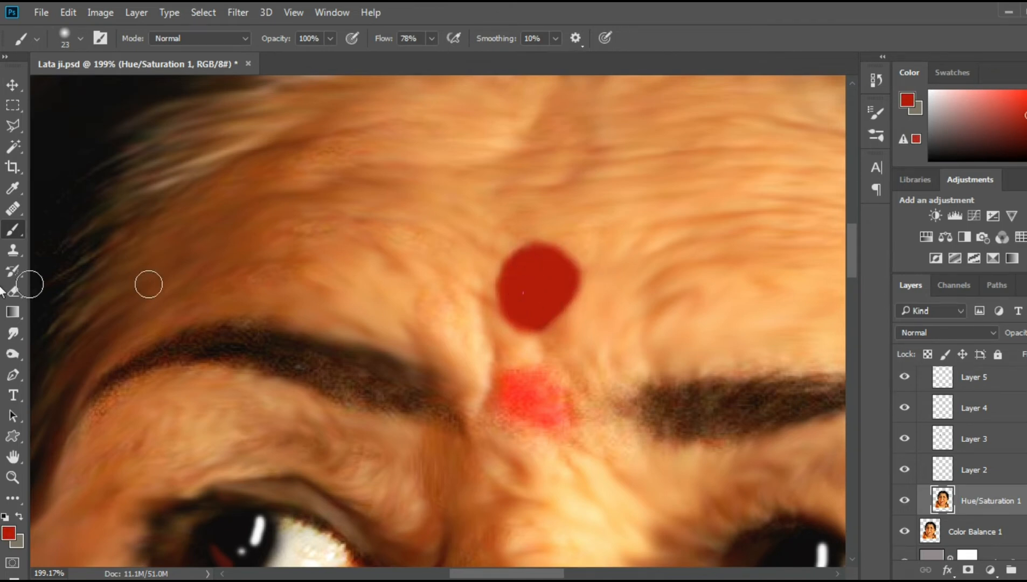
# Switch to the Mixer Brush with a soft 37 px tip and smooth the dark red bindi into a rounder shape.
pyautogui.rightClick(17, 227)
pyautogui.click(29, 246)
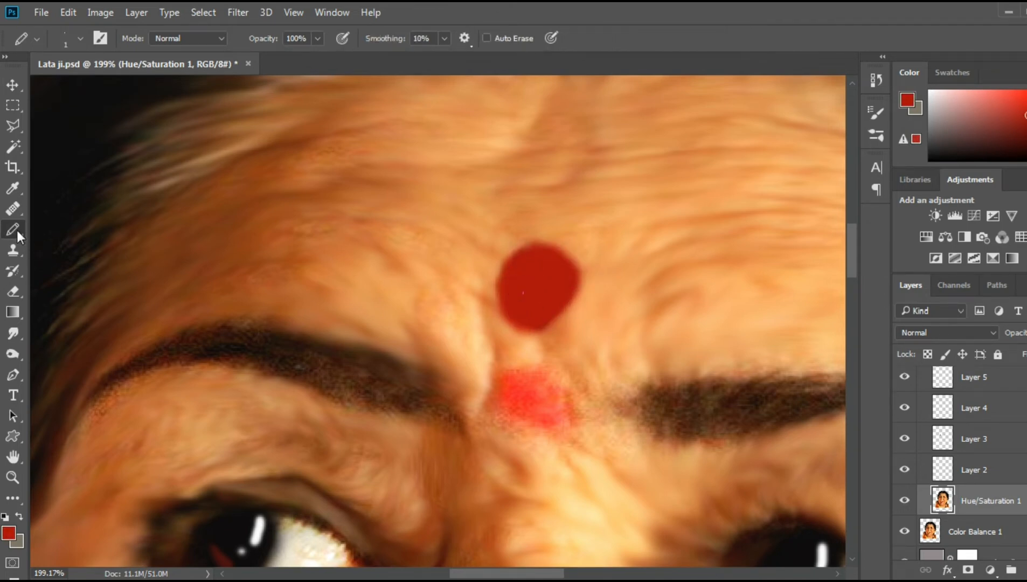
pyautogui.rightClick(16, 228)
pyautogui.click(34, 231)
pyautogui.rightClick(18, 231)
pyautogui.click(47, 274)
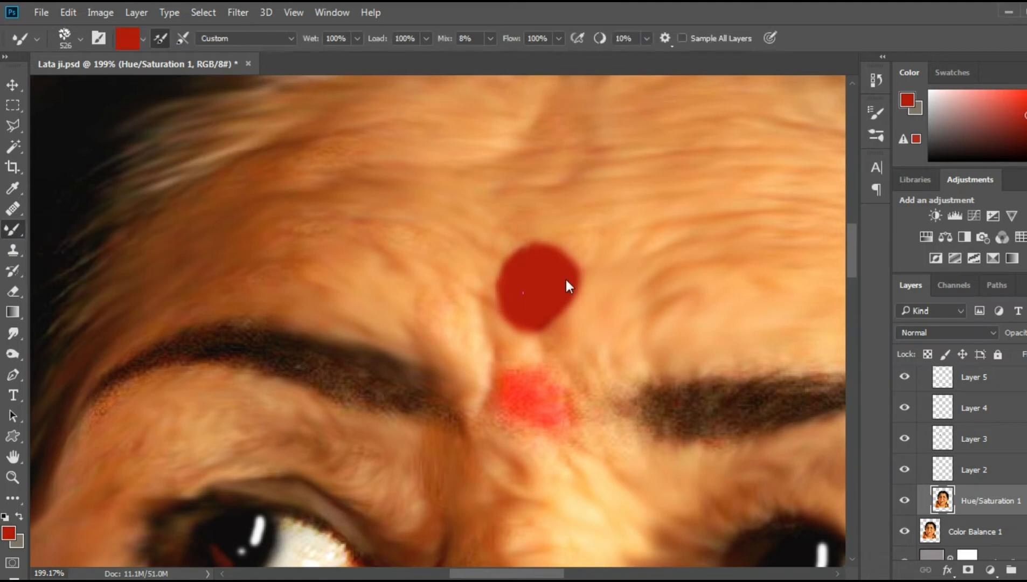
pyautogui.rightClick(396, 285)
pyautogui.click(472, 393)
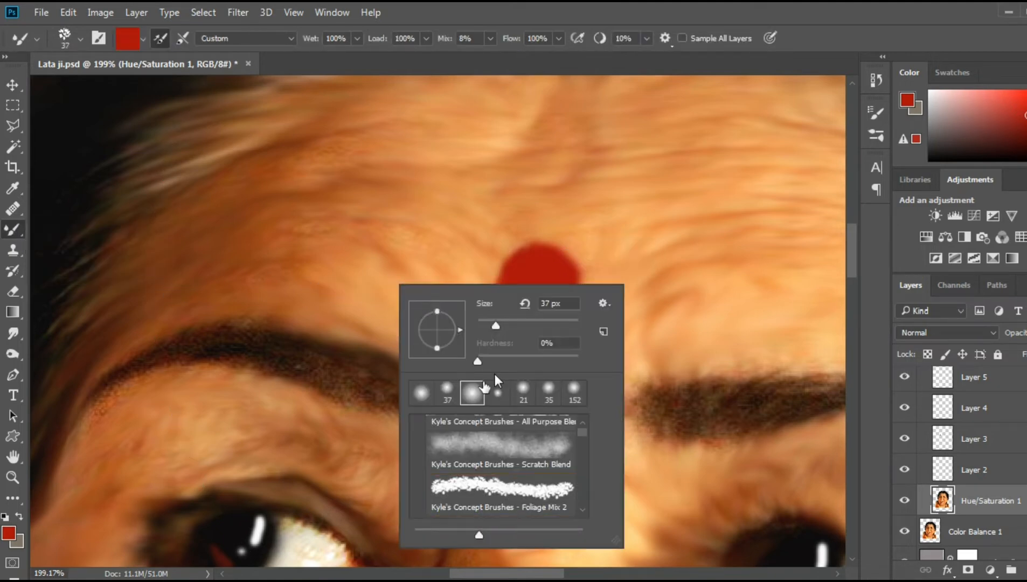
pyautogui.moveTo(521, 261)
pyautogui.mouseDown()
pyautogui.moveTo(525, 340)
pyautogui.moveTo(544, 268)
pyautogui.moveTo(533, 268)
pyautogui.mouseUp()
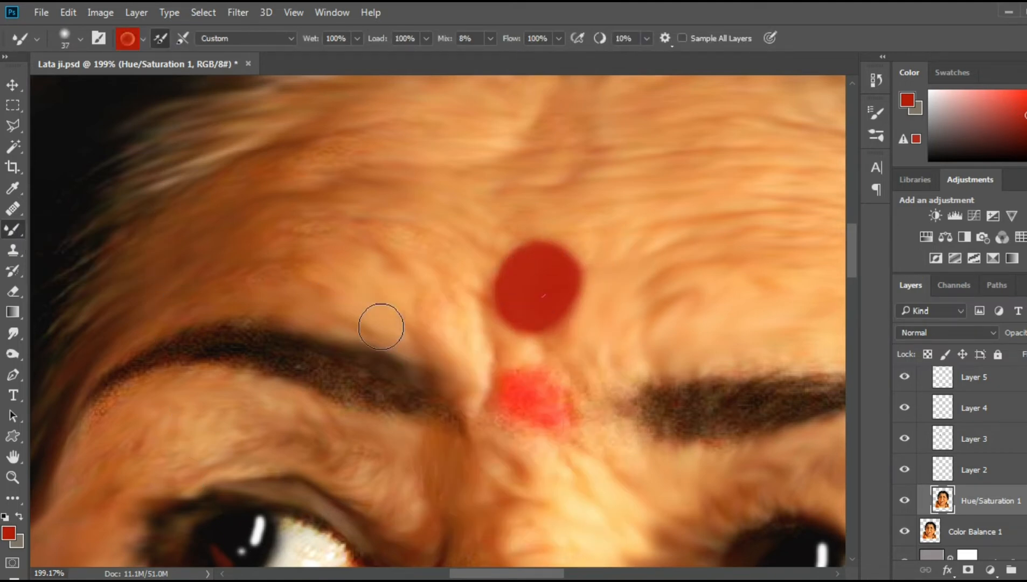
# Repaint the bright red mark between the eyebrows with the Mixer Brush in red sampled from it, and check it against the whole face.
pyautogui.scroll(-5, 441, 324)
pyautogui.scroll(2, 483, 413)
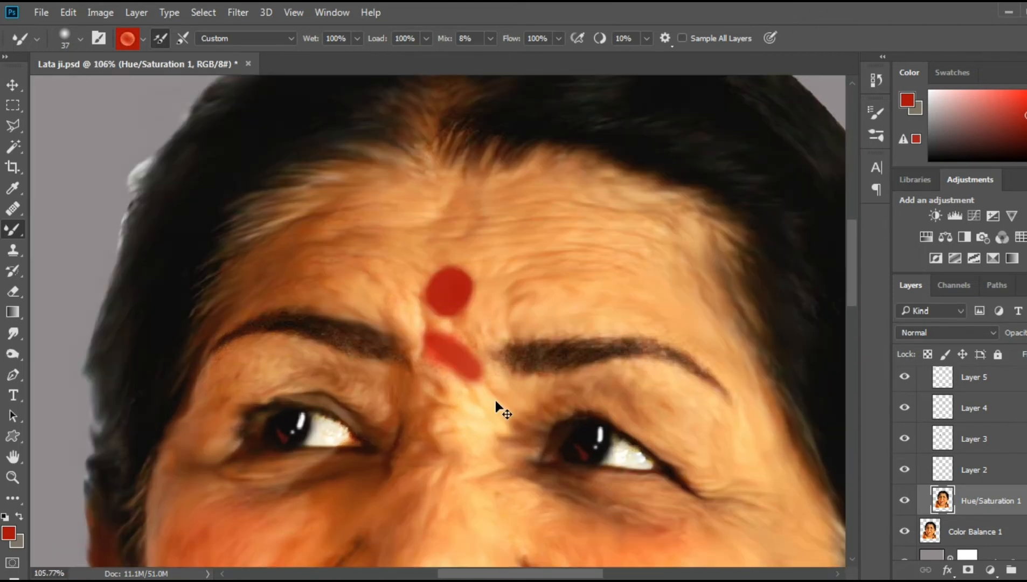
pyautogui.moveTo(433, 342); pyautogui.dragTo(469, 377)
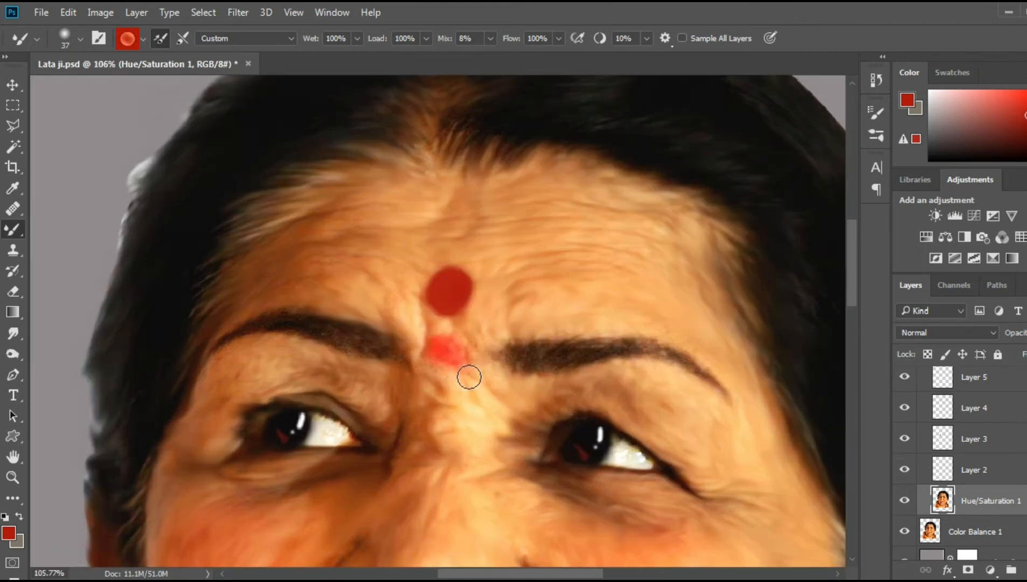
pyautogui.keyDown('alt'); pyautogui.click(440, 350); pyautogui.keyUp('alt')
pyautogui.moveTo(433, 343); pyautogui.dragTo(462, 363)
pyautogui.scroll(-4, 483, 344)
pyautogui.scroll(-3, 483, 344)
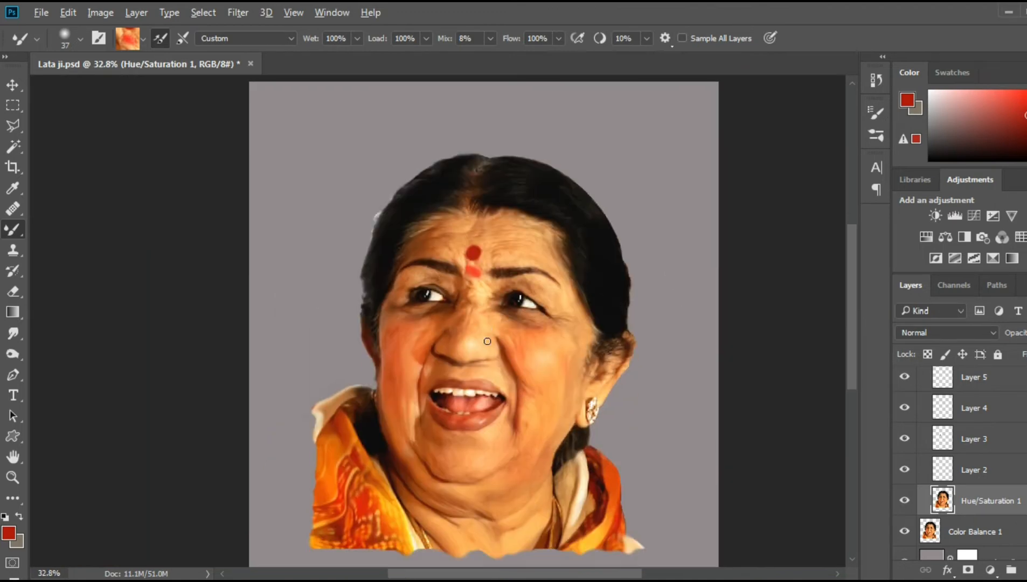
pyautogui.scroll(4, 423, 356)
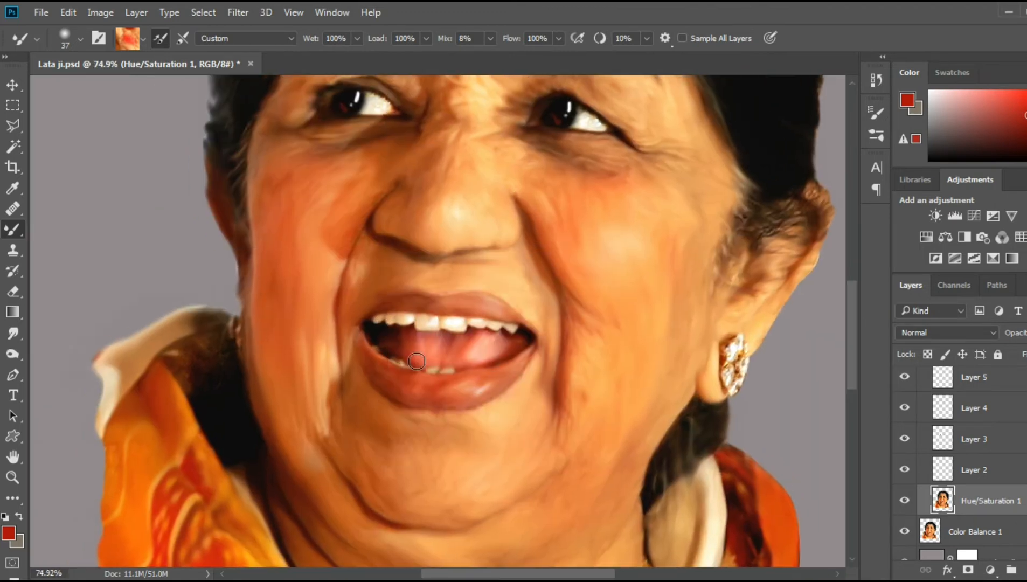
pyautogui.scroll(-4, 417, 361)
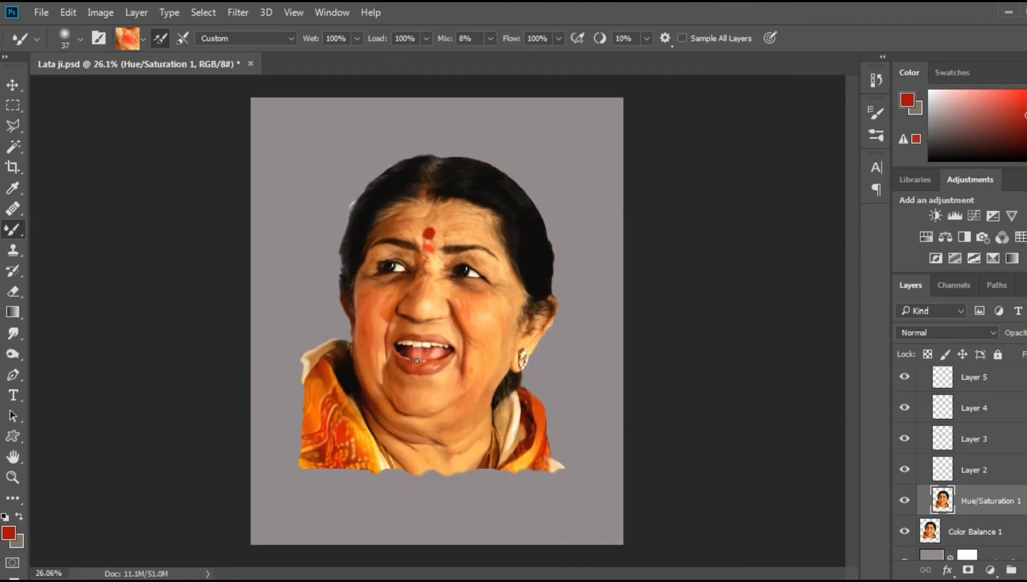
# Collapse Group 1 and add a Levels adjustment above it with the white input level set to 250.
pyautogui.scroll(2, 971, 425)
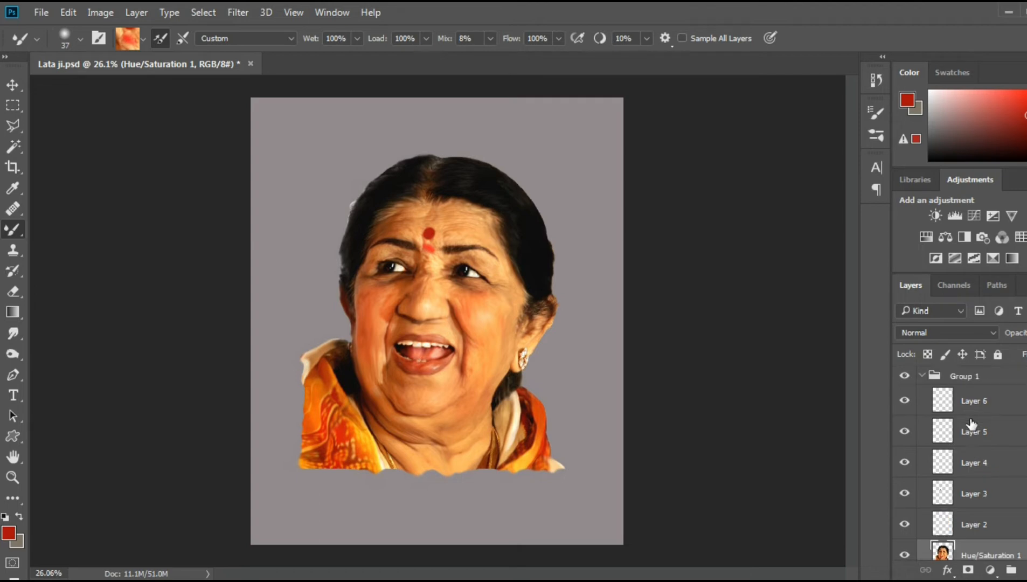
pyautogui.click(921, 376)
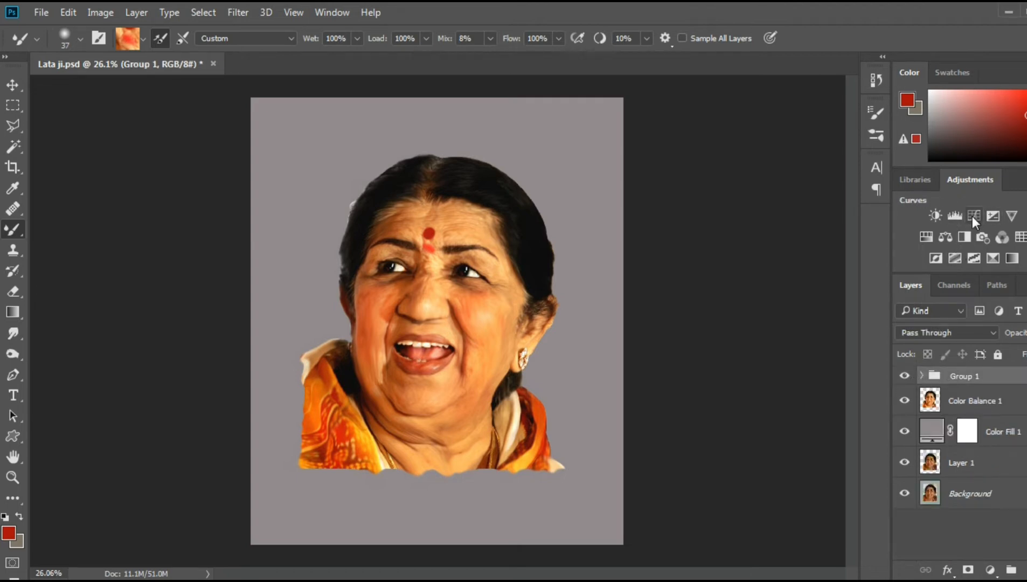
pyautogui.click(955, 216)
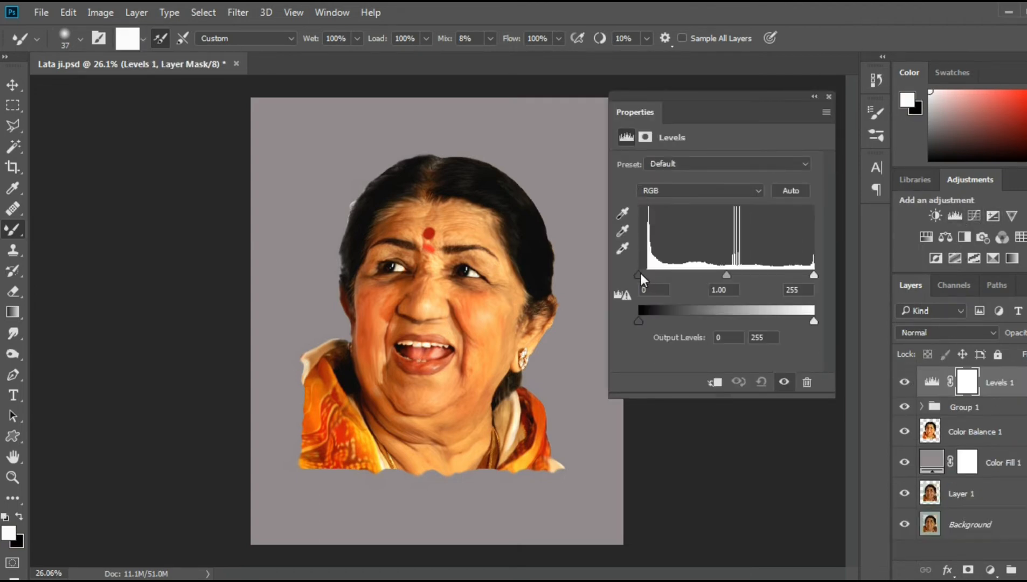
pyautogui.moveTo(640, 274); pyautogui.dragTo(657, 273)
pyautogui.moveTo(815, 274)
pyautogui.mouseDown()
pyautogui.moveTo(785, 281)
pyautogui.moveTo(811, 282)
pyautogui.mouseUp()
pyautogui.moveTo(660, 274); pyautogui.dragTo(622, 279)
pyautogui.moveTo(724, 273)
pyautogui.mouseDown()
pyautogui.moveTo(711, 274)
pyautogui.moveTo(727, 274)
pyautogui.mouseUp()
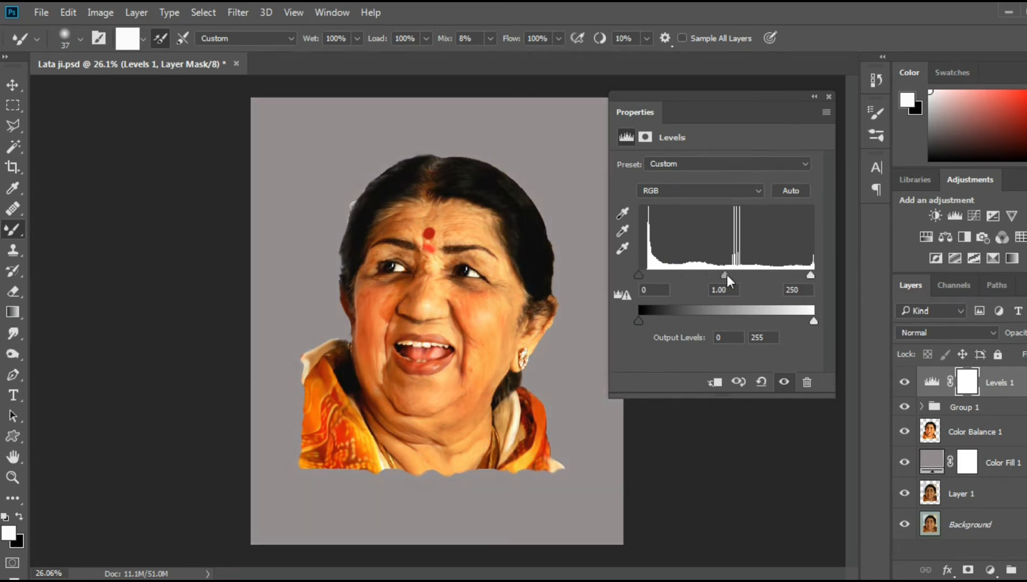
pyautogui.click(829, 97)
# Group the Levels 1, Group 1 and Color Balance 1 layers, and compare the painted portrait with the original photo by toggling layer visibility.
pyautogui.click(975, 414)
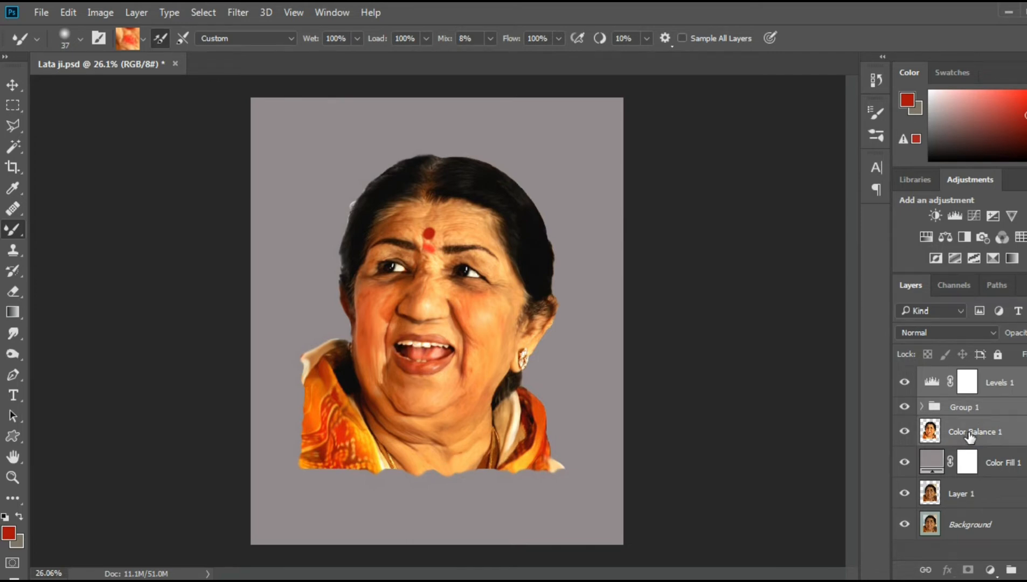
pyautogui.hotkey('ctrl', 'g')
pyautogui.click(906, 377)
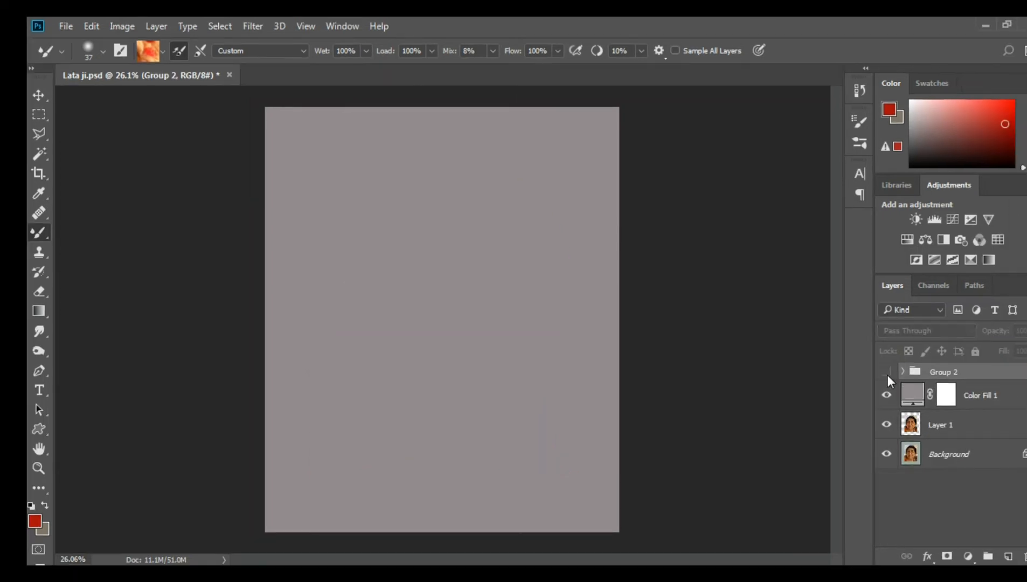
pyautogui.click(906, 377)
pyautogui.moveTo(886, 398); pyautogui.dragTo(889, 377)
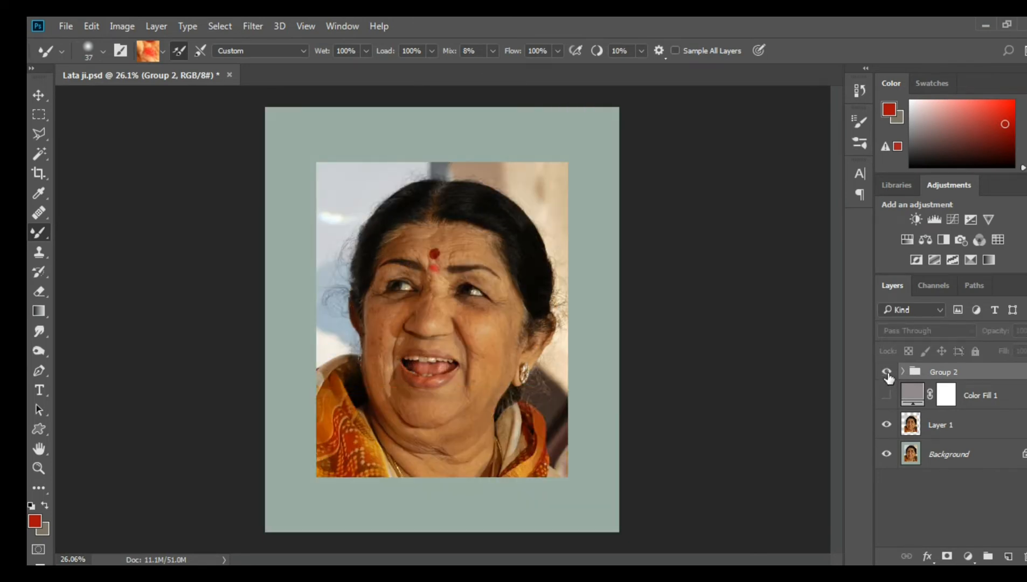
pyautogui.click(887, 373)
pyautogui.click(887, 396)
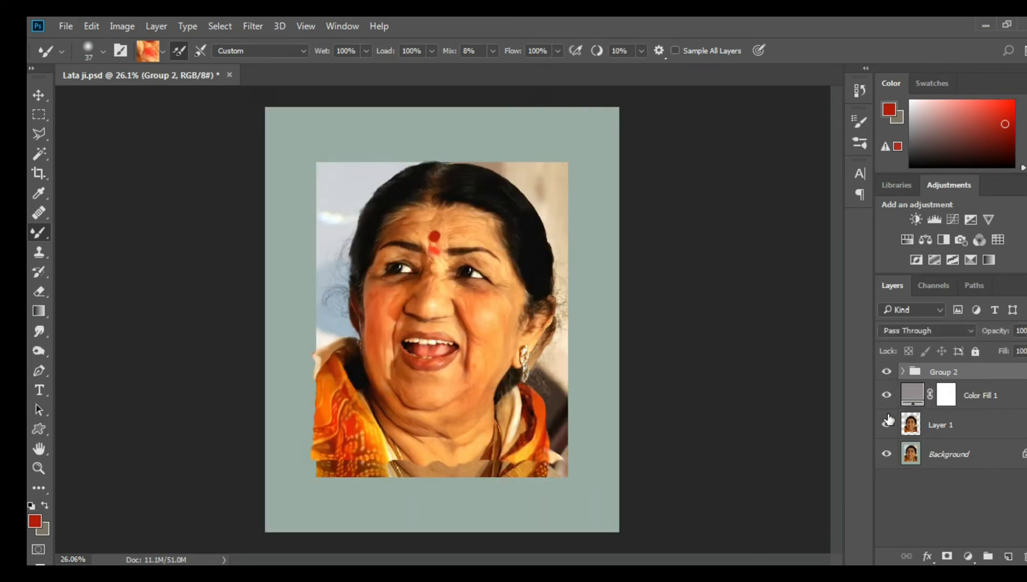
pyautogui.click(887, 425)
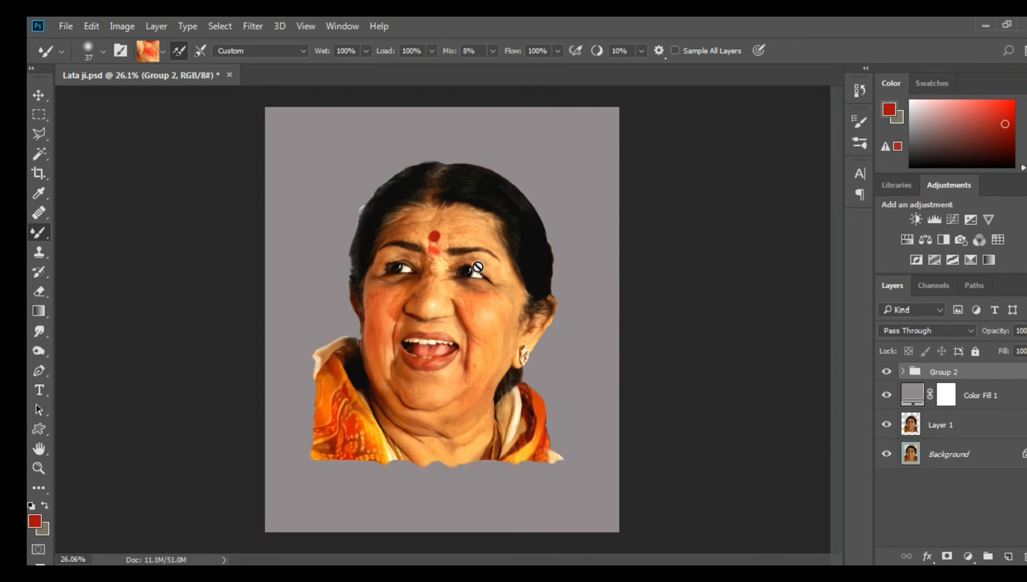
pyautogui.scroll(2, 478, 267)
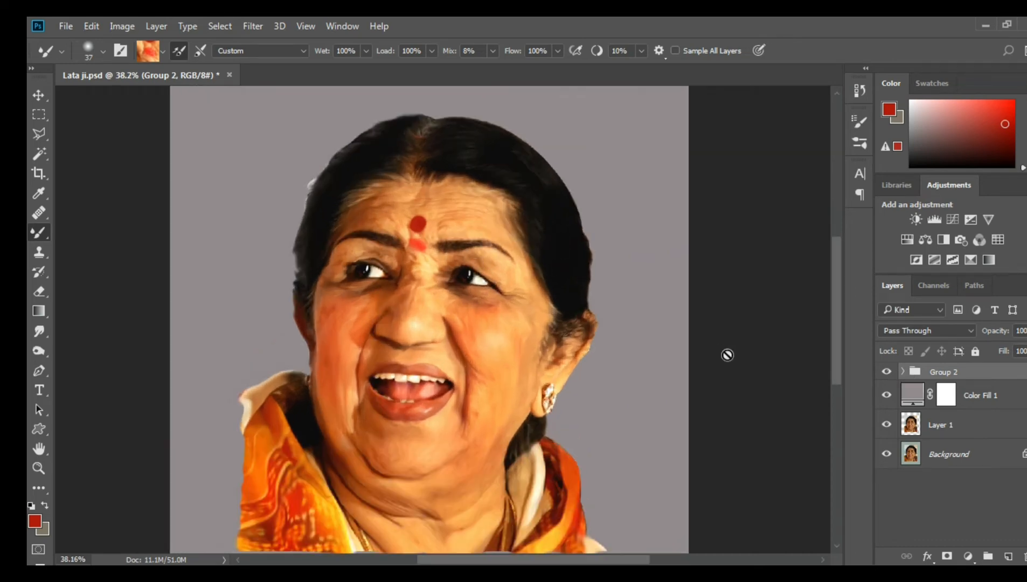
# Add a new layer above Color Fill 1 and enlarge the Brush tool's 25 px splatter tip to 551 px.
pyautogui.click(911, 394)
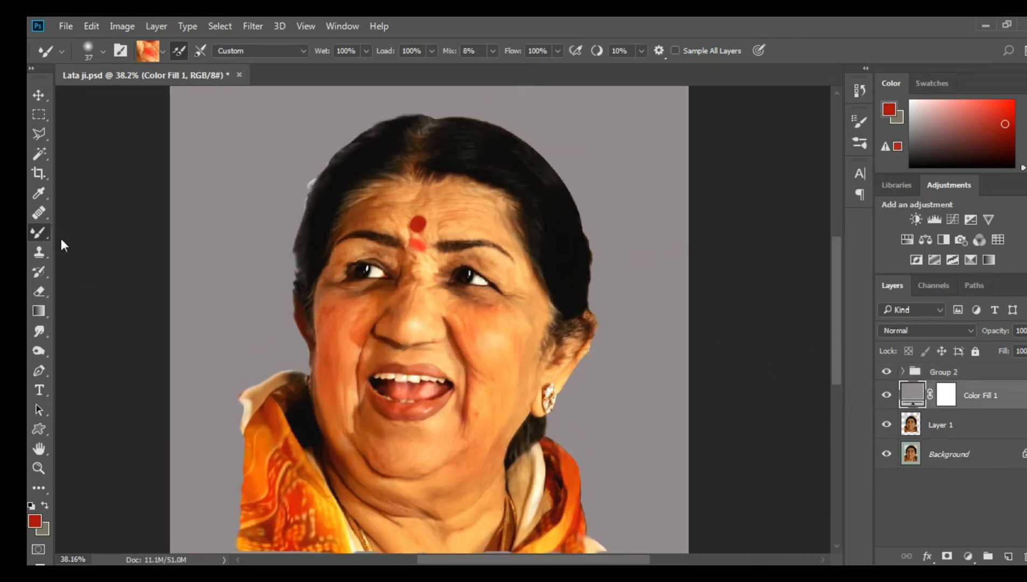
pyautogui.hotkey('shift', 'b')
pyautogui.rightClick(38, 236)
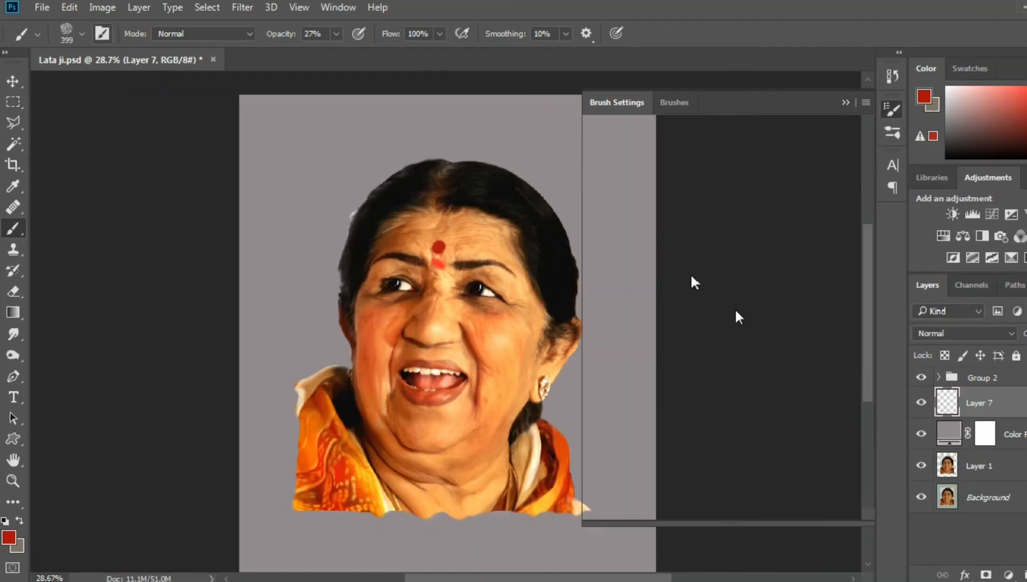
pyautogui.scroll(-2, 751, 452)
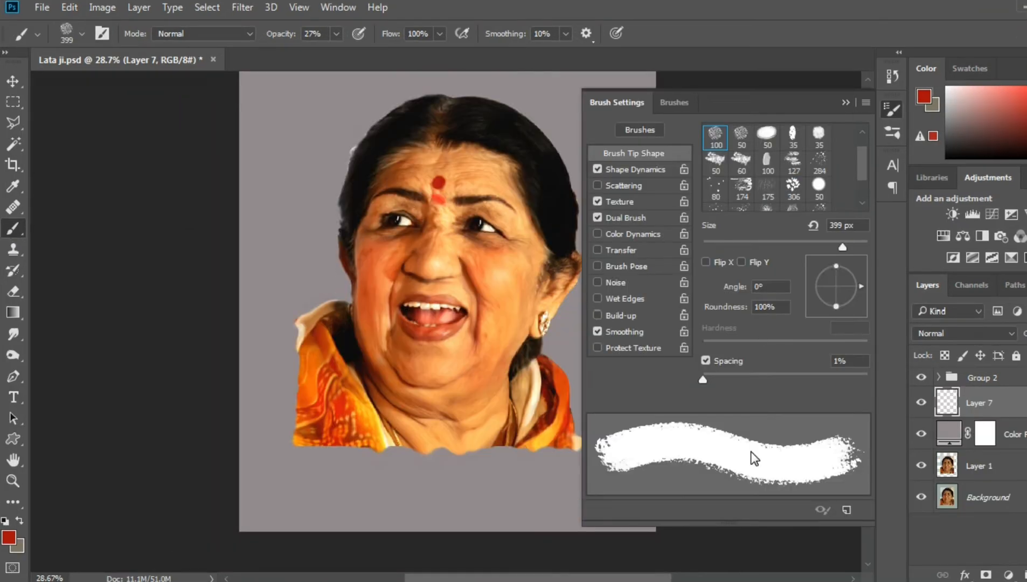
pyautogui.scroll(1, 755, 334)
pyautogui.moveTo(859, 174)
pyautogui.mouseDown()
pyautogui.moveTo(854, 209)
pyautogui.moveTo(861, 154)
pyautogui.mouseUp()
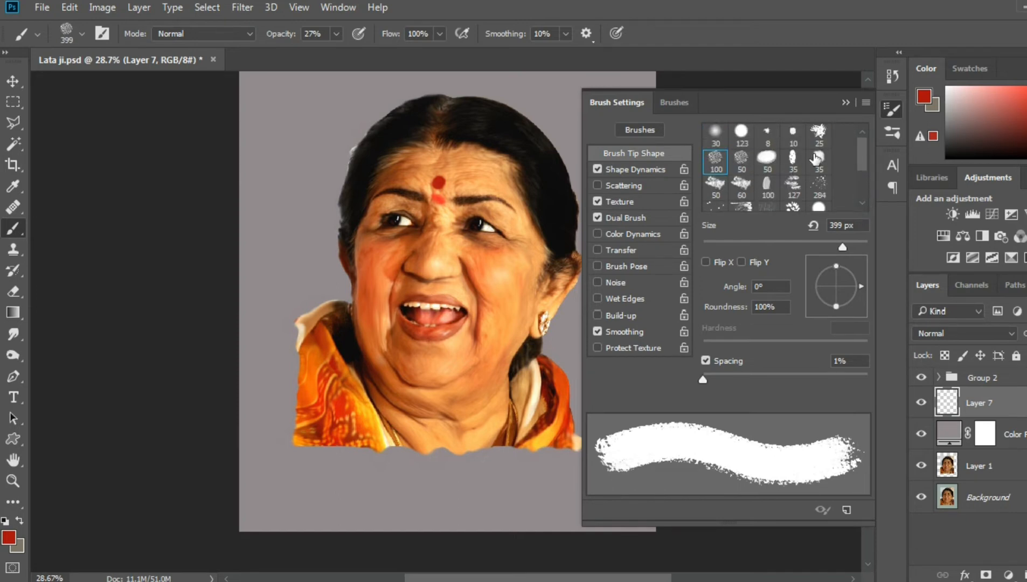
pyautogui.click(818, 133)
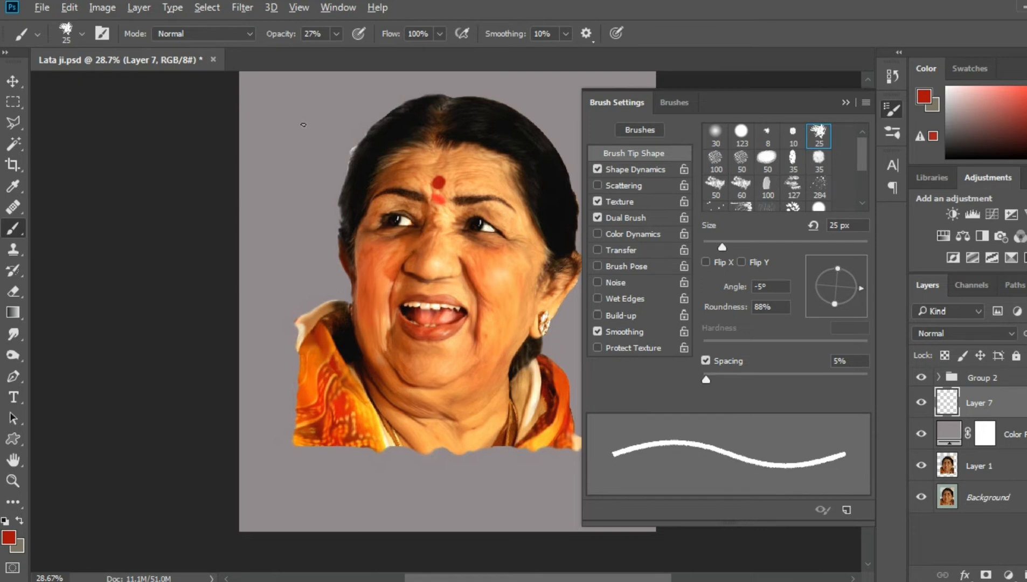
pyautogui.scroll(1, 304, 124)
pyautogui.moveTo(304, 125); pyautogui.dragTo(373, 139)
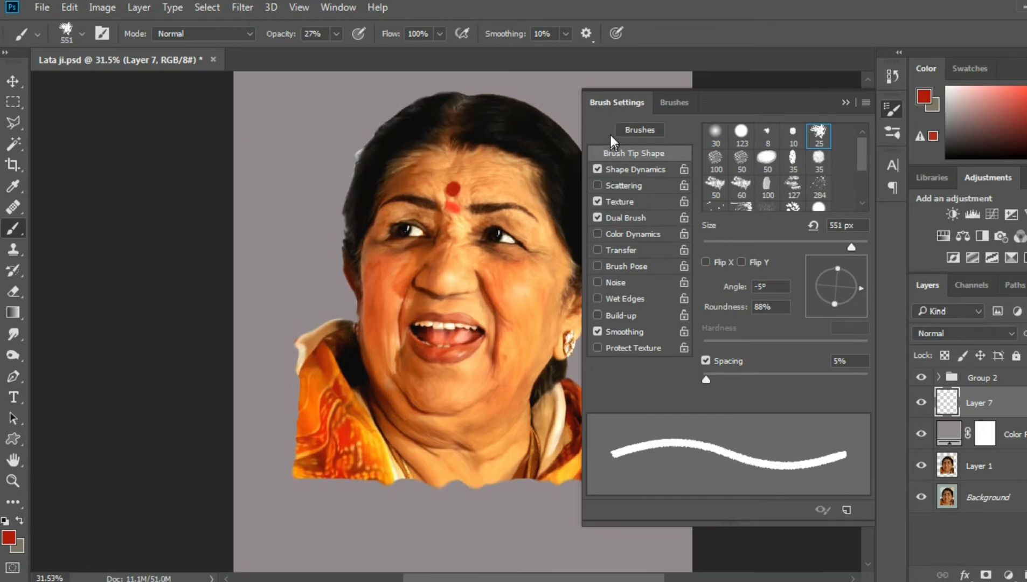
# Paint red splatters down the background on the left of the portrait, raising the brush opacity to 99%.
pyautogui.click(299, 142)
pyautogui.click(293, 242)
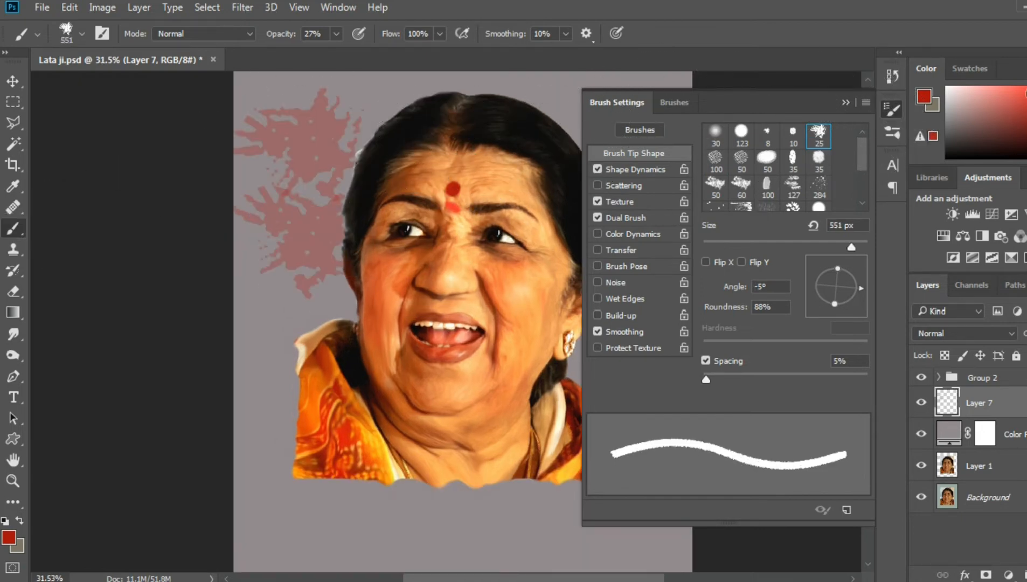
pyautogui.click(845, 103)
pyautogui.moveTo(377, 153); pyautogui.dragTo(376, 469)
pyautogui.click(302, 148)
pyautogui.click(300, 216)
pyautogui.click(286, 458)
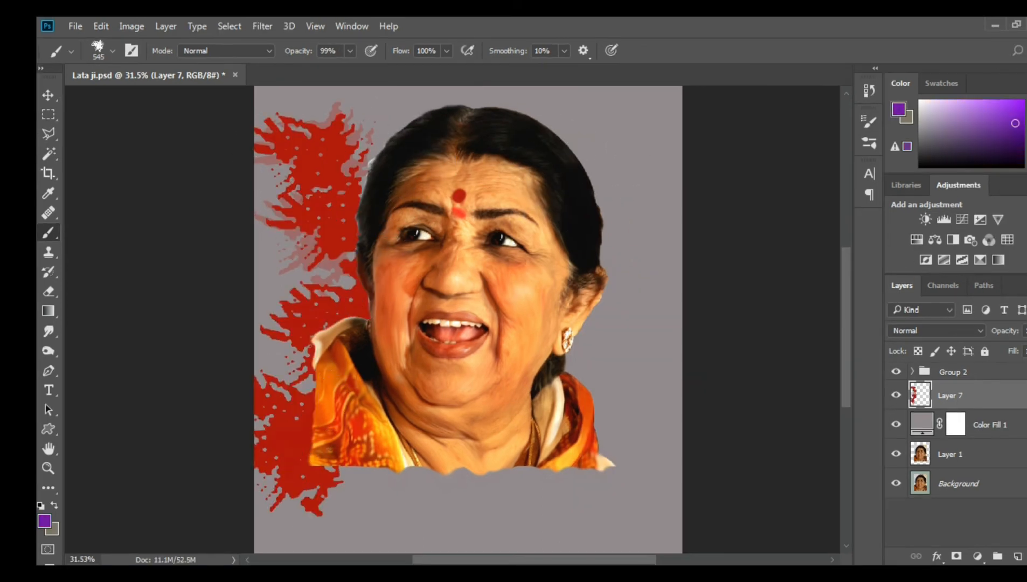
# Paint dark purple splatters along the bottom and right of the background, and add purple and red ones around the portrait.
pyautogui.moveTo(294, 507); pyautogui.dragTo(428, 512)
pyautogui.moveTo(582, 519); pyautogui.dragTo(628, 372)
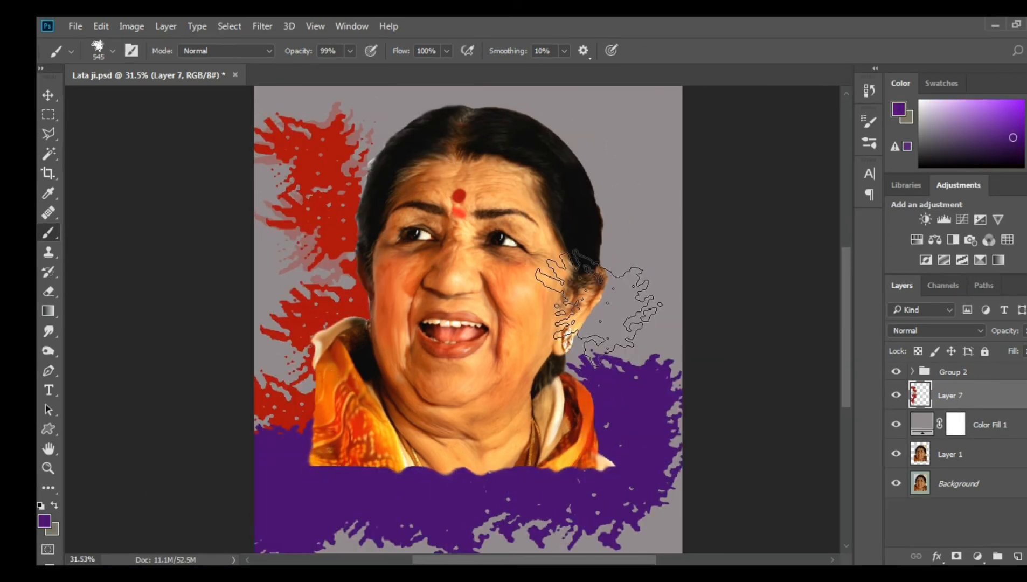
pyautogui.click(610, 307)
pyautogui.click(295, 324)
pyautogui.click(291, 409)
pyautogui.click(581, 457)
pyautogui.click(593, 242)
# Fill the rest of the background around the head with magenta, yellow and green splatters.
pyautogui.click(1009, 105)
pyautogui.click(639, 237)
pyautogui.click(357, 328)
pyautogui.click(291, 127)
pyautogui.click(583, 114)
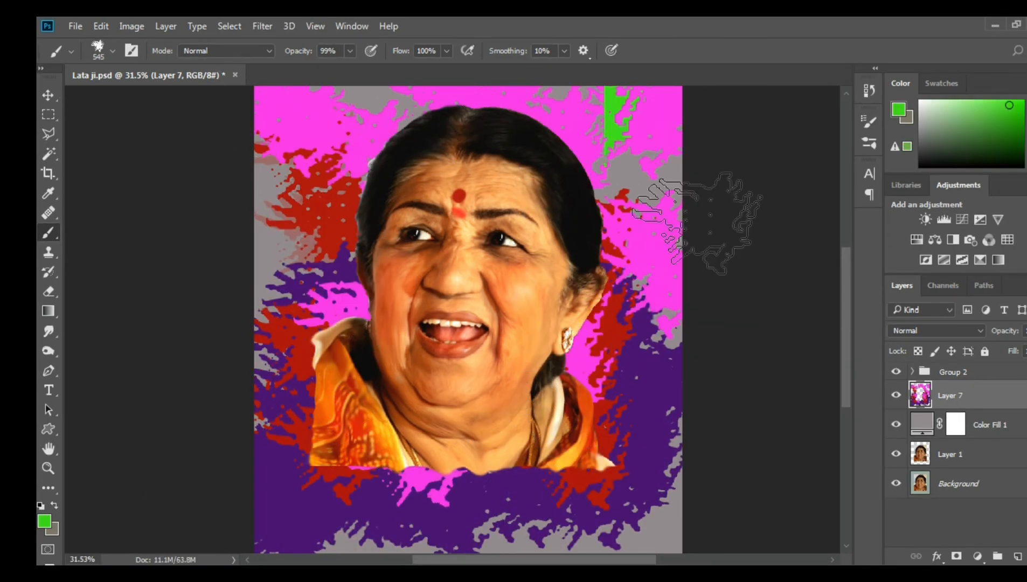
pyautogui.click(275, 123)
pyautogui.click(281, 237)
pyautogui.click(1010, 108)
pyautogui.click(708, 229)
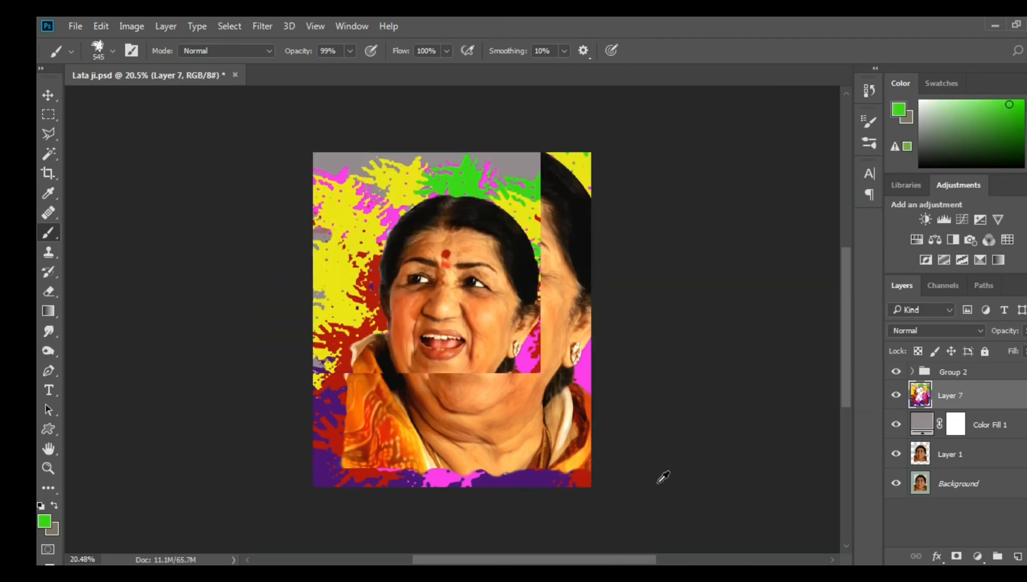
# Try to smudge the splatters left of the head with the Wet Blender 50 tip at 248 px and 10% strength.
pyautogui.moveTo(327, 169)
pyautogui.mouseDown()
pyautogui.moveTo(208, 388)
pyautogui.moveTo(224, 390)
pyautogui.moveTo(346, 246)
pyautogui.moveTo(346, 171)
pyautogui.moveTo(303, 66)
pyautogui.moveTo(278, 69)
pyautogui.moveTo(322, 263)
pyautogui.mouseUp()
pyautogui.hotkey('ctrl', 'z')
pyautogui.click(332, 50)
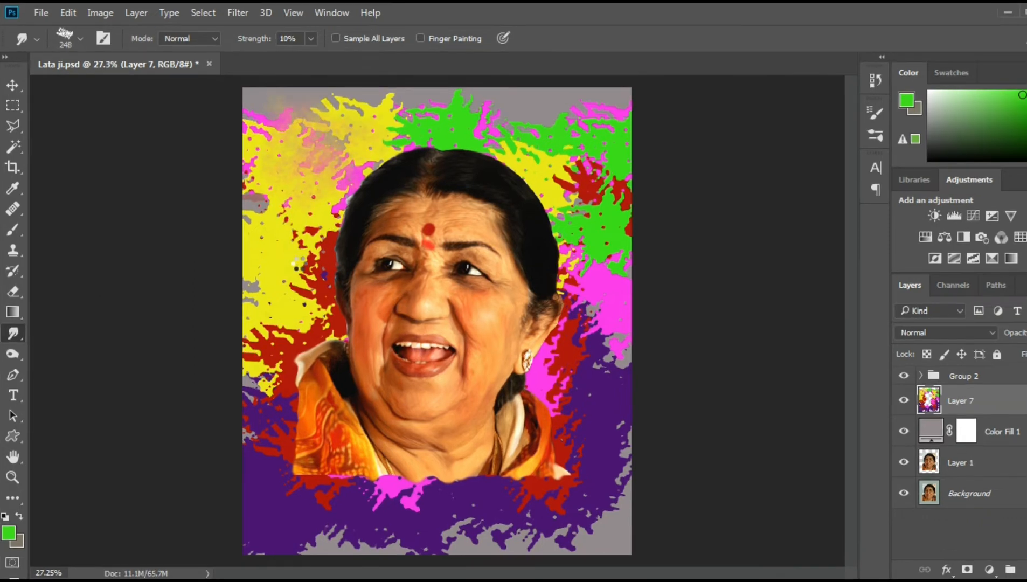
pyautogui.hotkey('ctrl', 'z')
pyautogui.moveTo(326, 132); pyautogui.dragTo(318, 214)
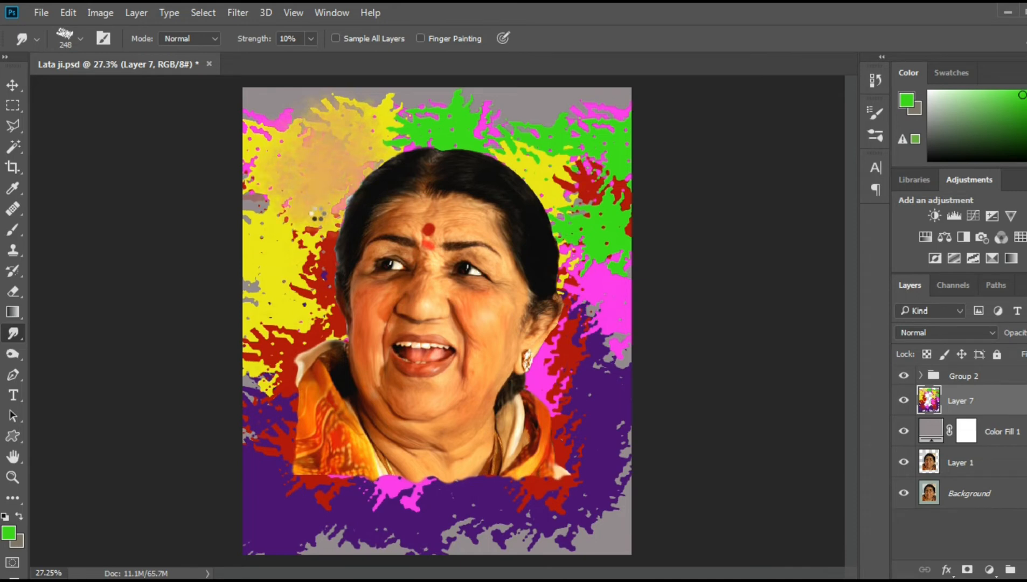
pyautogui.hotkey('ctrl', 'z')
pyautogui.moveTo(310, 283); pyautogui.dragTo(326, 174)
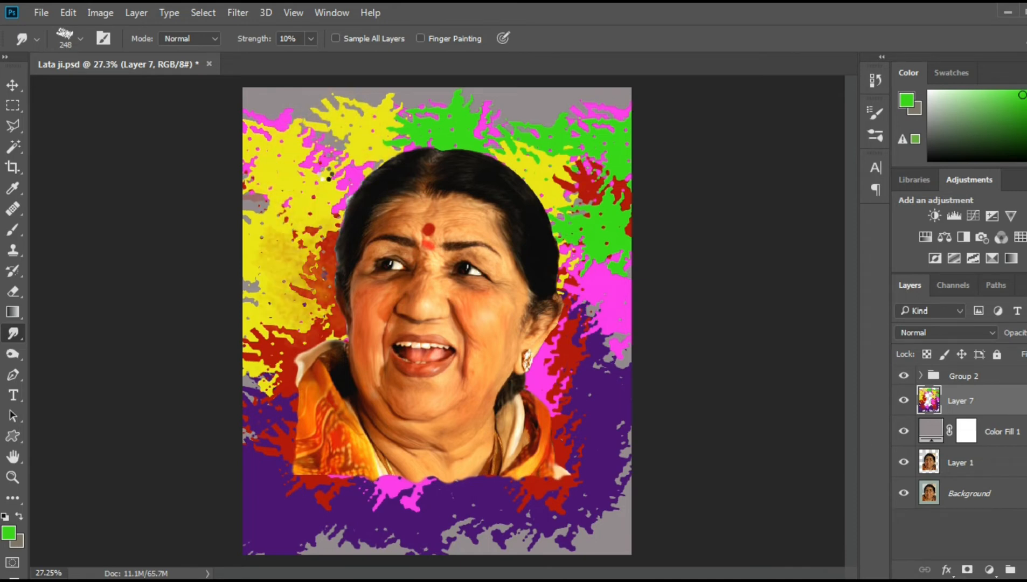
pyautogui.hotkey('ctrl', 'z')
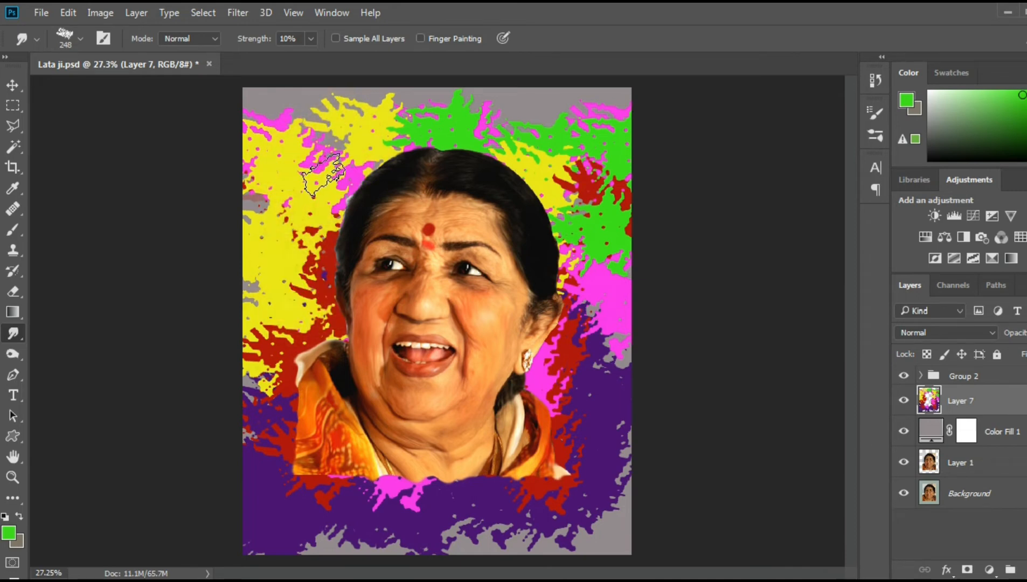
# Switch the Smudge tool to the Soft Round Pressure Size tip at 248 px and try it on the splatters beside the head.
pyautogui.rightClick(323, 173)
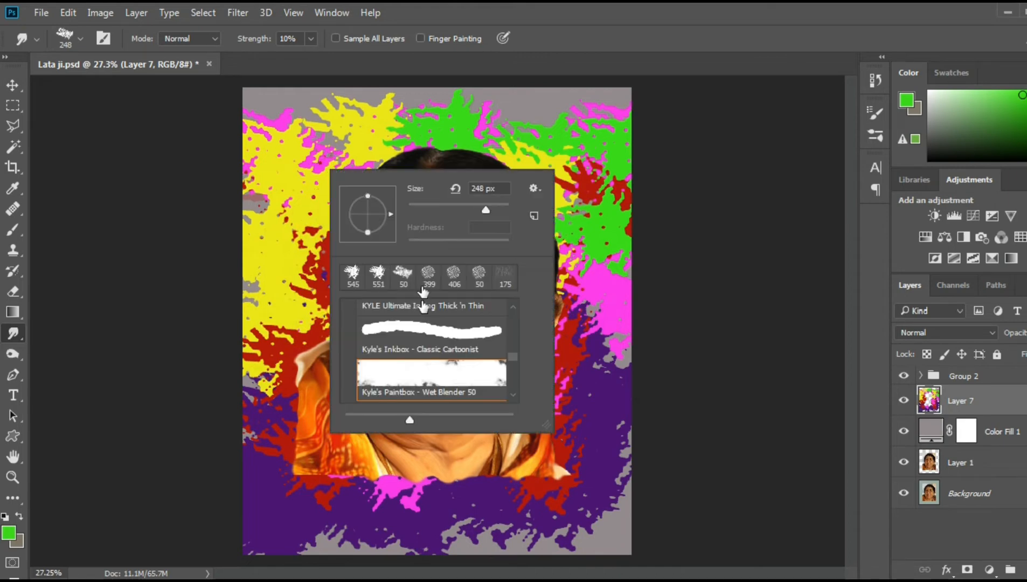
pyautogui.scroll(10, 424, 307)
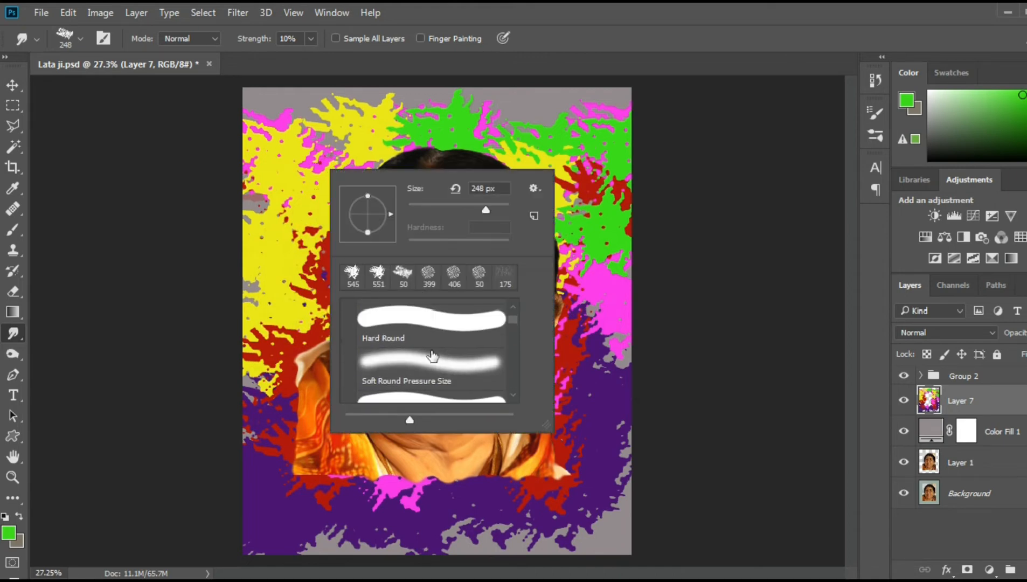
pyautogui.click(433, 357)
pyautogui.click(320, 164)
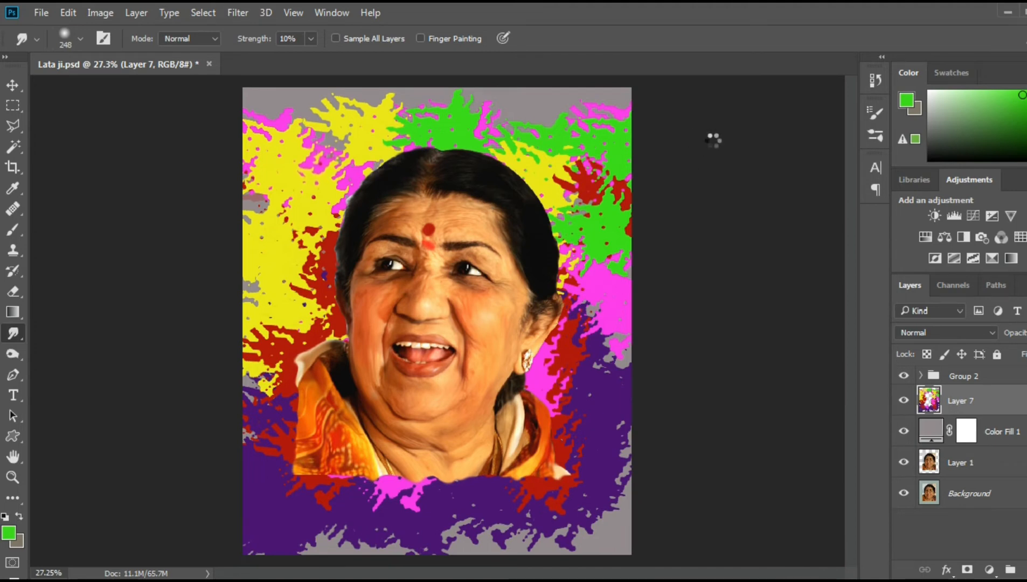
# Choose Kyle's Paintbox - Wet Blender 50 as the Smudge tool's tip, with its 90% strength.
pyautogui.rightClick(270, 186)
pyautogui.moveTo(462, 334)
pyautogui.mouseDown()
pyautogui.moveTo(460, 405)
pyautogui.moveTo(461, 396)
pyautogui.mouseUp()
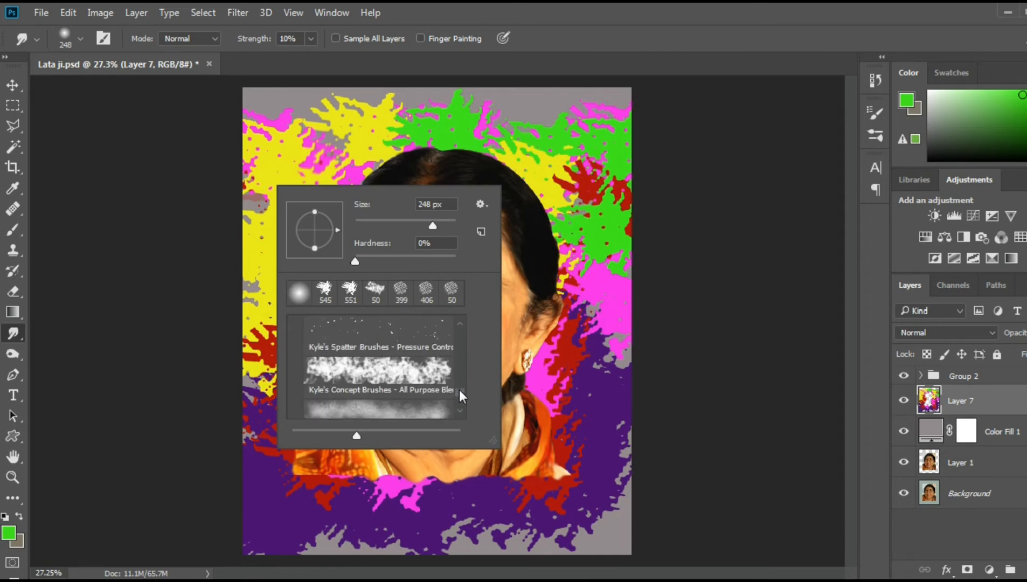
pyautogui.scroll(-1, 459, 392)
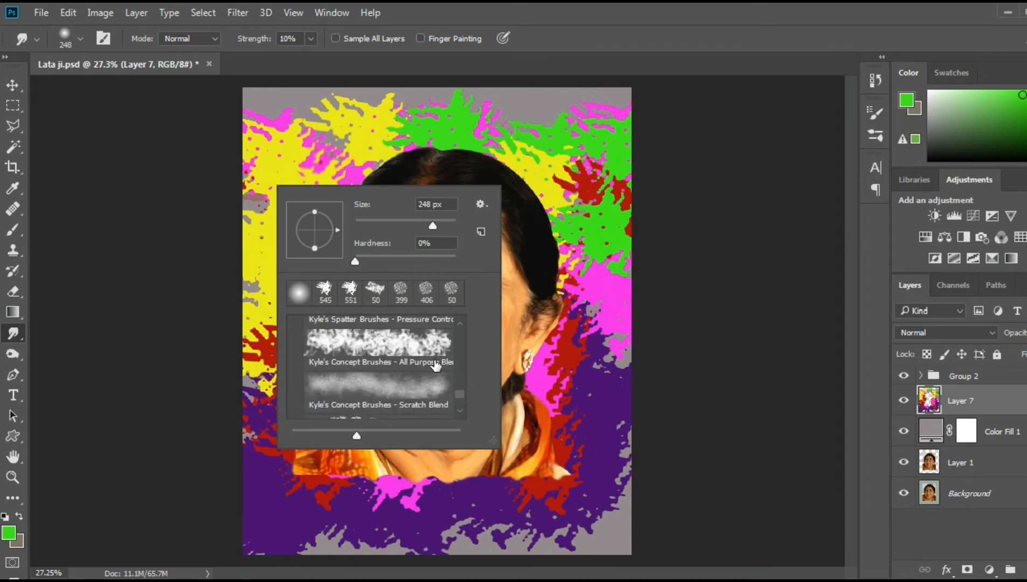
pyautogui.scroll(5, 436, 365)
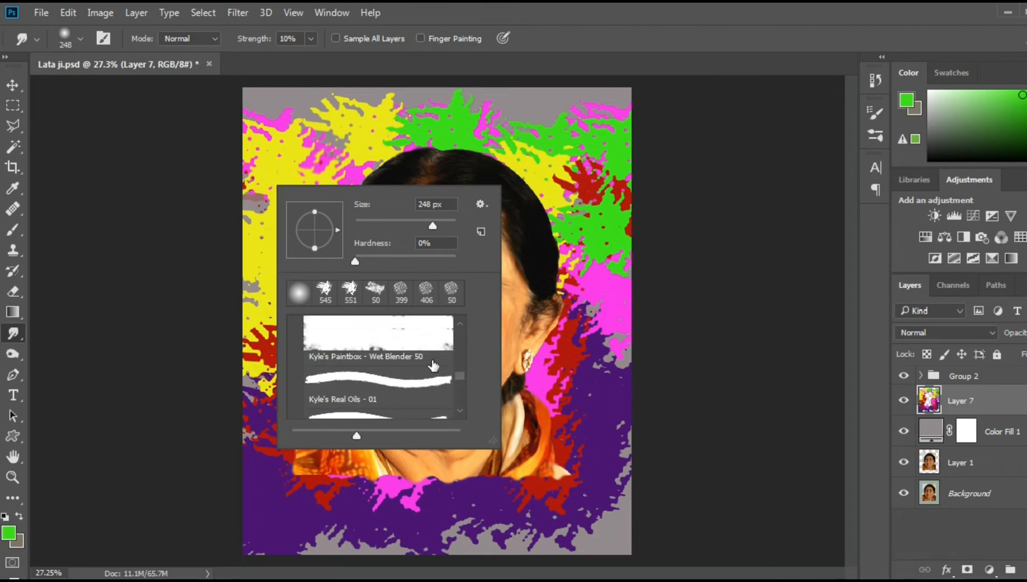
pyautogui.scroll(4, 434, 366)
pyautogui.scroll(-5, 426, 362)
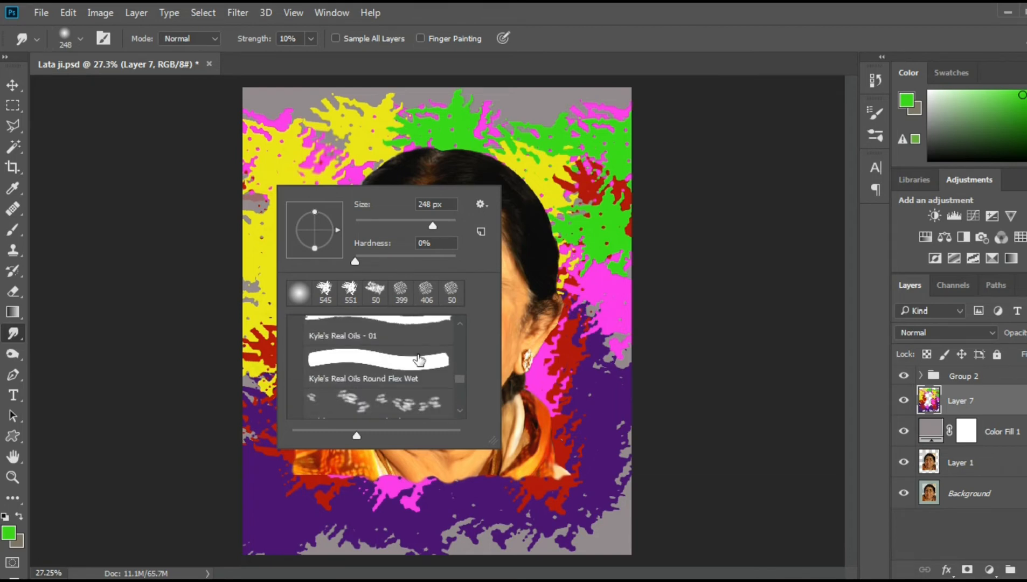
pyautogui.scroll(-3, 419, 360)
pyautogui.scroll(2, 416, 358)
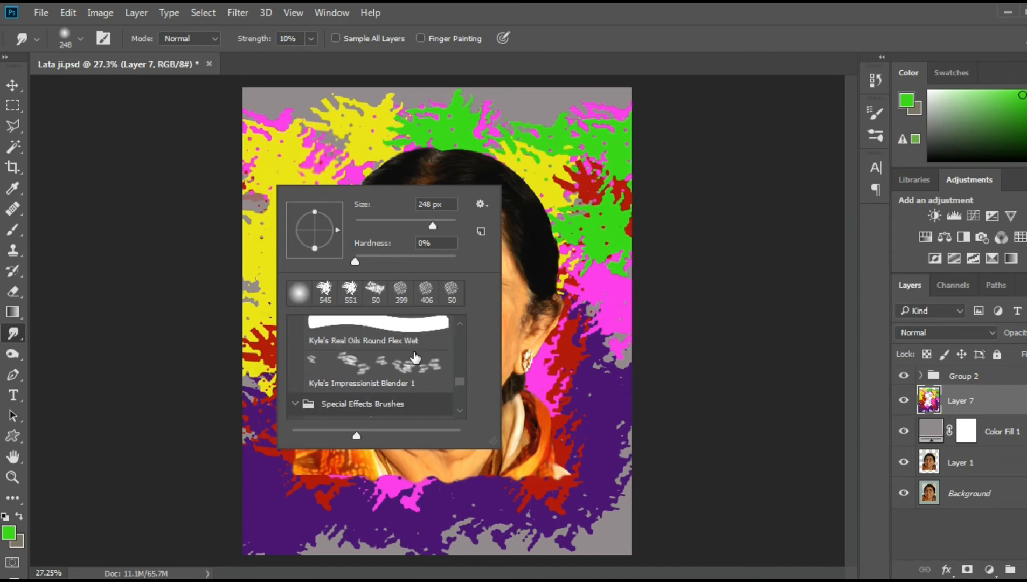
pyautogui.scroll(4, 415, 358)
pyautogui.click(400, 369)
pyautogui.click(310, 148)
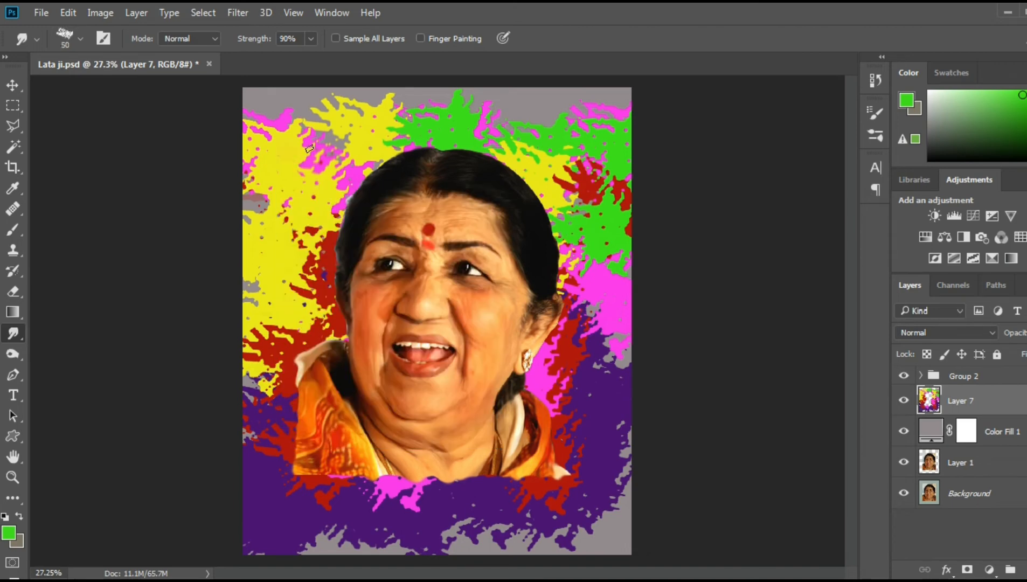
# Smudge the green, magenta and purple splatters down the right side and along the bottom with the tip at 197 px.
pyautogui.moveTo(571, 195); pyautogui.dragTo(603, 196)
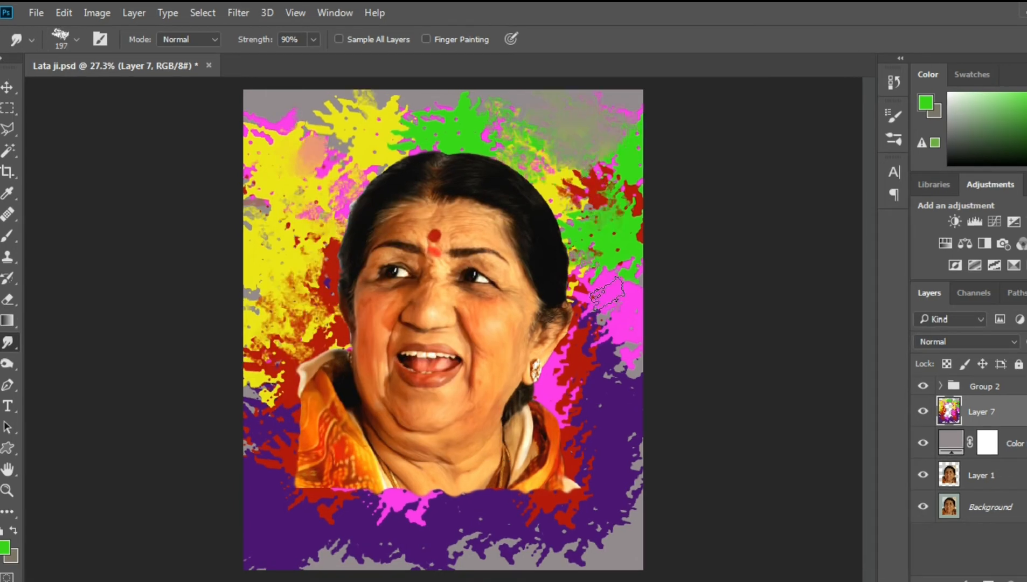
pyautogui.moveTo(604, 259); pyautogui.dragTo(603, 328)
pyautogui.moveTo(579, 388); pyautogui.dragTo(604, 431)
pyautogui.moveTo(555, 512); pyautogui.dragTo(604, 531)
pyautogui.moveTo(397, 504); pyautogui.dragTo(353, 509)
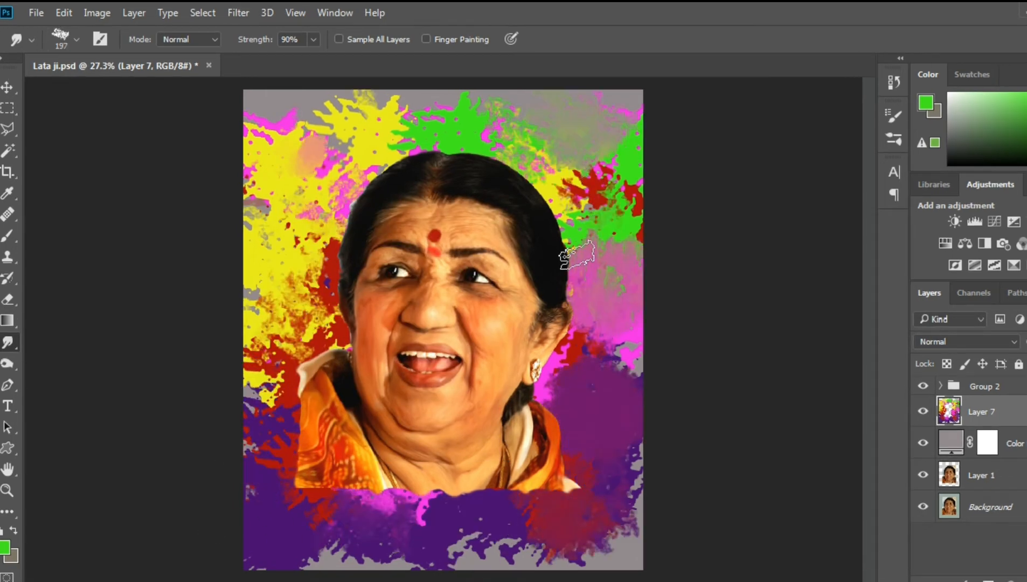
# Blend the green and yellow splatters above the head and the yellow and red ones beside the left shoulder.
pyautogui.moveTo(426, 107); pyautogui.dragTo(501, 129)
pyautogui.moveTo(315, 148); pyautogui.dragTo(307, 167)
pyautogui.moveTo(587, 275); pyautogui.dragTo(614, 334)
pyautogui.moveTo(269, 340); pyautogui.dragTo(275, 399)
pyautogui.moveTo(267, 120); pyautogui.dragTo(286, 117)
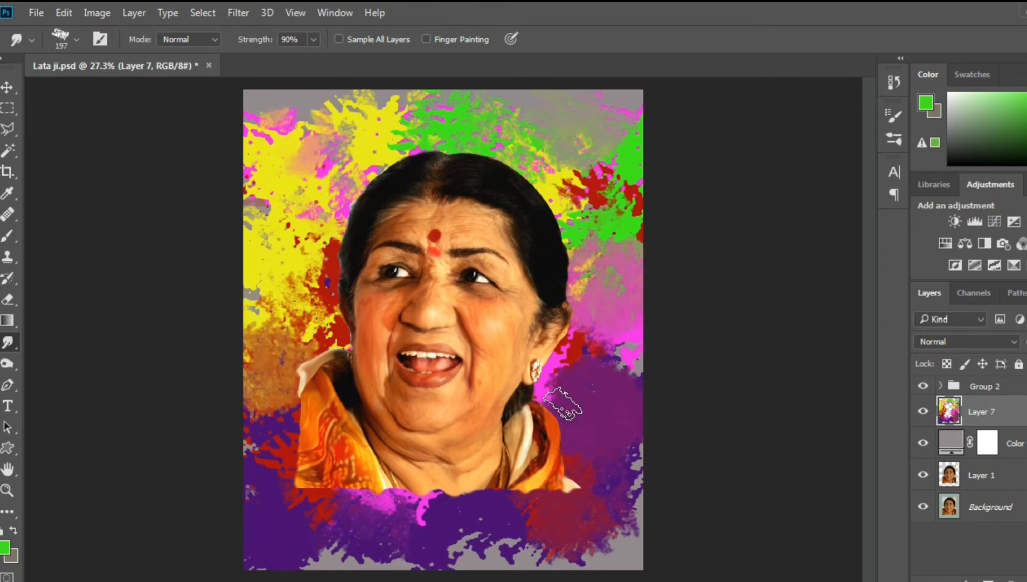
pyautogui.moveTo(414, 119); pyautogui.dragTo(503, 147)
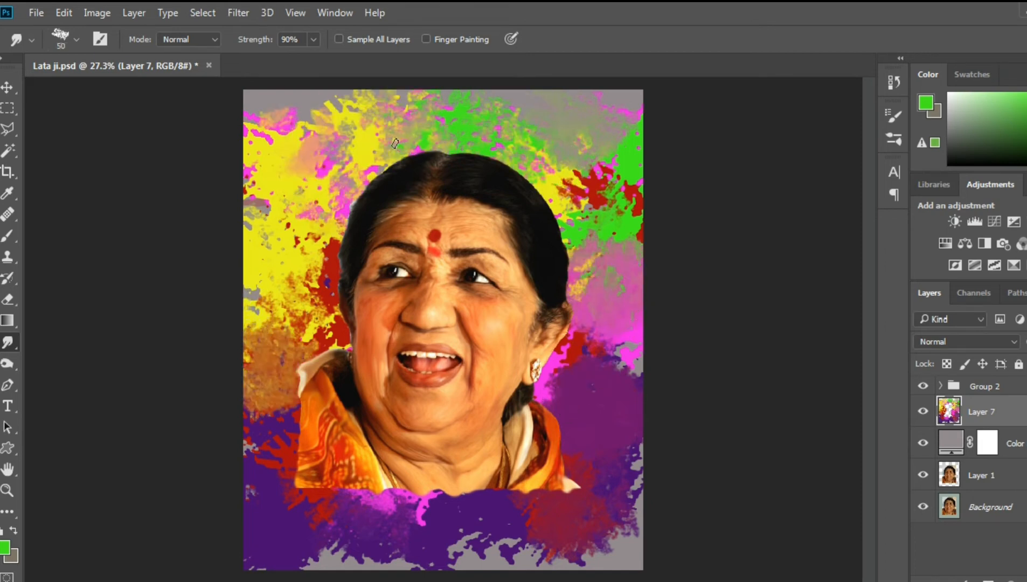
pyautogui.moveTo(402, 126); pyautogui.dragTo(356, 110)
pyautogui.moveTo(512, 162)
pyautogui.mouseDown()
pyautogui.moveTo(590, 221)
pyautogui.moveTo(585, 197)
pyautogui.mouseUp()
pyautogui.hotkey('ctrl', 'alt', 'z')
pyautogui.hotkey('ctrl', 'alt', 'z')
# Enlarge the smudge tip to 366 px and blend the splatters in the upper right, upper left and lower left background.
pyautogui.moveTo(604, 135); pyautogui.dragTo(606, 259)
pyautogui.moveTo(345, 121); pyautogui.dragTo(281, 194)
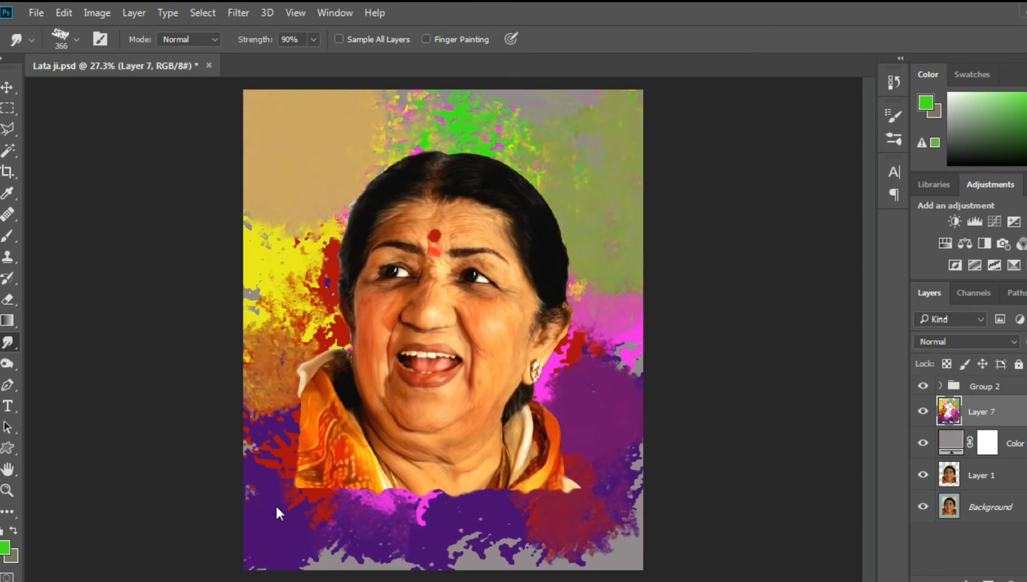
pyautogui.moveTo(279, 514); pyautogui.dragTo(345, 517)
pyautogui.moveTo(275, 372)
pyautogui.mouseDown()
pyautogui.moveTo(296, 238)
pyautogui.moveTo(314, 219)
pyautogui.moveTo(305, 207)
pyautogui.moveTo(283, 314)
pyautogui.moveTo(318, 130)
pyautogui.moveTo(517, 129)
pyautogui.moveTo(593, 291)
pyautogui.moveTo(566, 429)
pyautogui.moveTo(587, 350)
pyautogui.moveTo(502, 485)
pyautogui.moveTo(388, 520)
pyautogui.mouseUp()
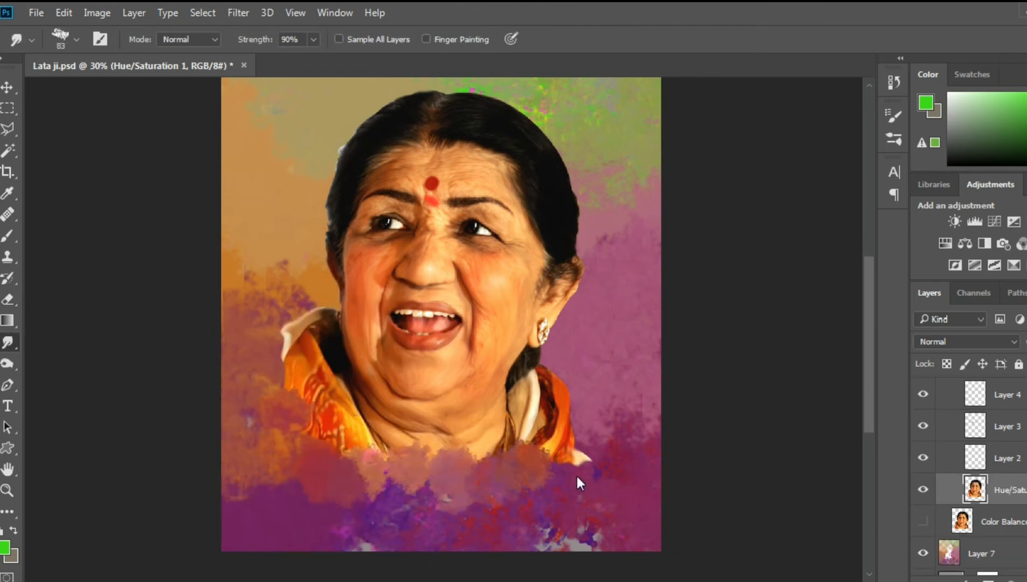
# Smudge the collar and lower garment edges on the Hue/Saturation 1 portrait layer with the tip at 143 px.
pyautogui.moveTo(590, 465); pyautogui.dragTo(567, 449)
pyautogui.moveTo(284, 353); pyautogui.dragTo(302, 327)
pyautogui.scroll(1, 289, 498)
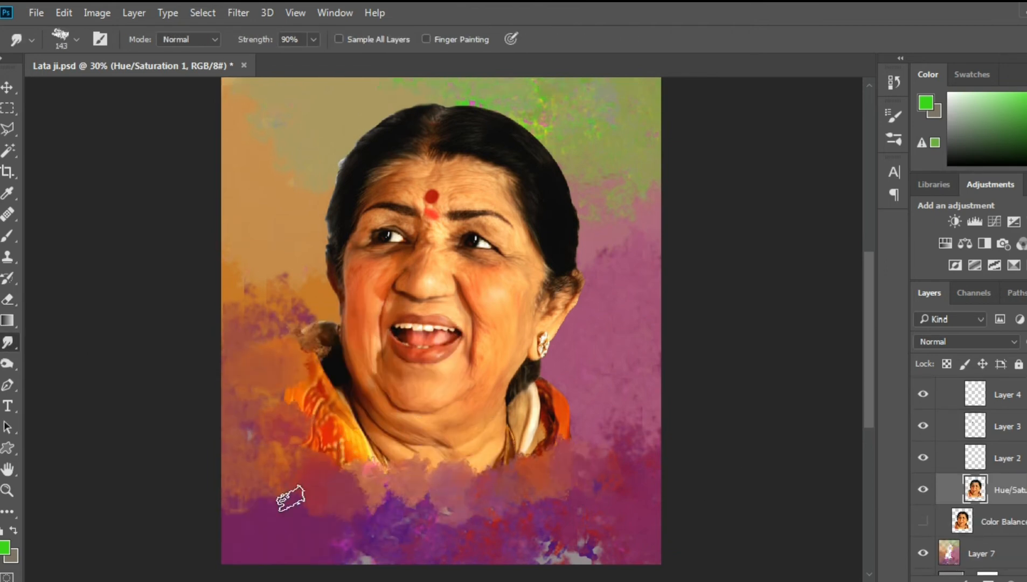
pyautogui.scroll(2, 596, 419)
pyautogui.scroll(-2, 596, 419)
pyautogui.moveTo(588, 473); pyautogui.dragTo(564, 451)
pyautogui.scroll(3, 561, 358)
pyautogui.scroll(5, 297, 214)
pyautogui.press('e')
pyautogui.moveTo(225, 181); pyautogui.dragTo(167, 190)
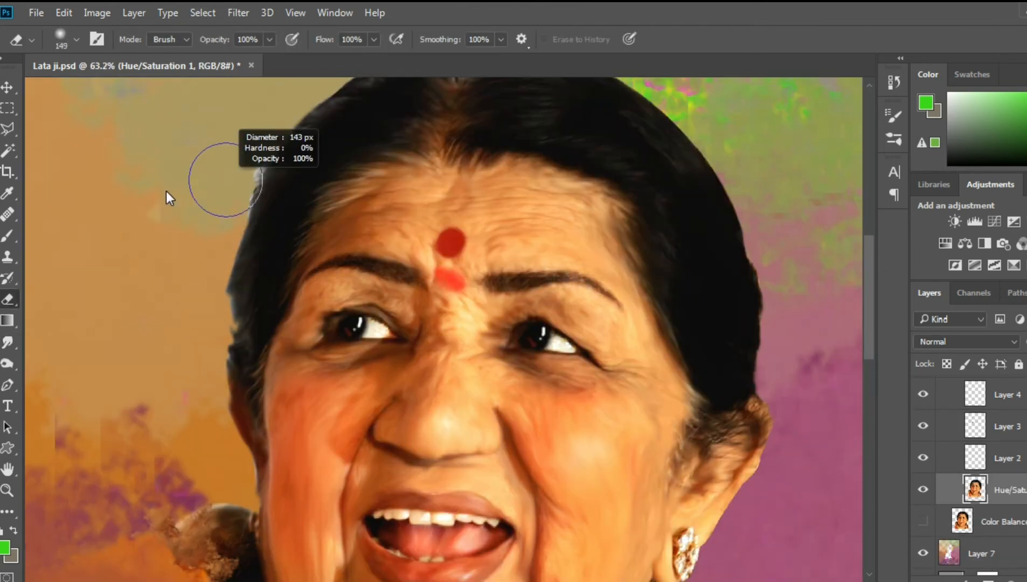
pyautogui.scroll(-10, 297, 215)
# Set up a soft 1356 px yellow brush at 99% opacity and test a dab beside the head.
pyautogui.press('b')
pyautogui.rightClick(289, 254)
pyautogui.click(306, 190)
pyautogui.hotkey('ctrl', 'z')
# Paint a large soft yellow glow behind the head on a new layer beneath the portrait, and add another layer above it.
pyautogui.scroll(4, 1021, 397)
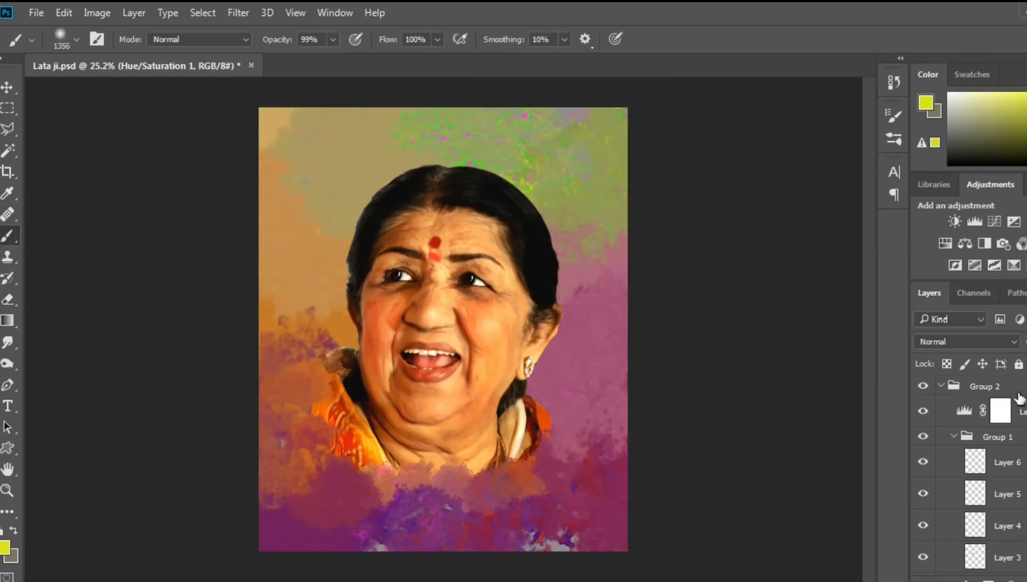
pyautogui.click(1021, 407)
pyautogui.hotkey('ctrl', 'shift', 'alt', 'n')
pyautogui.click(414, 284)
pyautogui.hotkey('ctrl', 'z')
pyautogui.moveTo(968, 412); pyautogui.dragTo(968, 577)
pyautogui.click(426, 231)
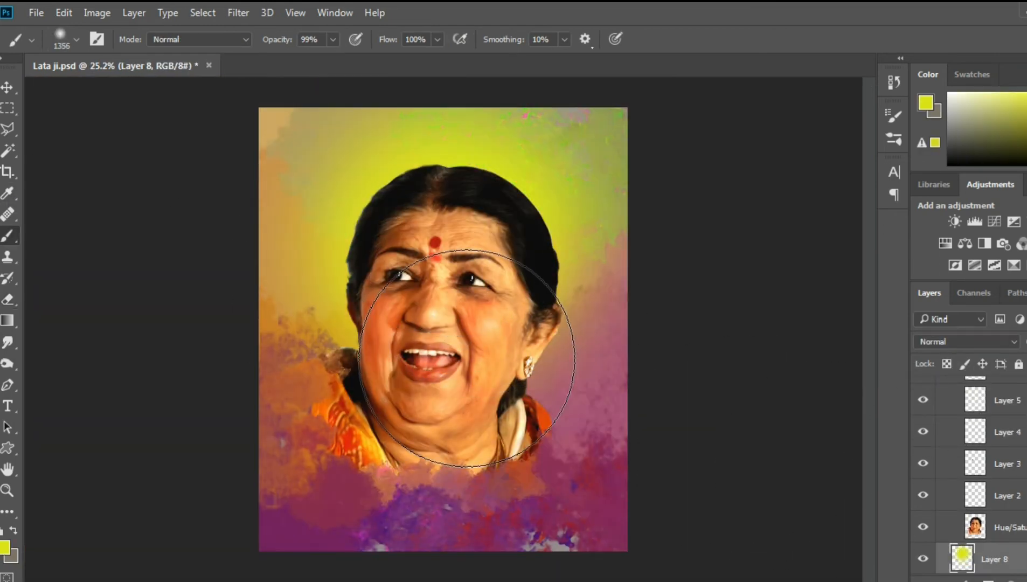
pyautogui.scroll(1, 479, 241)
pyautogui.hotkey('ctrl', 'shift', 'alt', 'n')
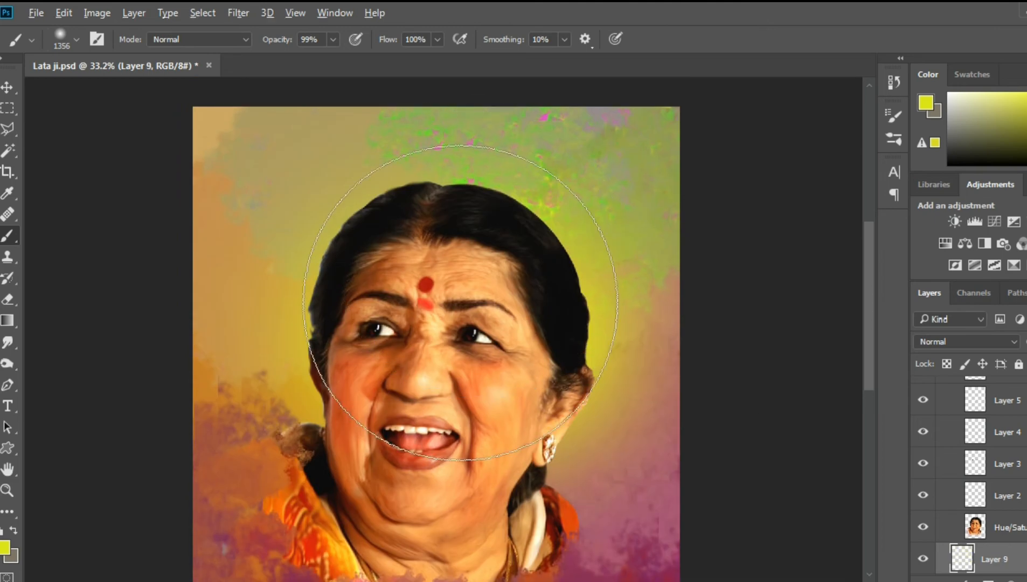
pyautogui.scroll(1, 479, 241)
pyautogui.click(975, 527)
pyautogui.click(5, 547)
pyautogui.click(883, 149)
pyautogui.click(1016, 136)
pyautogui.scroll(5, 366, 243)
pyautogui.moveTo(330, 213)
pyautogui.mouseDown()
pyautogui.moveTo(393, 210)
pyautogui.moveTo(305, 267)
pyautogui.mouseUp()
pyautogui.hotkey('ctrl', 'alt', 'z')
pyautogui.hotkey('ctrl', 'alt', 'z')
# Add a new layer at the top of Group 2 and set its blend mode to Soft Light after trying Color.
pyautogui.scroll(5, 976, 458)
pyautogui.click(985, 387)
pyautogui.hotkey('ctrl', 'shift', 'alt', 'n')
pyautogui.click(966, 344)
pyautogui.click(938, 171)
pyautogui.click(959, 342)
pyautogui.click(925, 319)
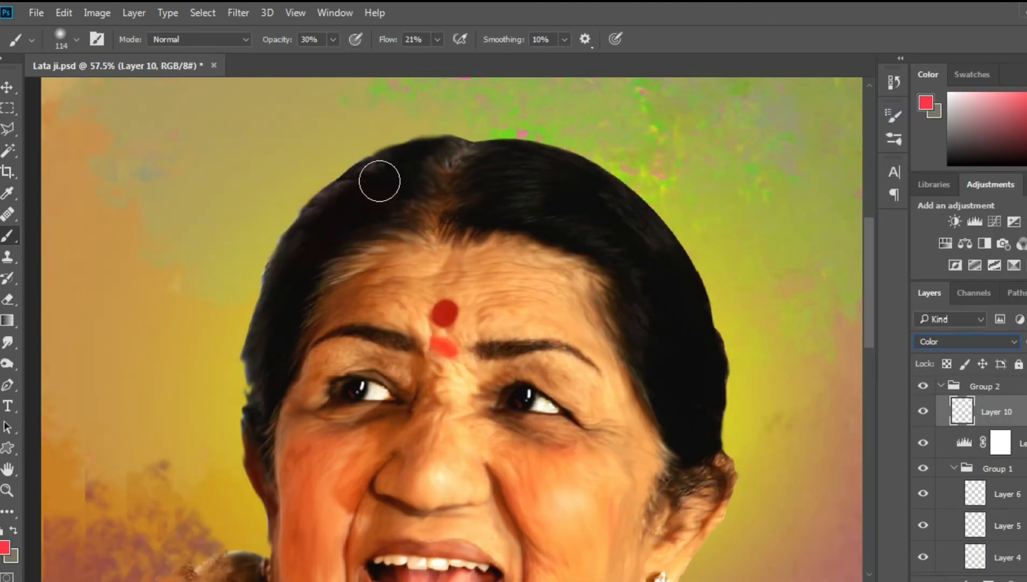
pyautogui.click(960, 343)
pyautogui.click(928, 122)
pyautogui.click(954, 344)
pyautogui.click(933, 181)
# Pick a blue foreground colour for tinting the hair with the 114 px brush at 30% opacity, and sample a skin tone.
pyautogui.click(5, 547)
pyautogui.click(1016, 136)
pyautogui.scroll(-2, 643, 190)
pyautogui.scroll(2, 259, 351)
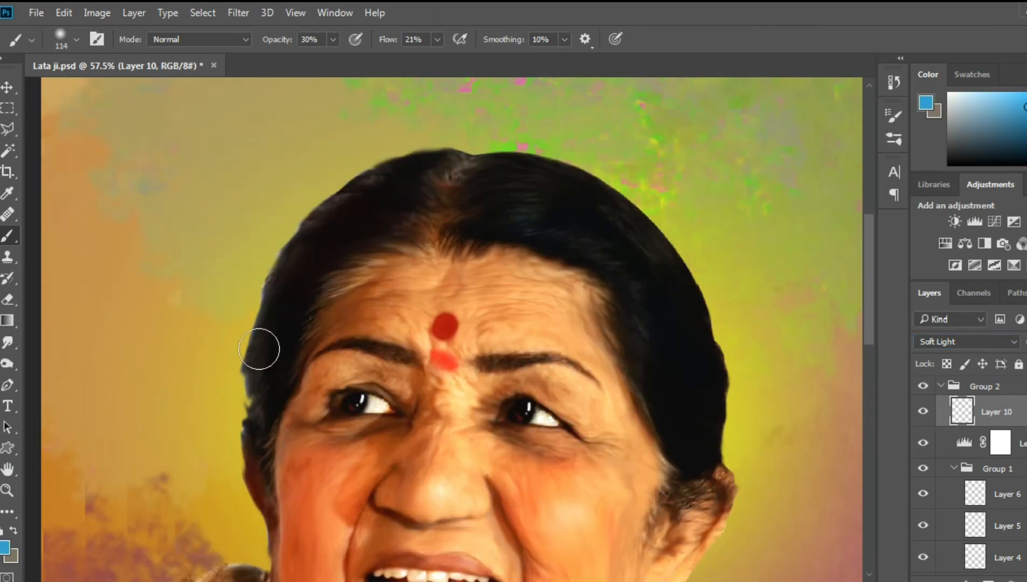
pyautogui.keyDown('alt'); pyautogui.click(351, 377); pyautogui.keyUp('alt')
pyautogui.scroll(-3, 552, 281)
# Add a new layer above the tint layer and set the foreground colour to light grey.
pyautogui.hotkey('ctrl', 'shift', 'alt', 'n')
pyautogui.click(4, 548)
pyautogui.click(661, 213)
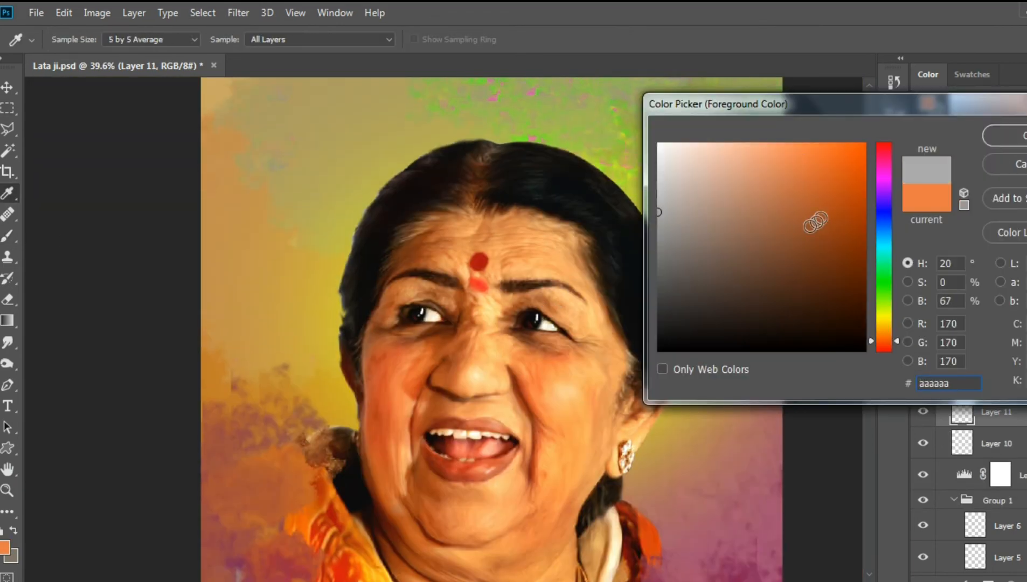
pyautogui.click(883, 318)
pyautogui.click(730, 174)
pyautogui.click(1016, 135)
pyautogui.scroll(5, 413, 179)
pyautogui.click(5, 547)
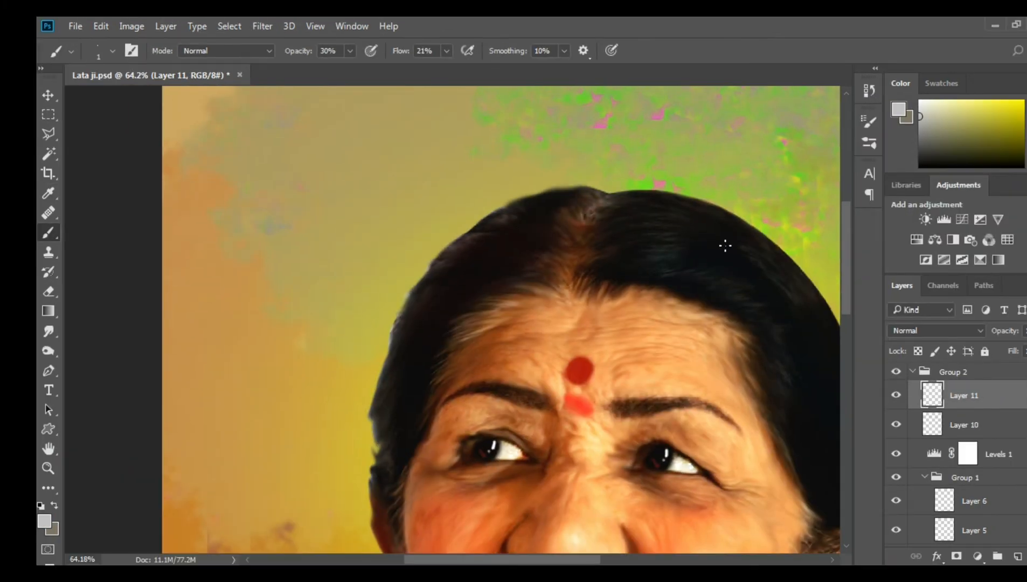
# Paint thin light-grey strands on the hair right of the parting with a 9 px brush at 30% opacity.
pyautogui.moveTo(411, 265)
pyautogui.mouseDown()
pyautogui.moveTo(420, 267)
pyautogui.moveTo(400, 268)
pyautogui.mouseUp()
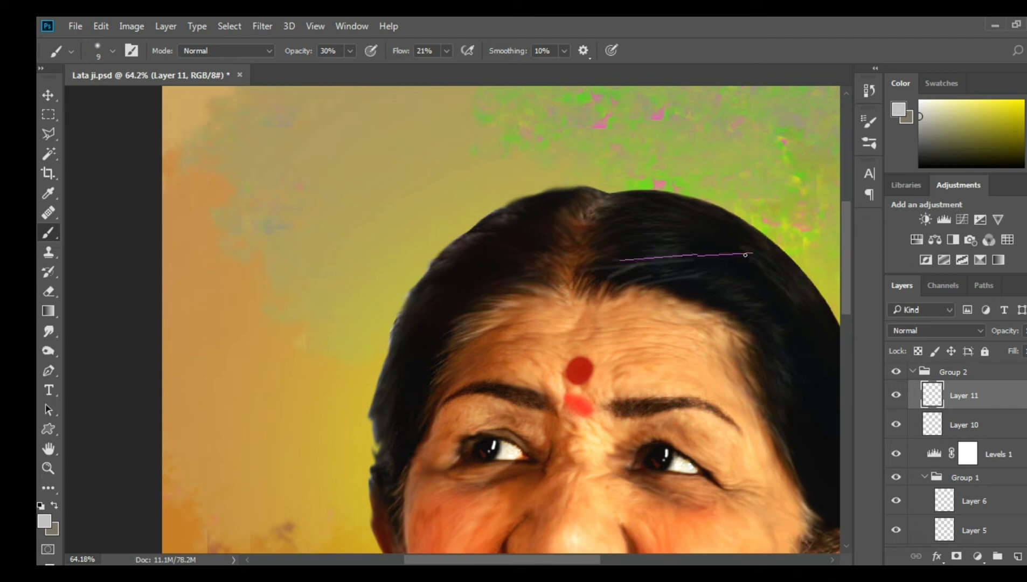
pyautogui.moveTo(606, 276); pyautogui.dragTo(696, 261)
pyautogui.moveTo(611, 245); pyautogui.dragTo(690, 231)
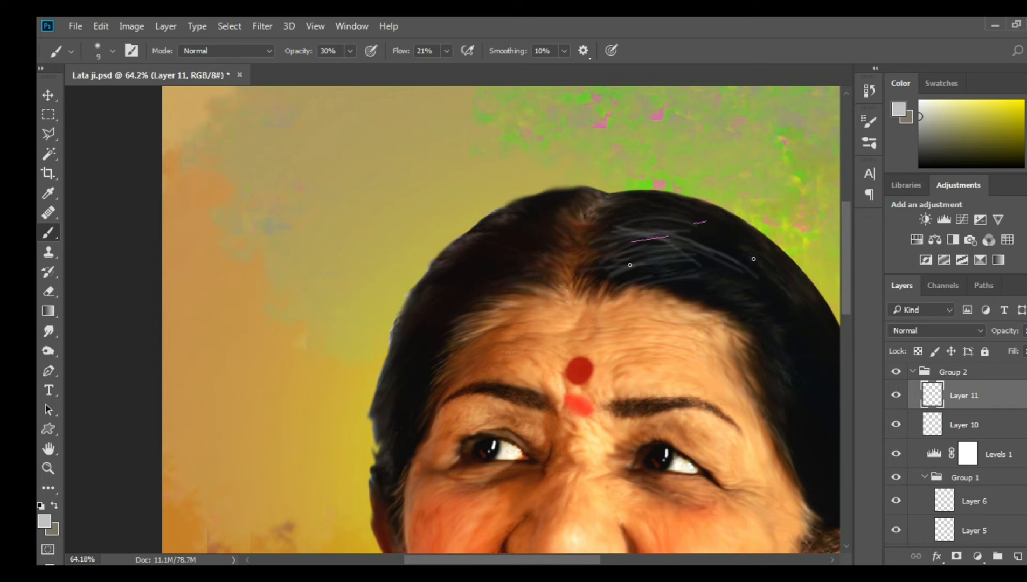
pyautogui.scroll(-6, 629, 265)
pyautogui.scroll(9, 668, 248)
pyautogui.moveTo(526, 246); pyautogui.dragTo(668, 236)
pyautogui.moveTo(563, 230)
pyautogui.mouseDown()
pyautogui.moveTo(818, 362)
pyautogui.moveTo(808, 339)
pyautogui.mouseUp()
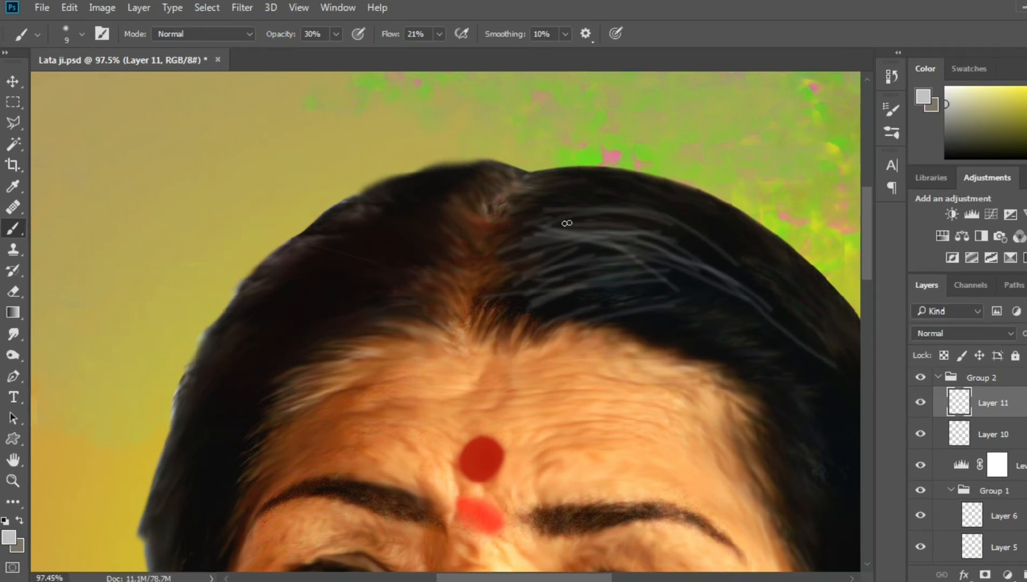
# Add more grey highlight strands near the hairline and down the right side of the hair towards the ear.
pyautogui.moveTo(499, 266); pyautogui.dragTo(547, 251)
pyautogui.moveTo(498, 294); pyautogui.dragTo(672, 237)
pyautogui.moveTo(499, 333)
pyautogui.mouseDown()
pyautogui.moveTo(578, 276)
pyautogui.moveTo(645, 306)
pyautogui.moveTo(668, 372)
pyautogui.mouseUp()
pyautogui.scroll(-8, 647, 281)
pyautogui.scroll(5, 636, 215)
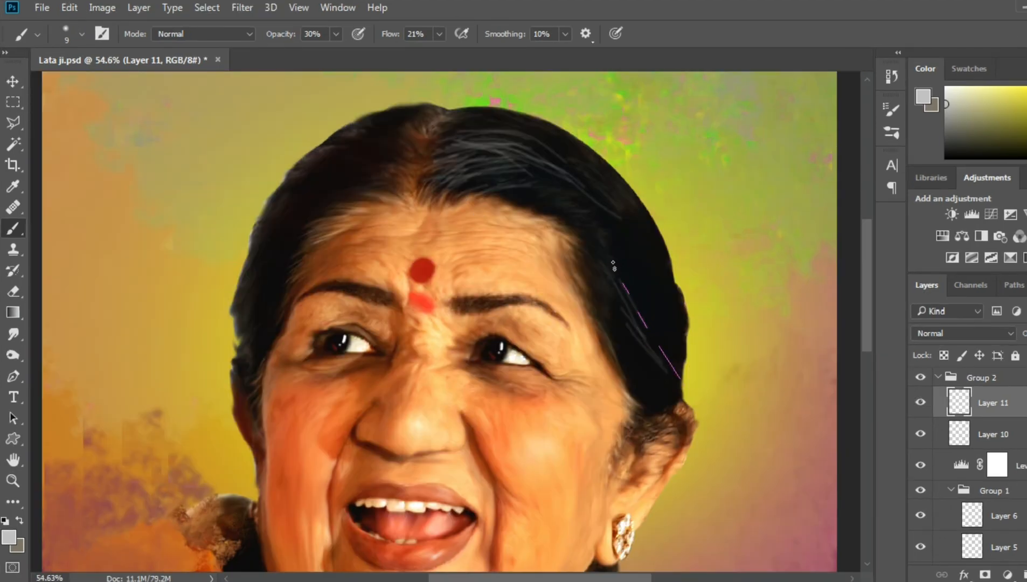
pyautogui.moveTo(613, 263); pyautogui.dragTo(680, 379)
# Switch the foreground to white and paint fine flyaway strands along the left outline of the hair.
pyautogui.scroll(-5, 668, 377)
pyautogui.scroll(4, 510, 377)
pyautogui.click(946, 87)
pyautogui.moveTo(404, 244); pyautogui.dragTo(382, 283)
pyautogui.moveTo(445, 210); pyautogui.dragTo(405, 288)
pyautogui.moveTo(504, 163); pyautogui.dragTo(358, 371)
pyautogui.moveTo(398, 261); pyautogui.dragTo(376, 330)
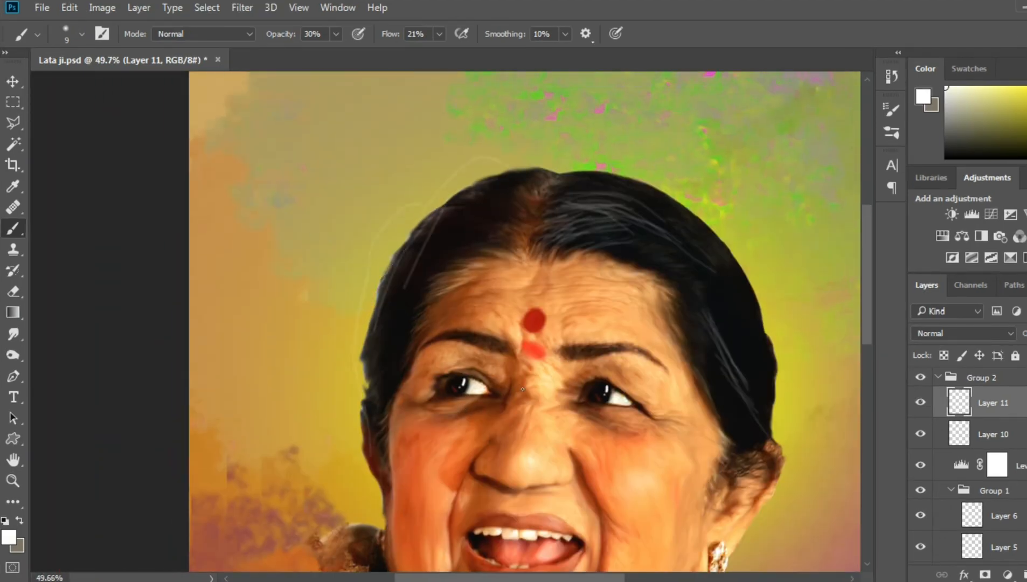
# Paint loose white strands beside the left side of the neck, above the collar.
pyautogui.scroll(4, 473, 195)
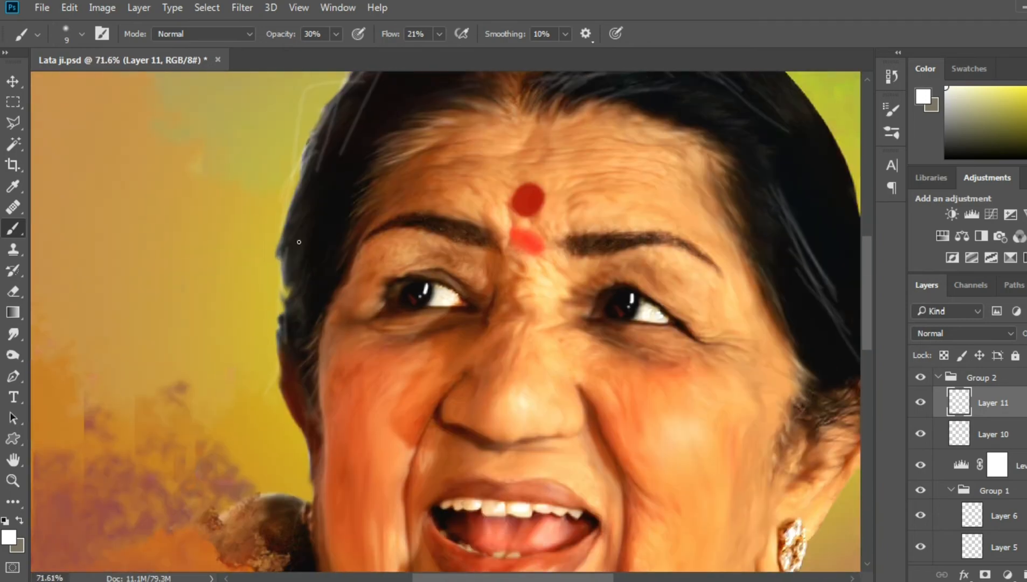
pyautogui.scroll(-2, 296, 302)
pyautogui.moveTo(247, 411)
pyautogui.mouseDown()
pyautogui.moveTo(211, 499)
pyautogui.moveTo(209, 488)
pyautogui.mouseUp()
pyautogui.scroll(1, 213, 277)
pyautogui.scroll(3, 452, 169)
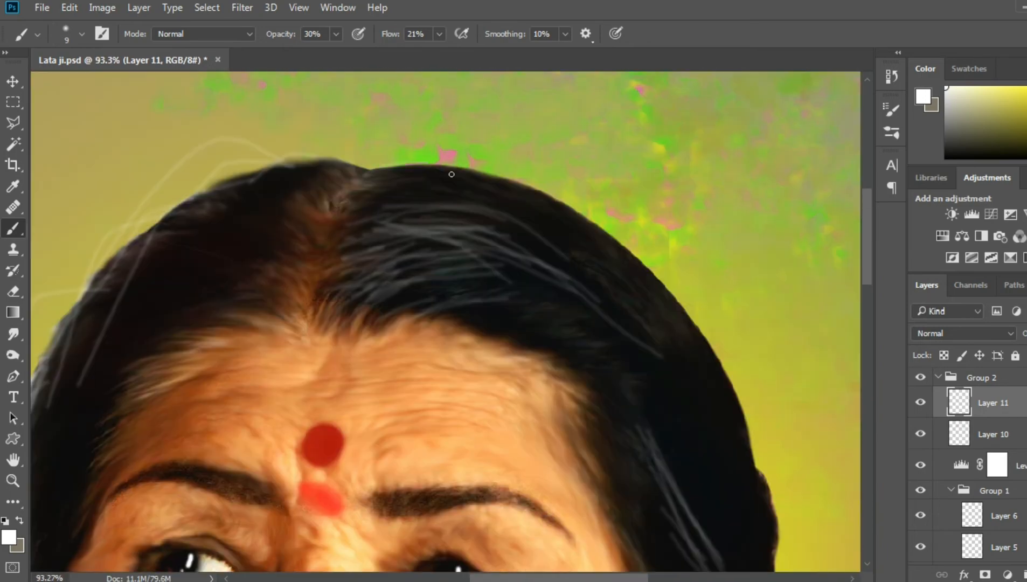
# Paint thin white flyaway strands over the crown and along both outer edges of the hair.
pyautogui.moveTo(421, 165); pyautogui.dragTo(438, 188)
pyautogui.moveTo(468, 167); pyautogui.dragTo(528, 225)
pyautogui.moveTo(457, 158); pyautogui.dragTo(674, 305)
pyautogui.moveTo(228, 171); pyautogui.dragTo(68, 330)
pyautogui.moveTo(402, 162); pyautogui.dragTo(535, 207)
pyautogui.moveTo(668, 272); pyautogui.dragTo(725, 415)
pyautogui.scroll(-5, 718, 204)
pyautogui.scroll(2, 718, 204)
# Set the brush opacity to 67% and paint white strands around the ear on the right side.
pyautogui.click(336, 34)
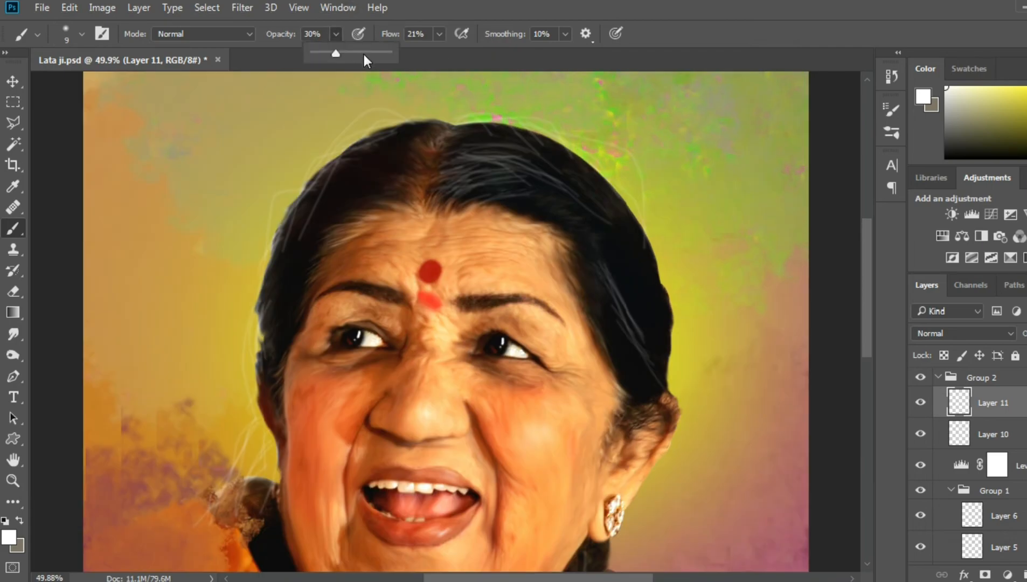
pyautogui.click(365, 54)
pyautogui.scroll(3, 448, 110)
pyautogui.scroll(-5, 448, 111)
pyautogui.moveTo(777, 321); pyautogui.dragTo(696, 503)
pyautogui.scroll(-4, 763, 377)
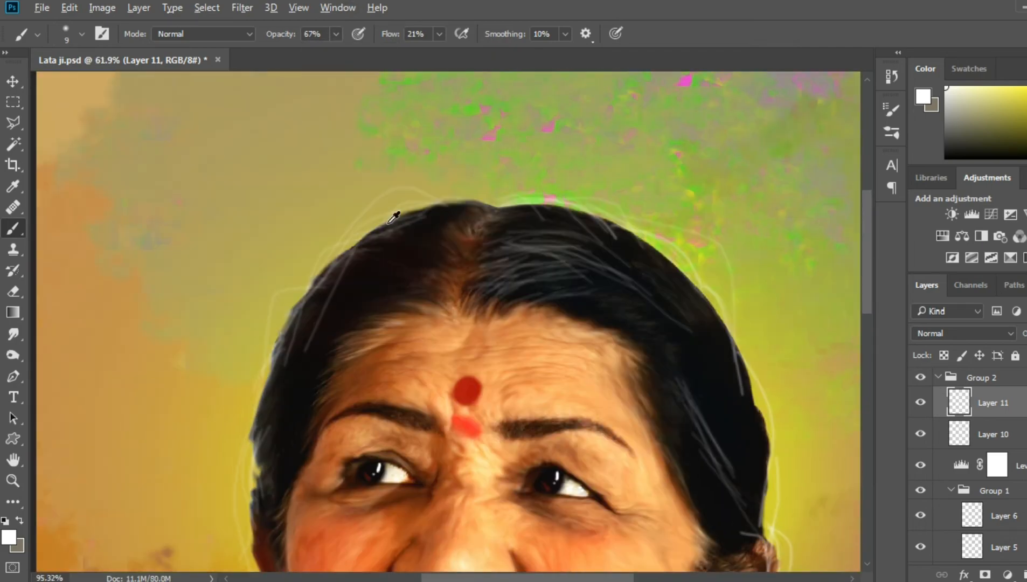
# Sample black from the hair and paint dark flyaway strands along the left outline of the head.
pyautogui.scroll(5, 397, 216)
pyautogui.keyDown('alt'); pyautogui.click(410, 242); pyautogui.keyUp('alt')
pyautogui.moveTo(377, 233); pyautogui.dragTo(479, 188)
pyautogui.moveTo(404, 212); pyautogui.dragTo(307, 291)
pyautogui.moveTo(371, 235); pyautogui.dragTo(282, 316)
pyautogui.scroll(-2, 282, 317)
pyautogui.moveTo(259, 232)
pyautogui.mouseDown()
pyautogui.moveTo(190, 337)
pyautogui.moveTo(194, 411)
pyautogui.mouseUp()
# Paint dark flyaway strands over the top and down the right outline of the hair.
pyautogui.scroll(-5, 190, 334)
pyautogui.scroll(4, 190, 314)
pyautogui.scroll(-8, 195, 426)
pyautogui.scroll(5, 450, 216)
pyautogui.moveTo(312, 208)
pyautogui.mouseDown()
pyautogui.moveTo(426, 180)
pyautogui.moveTo(563, 240)
pyautogui.mouseUp()
pyautogui.moveTo(566, 238); pyautogui.dragTo(658, 304)
pyautogui.moveTo(704, 348); pyautogui.dragTo(733, 383)
pyautogui.scroll(-4, 733, 383)
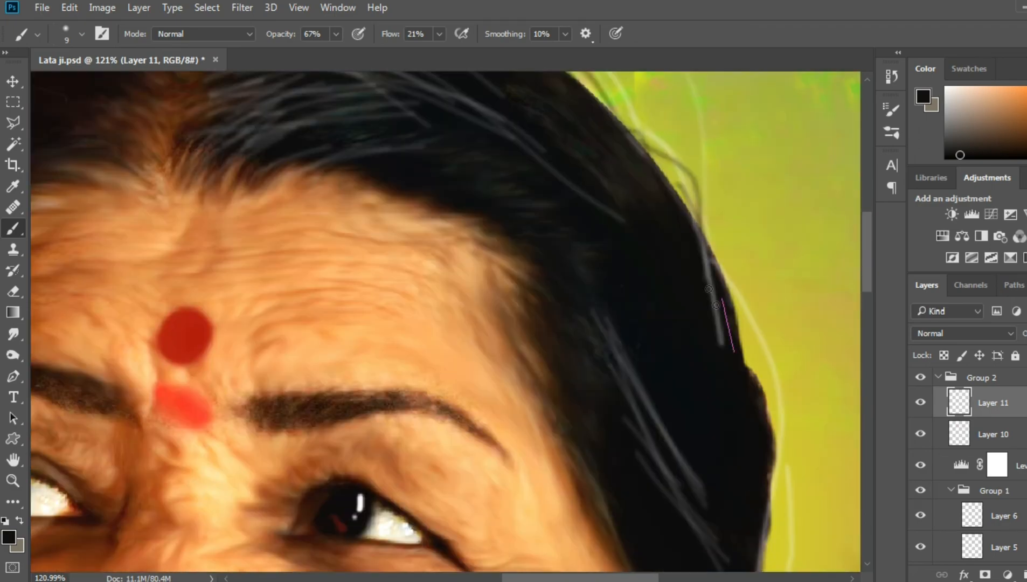
pyautogui.moveTo(770, 347); pyautogui.dragTo(842, 556)
pyautogui.scroll(-4, 661, 282)
pyautogui.scroll(-4, 534, 212)
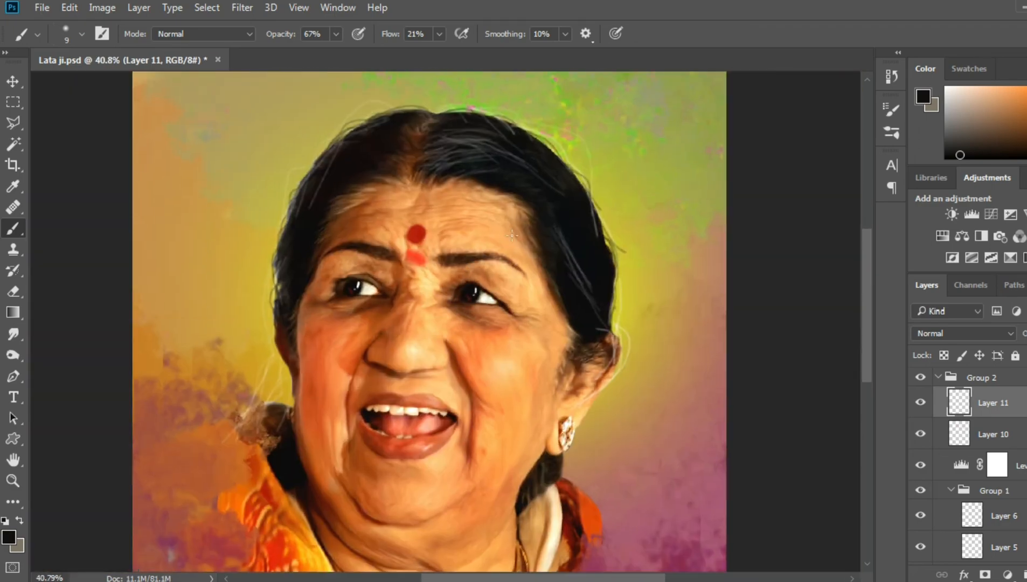
# Set the brush to white at 29% opacity and paint highlight strands down the right side of the hair.
pyautogui.scroll(3, 511, 235)
pyautogui.moveTo(336, 33); pyautogui.dragTo(311, 58)
pyautogui.moveTo(580, 260); pyautogui.dragTo(612, 360)
pyautogui.moveTo(558, 236); pyautogui.dragTo(592, 319)
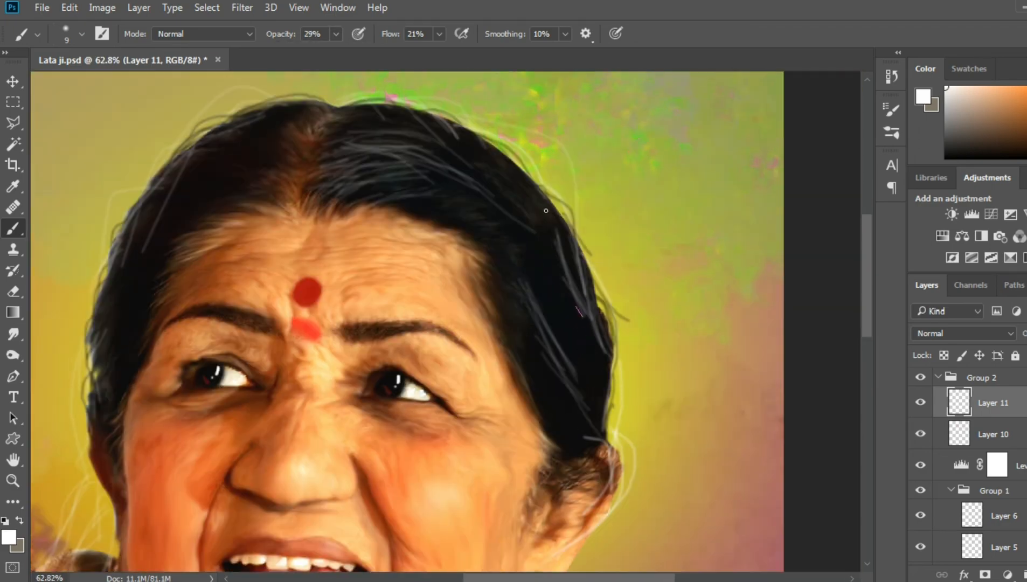
pyautogui.scroll(-3, 543, 216)
# Paint long curved white strands across the hair left of the parting.
pyautogui.scroll(4, 226, 216)
pyautogui.moveTo(442, 245); pyautogui.dragTo(272, 337)
pyautogui.moveTo(469, 251); pyautogui.dragTo(261, 301)
pyautogui.scroll(-4, 261, 300)
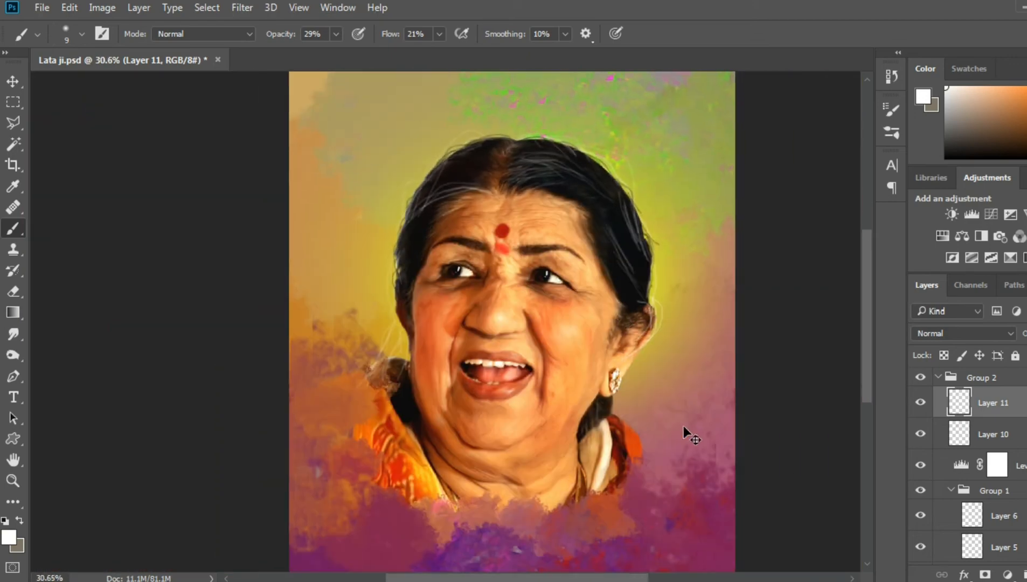
pyautogui.hscroll(2, 683, 431)
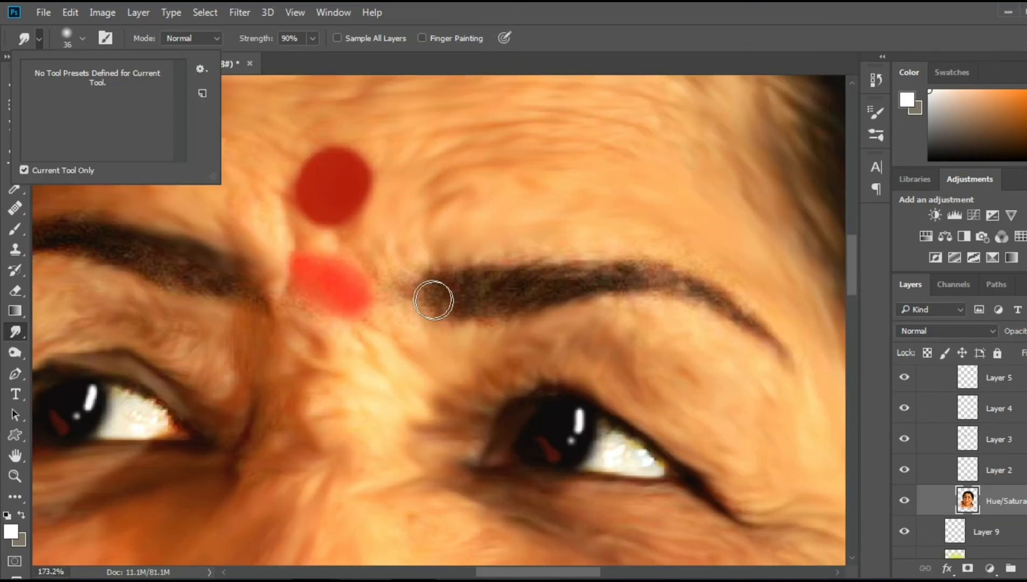
# Set the Smudge strength to 22% and smooth the grainy eyebrow on the right of the face.
pyautogui.moveTo(434, 300); pyautogui.dragTo(472, 316)
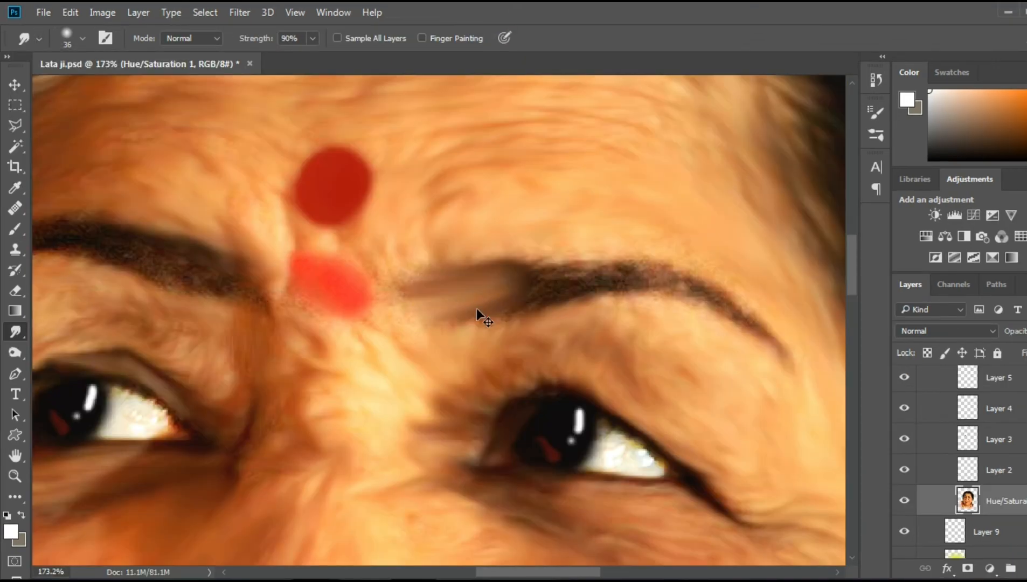
pyautogui.hotkey('ctrl', 'z')
pyautogui.moveTo(312, 57); pyautogui.dragTo(257, 58)
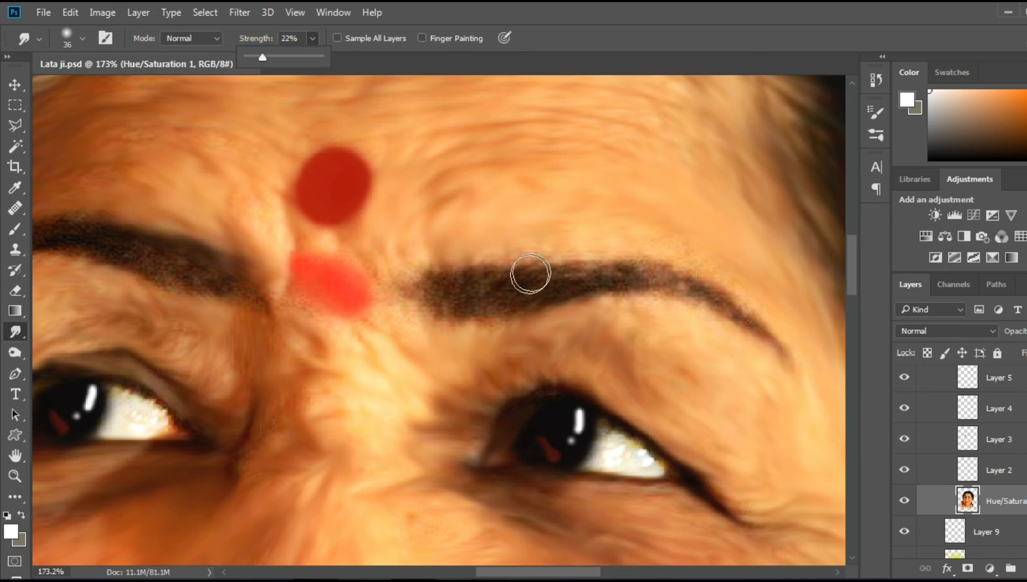
pyautogui.click(434, 297)
pyautogui.moveTo(452, 324)
pyautogui.mouseDown()
pyautogui.moveTo(422, 284)
pyautogui.moveTo(641, 278)
pyautogui.moveTo(810, 369)
pyautogui.mouseUp()
pyautogui.hscroll(1, 480, 341)
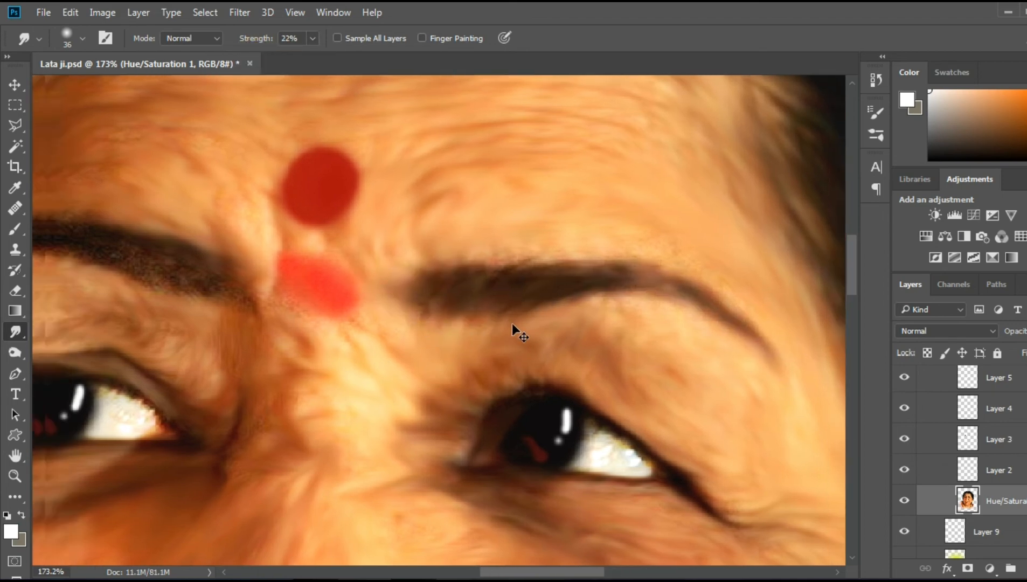
# Smudge the left eyebrow along its hair direction to soften its grainy edges at 22% strength.
pyautogui.scroll(-5, 432, 360)
pyautogui.scroll(5, 204, 313)
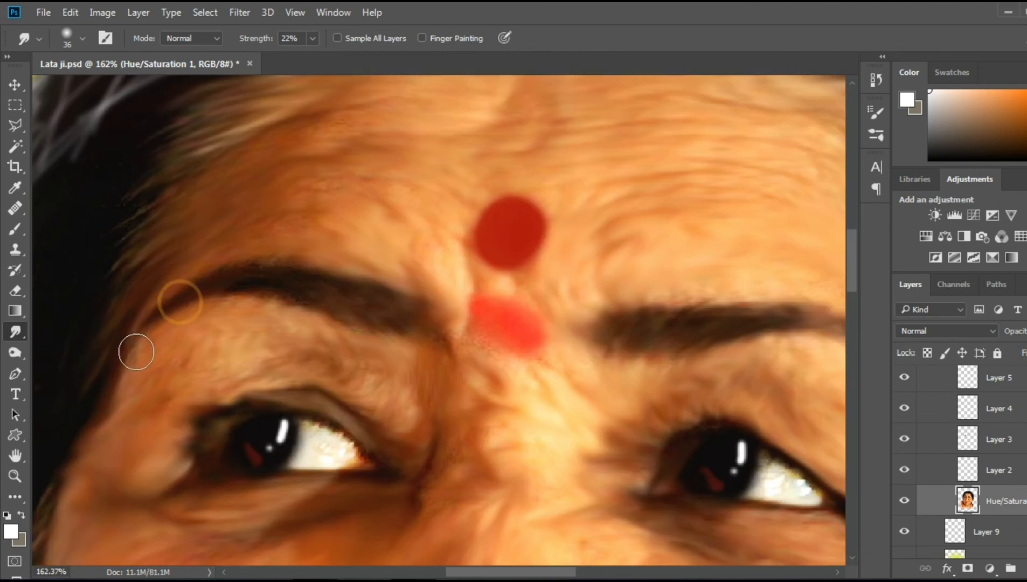
pyautogui.scroll(3, 486, 328)
pyautogui.scroll(-6, 520, 318)
pyautogui.moveTo(608, 310); pyautogui.dragTo(416, 280)
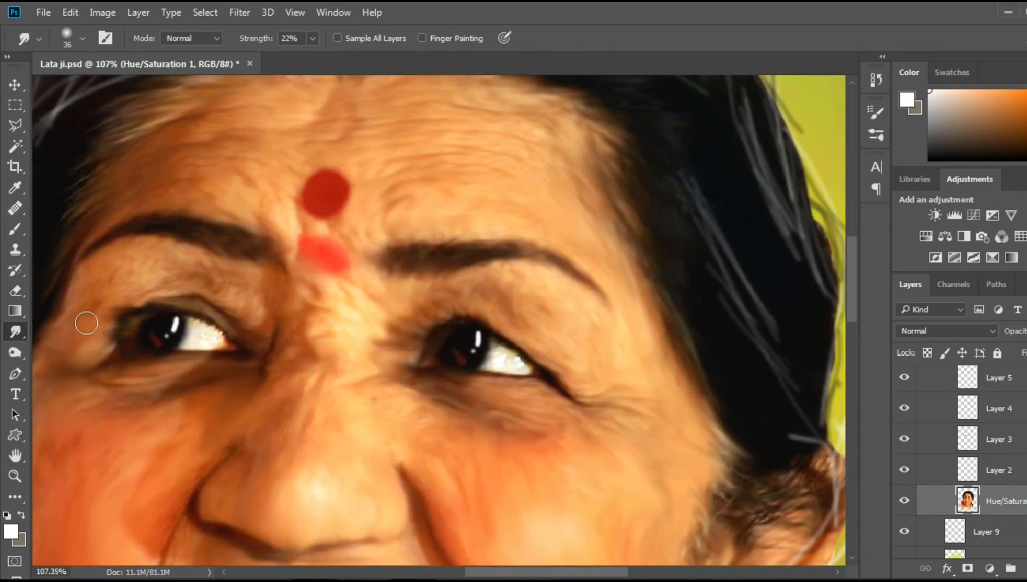
# Pick a dark brown for the Brush and add a new layer at the top of Group 3.
pyautogui.moveTo(1010, 113); pyautogui.dragTo(1018, 132)
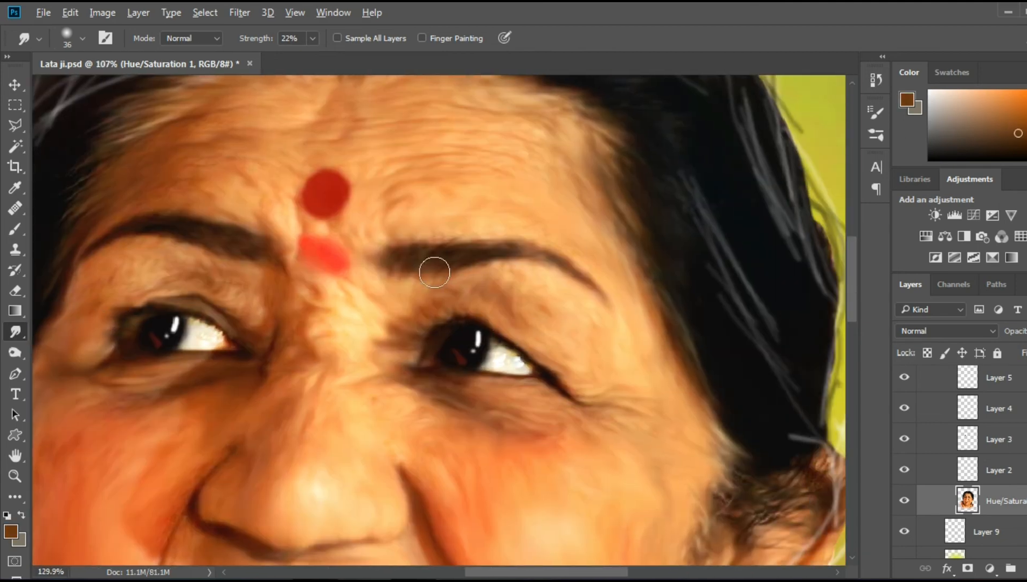
pyautogui.scroll(1, 434, 272)
pyautogui.press('b')
pyautogui.scroll(3, 997, 393)
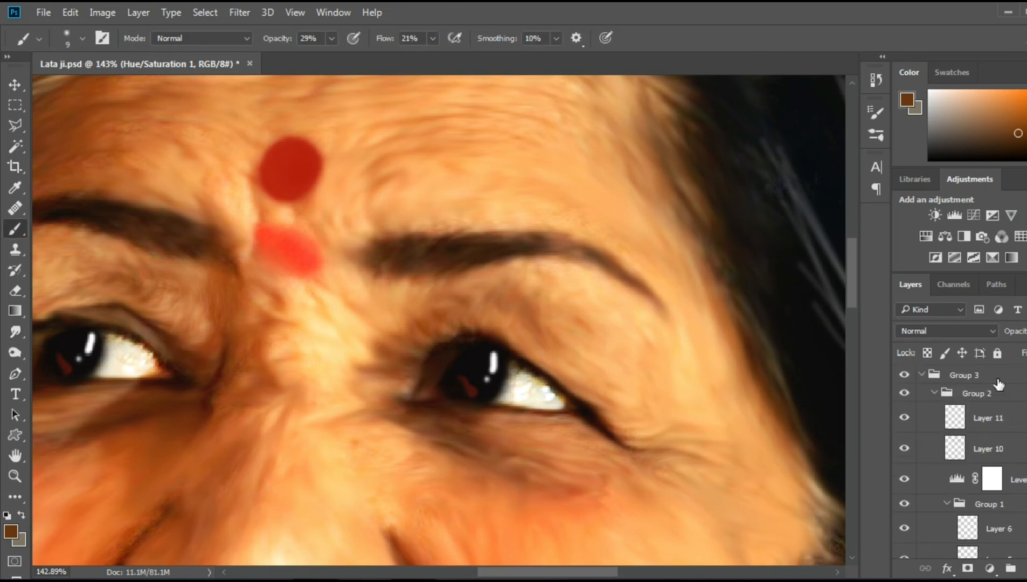
pyautogui.click(990, 380)
pyautogui.click(1026, 569)
# Paint fine brown hairs on both eyebrows with a 6 px brush at 29% opacity.
pyautogui.scroll(8, 447, 261)
pyautogui.moveTo(285, 293); pyautogui.dragTo(276, 293)
pyautogui.scroll(-9, 324, 282)
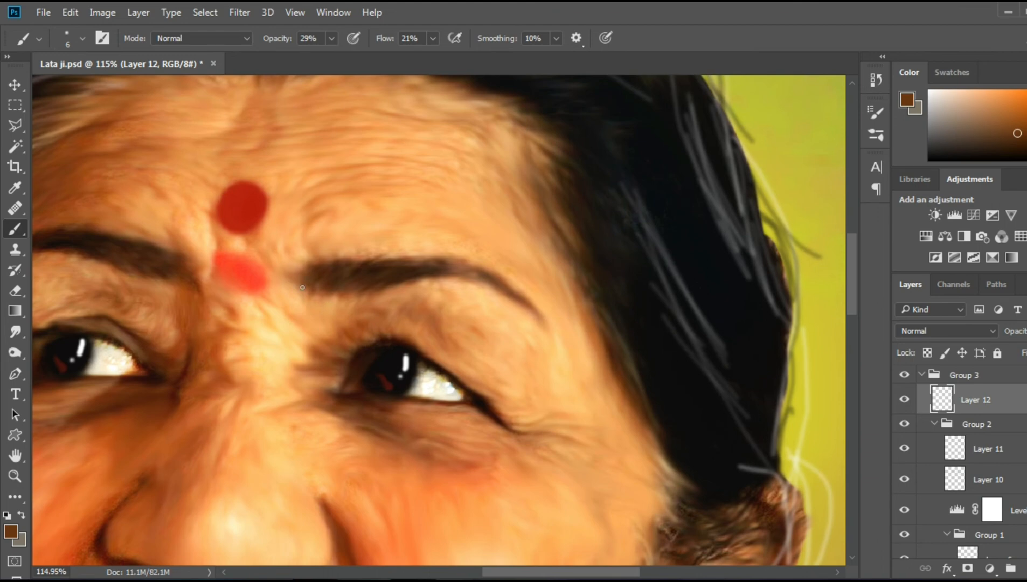
pyautogui.moveTo(354, 264); pyautogui.dragTo(403, 271)
pyautogui.hscroll(-3, 270, 264)
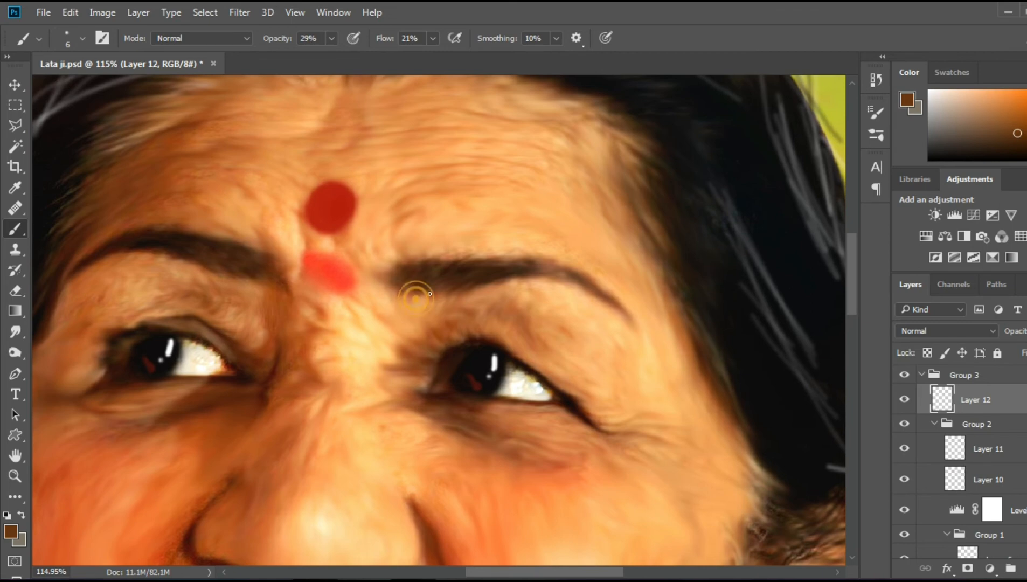
pyautogui.moveTo(260, 285)
pyautogui.mouseDown()
pyautogui.moveTo(245, 289)
pyautogui.moveTo(294, 297)
pyautogui.mouseUp()
pyautogui.click(266, 291)
# Merge Group 3 and all the other layers above the Background into one layer.
pyautogui.hotkey('ctrl', '0')
pyautogui.scroll(-3, 982, 410)
pyautogui.scroll(-8, 983, 409)
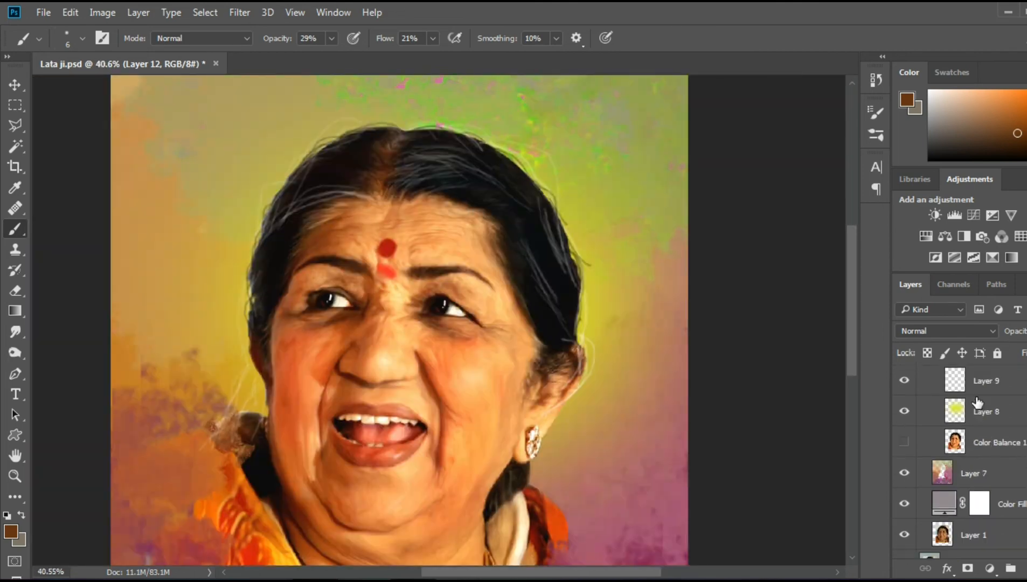
pyautogui.click(942, 511)
pyautogui.scroll(10, 978, 408)
pyautogui.keyDown('shift'); pyautogui.click(967, 378); pyautogui.keyUp('shift')
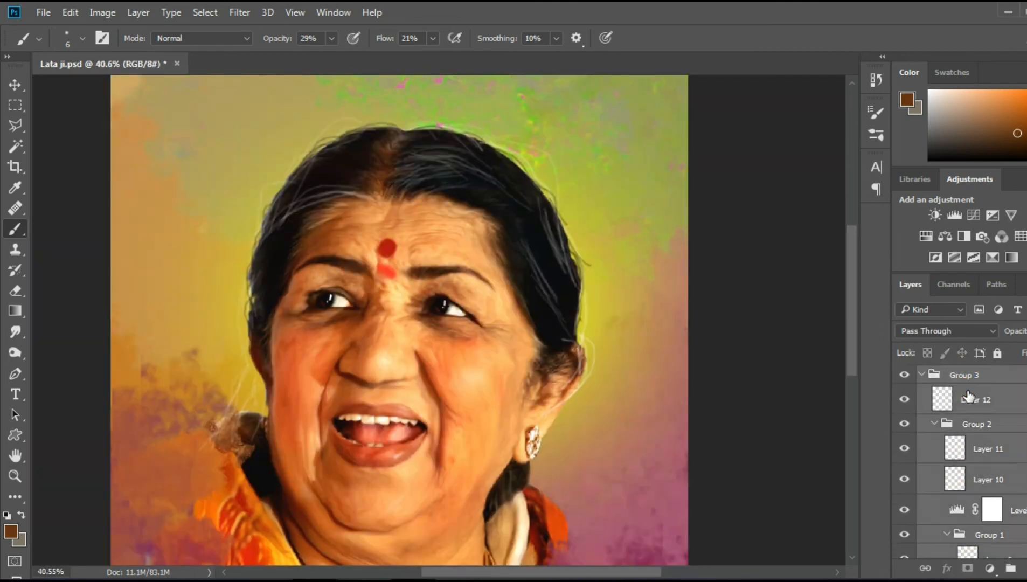
pyautogui.hotkey('ctrl', 'e')
# Apply the Sharpen More filter to the merged portrait layer.
pyautogui.scroll(-3, 650, 352)
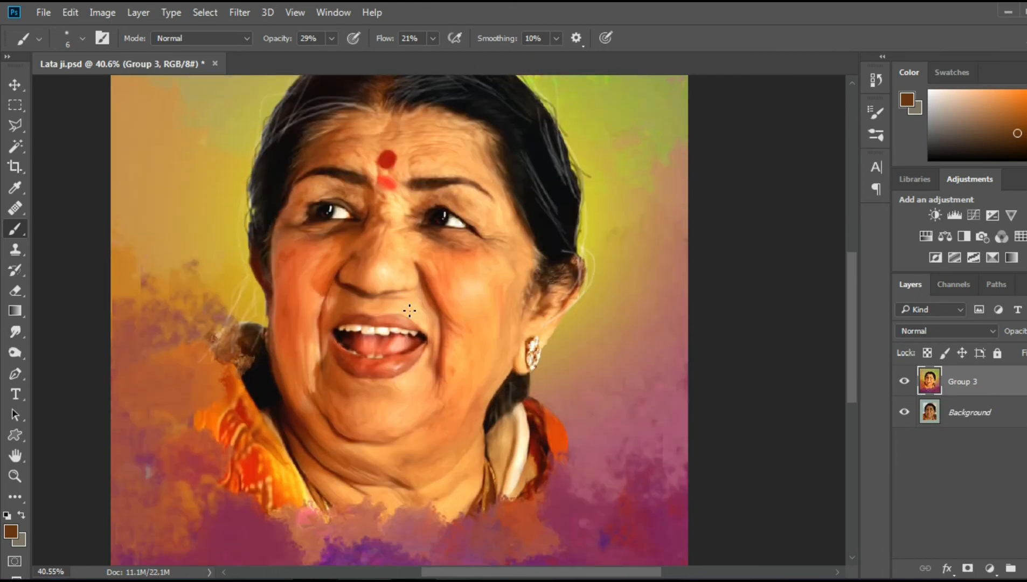
pyautogui.scroll(1, 650, 352)
pyautogui.click(239, 13)
pyautogui.moveTo(297, 278)
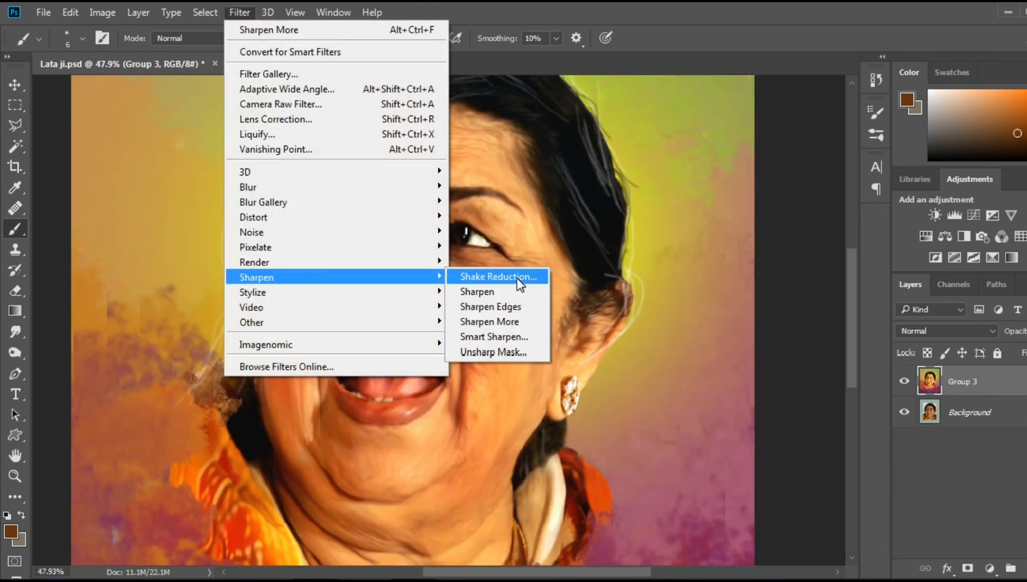
pyautogui.click(496, 323)
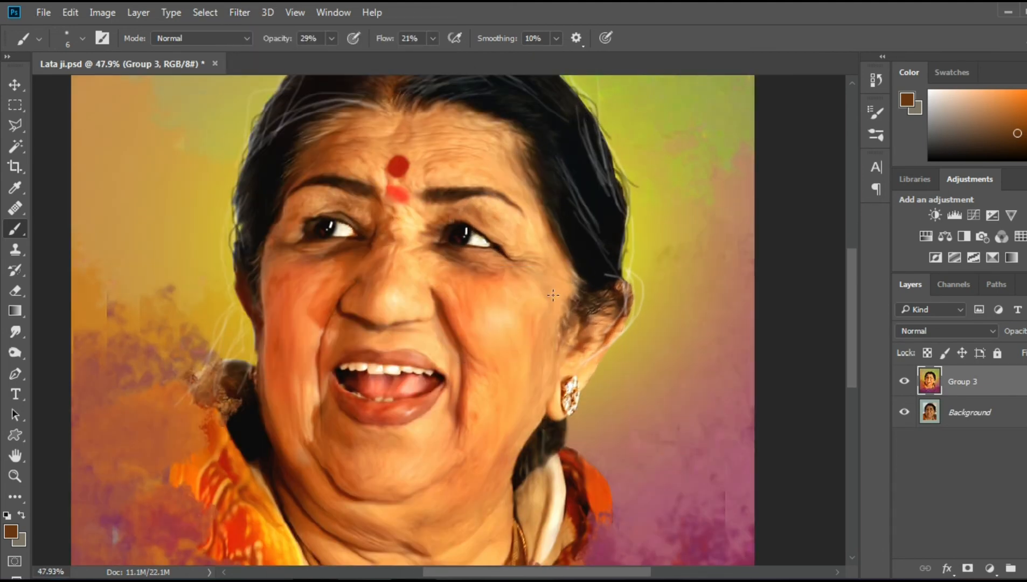
# Smudge the skin around the eyes and forehead with a 27 px brush at 22% strength.
pyautogui.scroll(4, 448, 281)
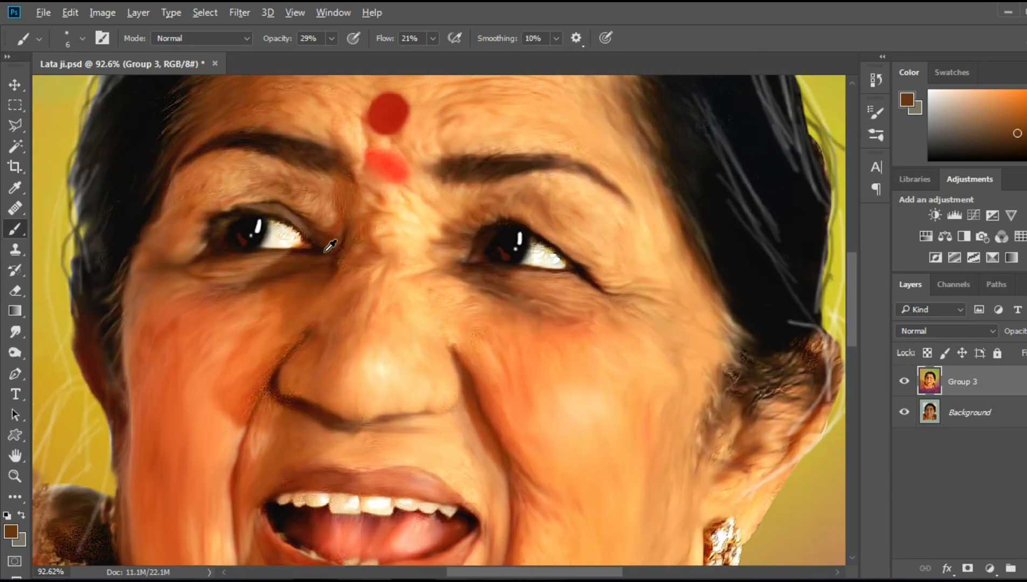
pyautogui.scroll(2, 330, 245)
pyautogui.click(15, 332)
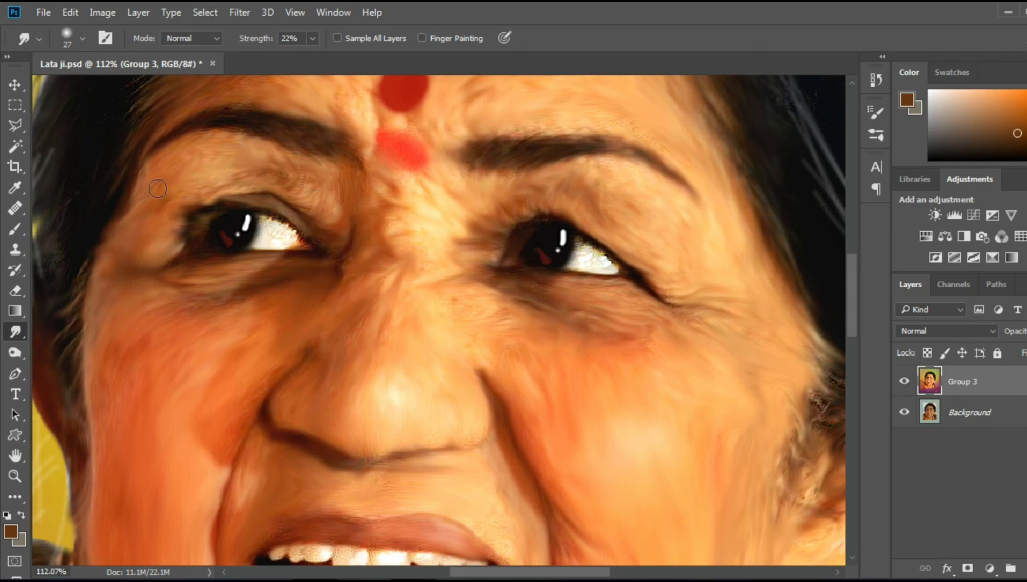
pyautogui.scroll(-4, 342, 295)
pyautogui.scroll(4, 510, 164)
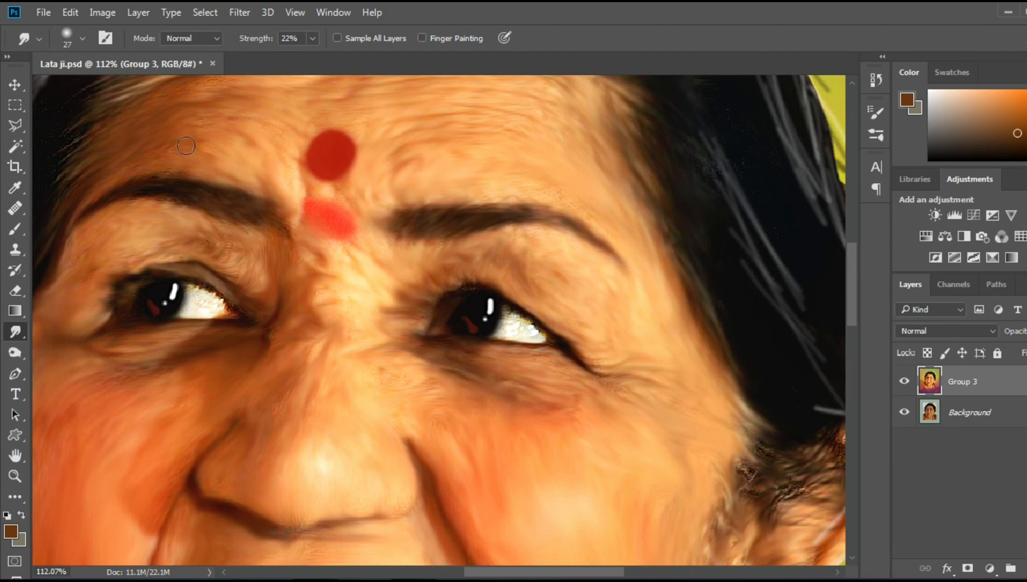
pyautogui.scroll(2, 186, 146)
pyautogui.moveTo(317, 195); pyautogui.dragTo(348, 153)
pyautogui.scroll(-5, 577, 362)
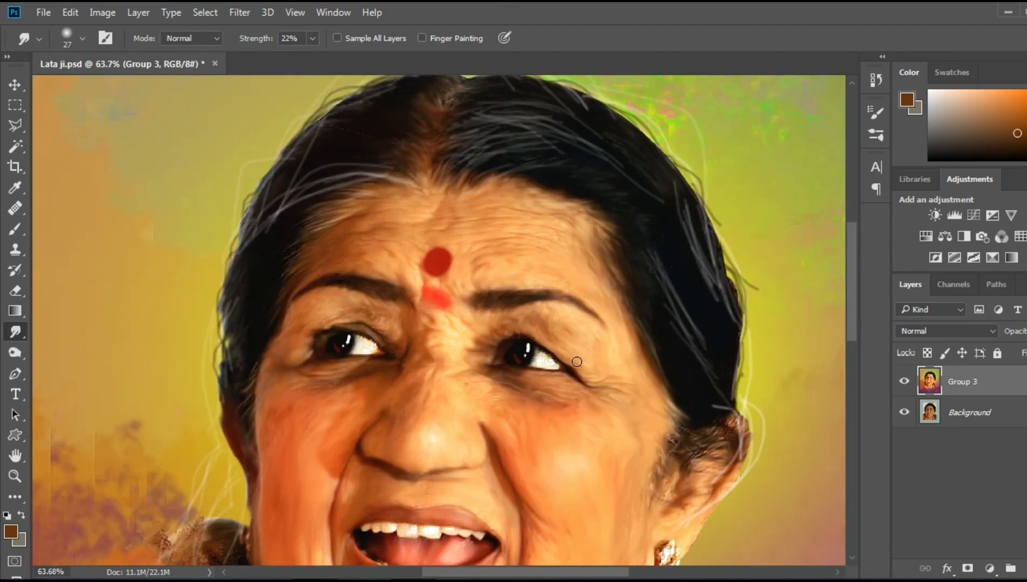
# Clone clean dark hair over the stray light strands above the ear on the right of the head.
pyautogui.scroll(-3, 578, 362)
pyautogui.scroll(4, 711, 343)
pyautogui.moveTo(714, 339); pyautogui.dragTo(686, 307)
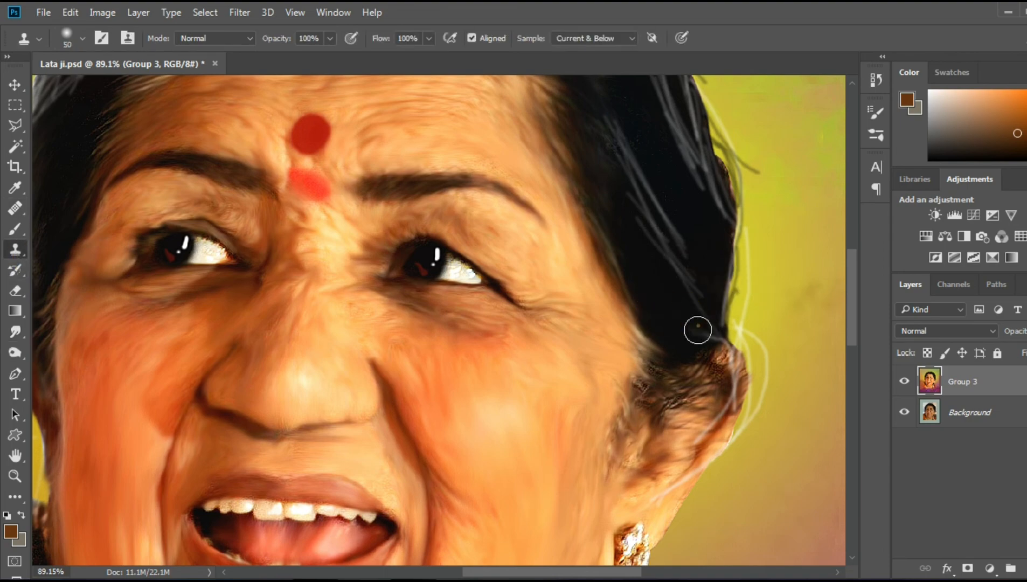
pyautogui.scroll(-4, 696, 332)
pyautogui.scroll(4, 688, 223)
pyautogui.keyDown('alt'); pyautogui.click(637, 271); pyautogui.keyUp('alt')
pyautogui.moveTo(643, 279)
pyautogui.mouseDown()
pyautogui.moveTo(651, 315)
pyautogui.moveTo(644, 293)
pyautogui.mouseUp()
pyautogui.keyDown('alt'); pyautogui.click(640, 327); pyautogui.keyUp('alt')
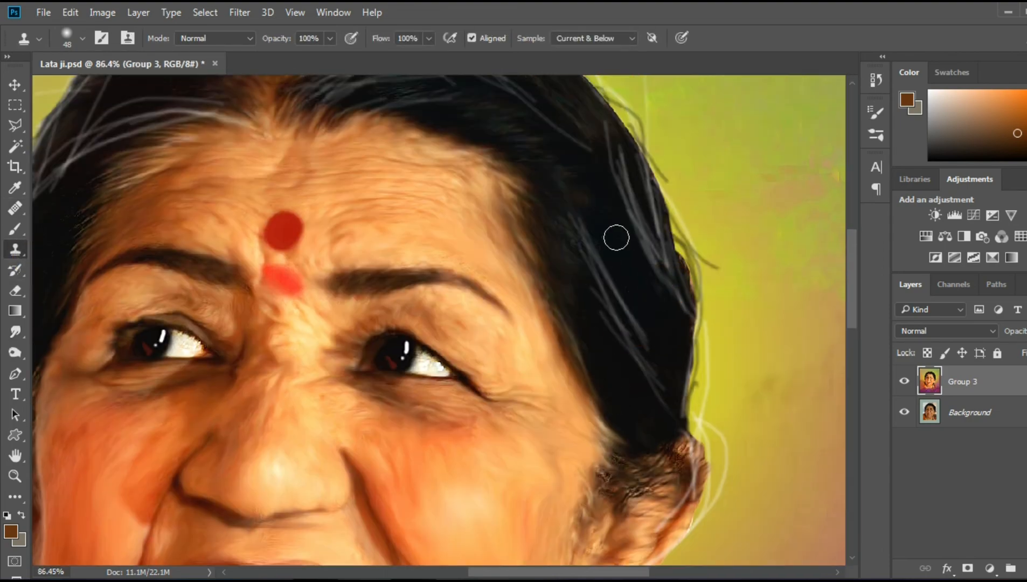
# Smudge the white strands right of the parting into the dark hair with a 78 px brush at 22% strength.
pyautogui.scroll(-10, 619, 240)
pyautogui.scroll(10, 536, 203)
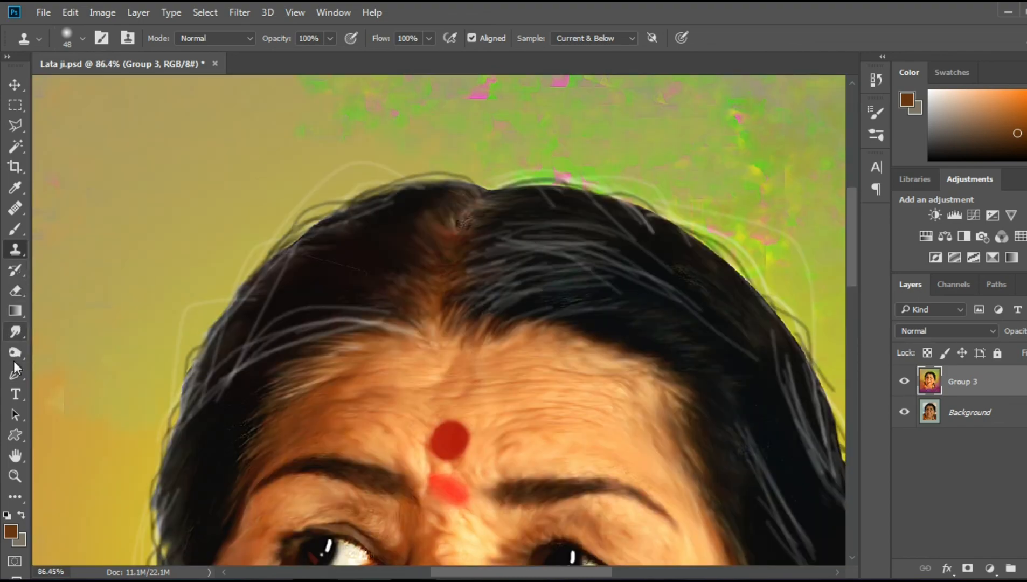
pyautogui.click(16, 332)
pyautogui.moveTo(485, 264); pyautogui.dragTo(614, 266)
pyautogui.moveTo(560, 304)
pyautogui.mouseDown()
pyautogui.moveTo(739, 341)
pyautogui.moveTo(784, 404)
pyautogui.moveTo(660, 318)
pyautogui.mouseUp()
pyautogui.scroll(-1, 428, 289)
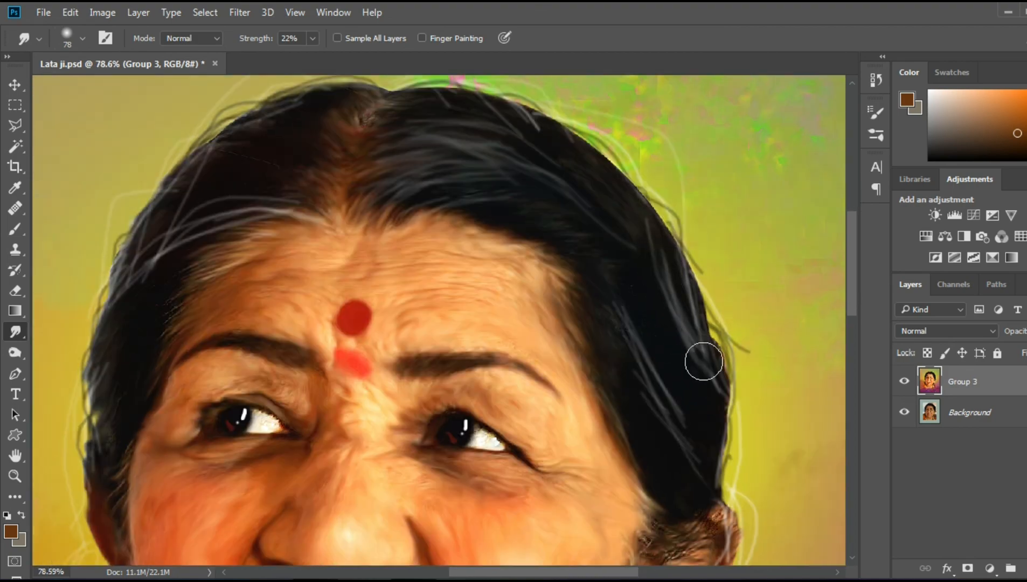
# Add a Brightness/Contrast adjustment with increased contrast and merge it into the portrait layer.
pyautogui.scroll(-4, 663, 383)
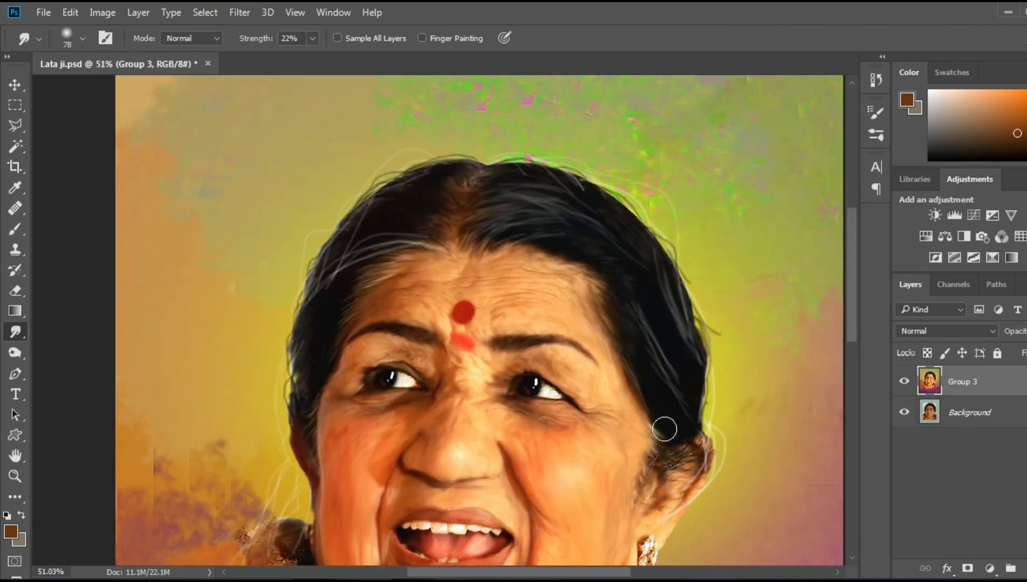
pyautogui.scroll(-2, 471, 360)
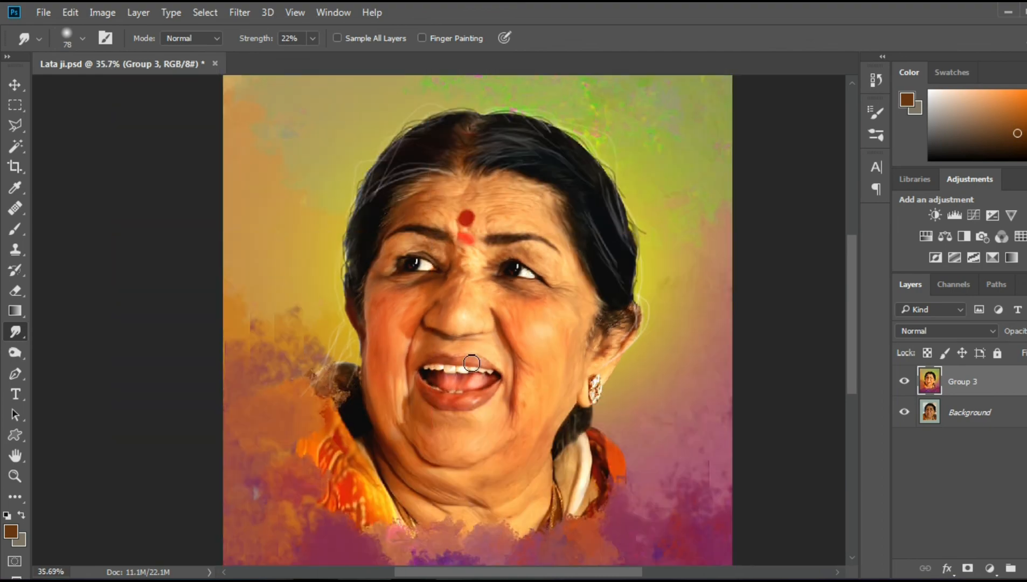
pyautogui.scroll(1, 472, 363)
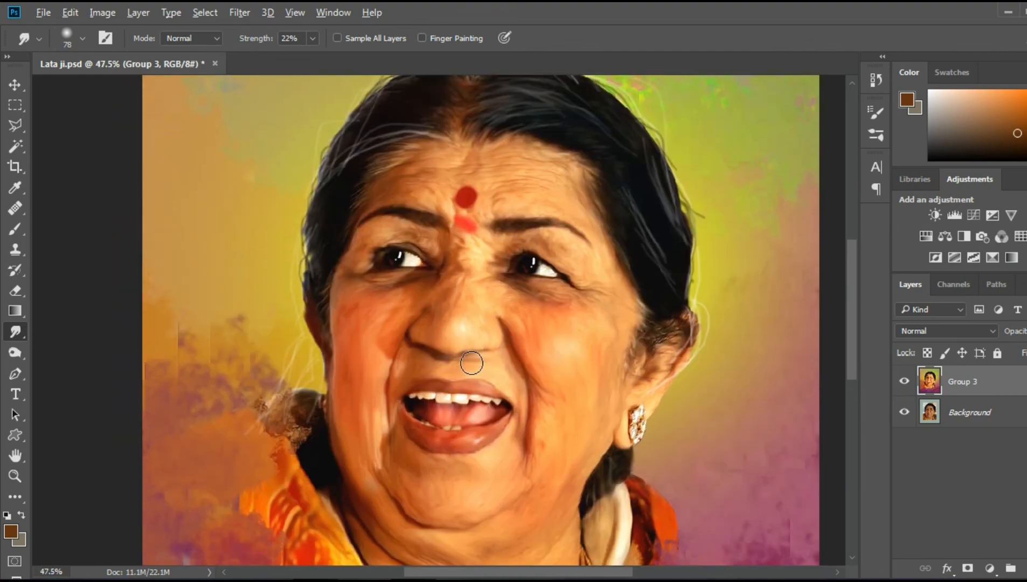
pyautogui.scroll(-1, 460, 330)
pyautogui.click(935, 216)
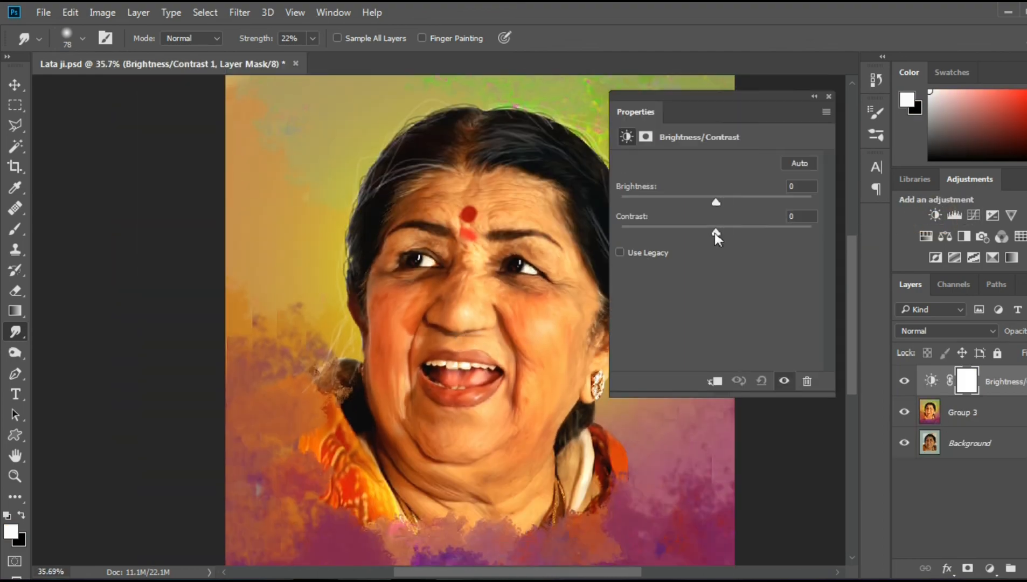
pyautogui.moveTo(716, 233); pyautogui.dragTo(739, 232)
pyautogui.click(828, 97)
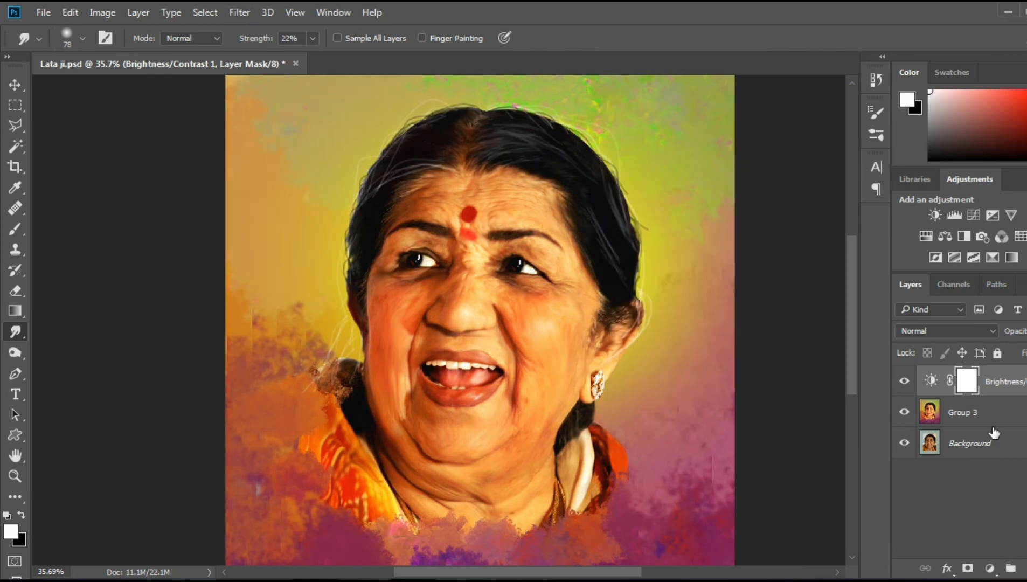
pyautogui.hotkey('ctrl', 'e')
# Open the Camera Raw Filter and set Clarity to +30, Vibrance to +48 and Saturation to -13.
pyautogui.click(240, 12)
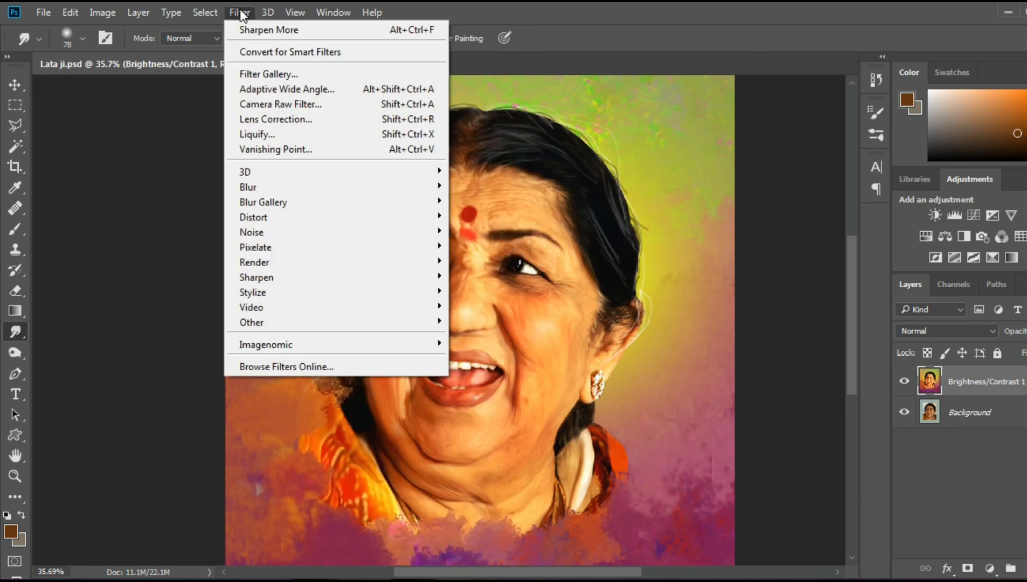
pyautogui.click(269, 104)
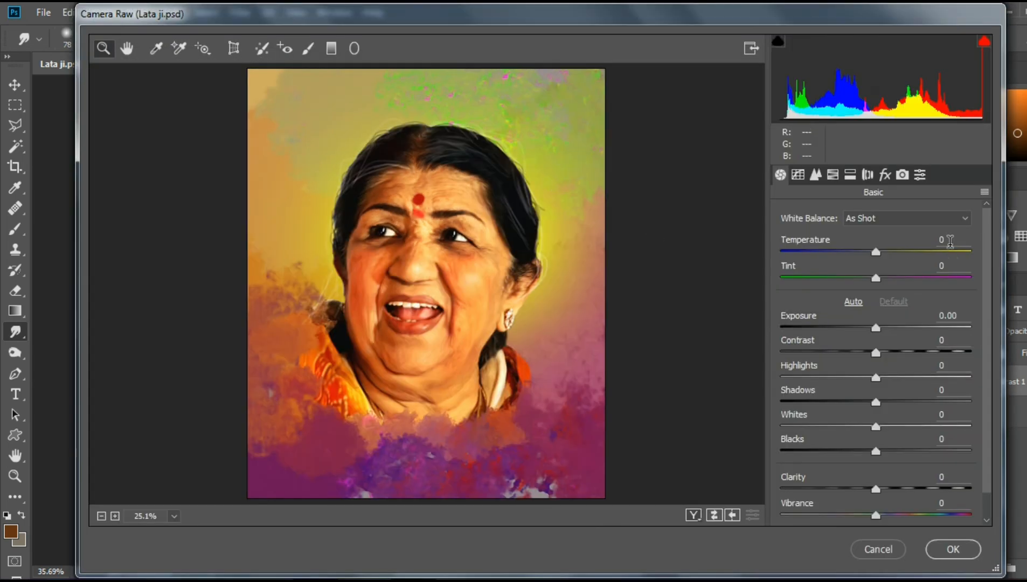
pyautogui.scroll(-1, 886, 415)
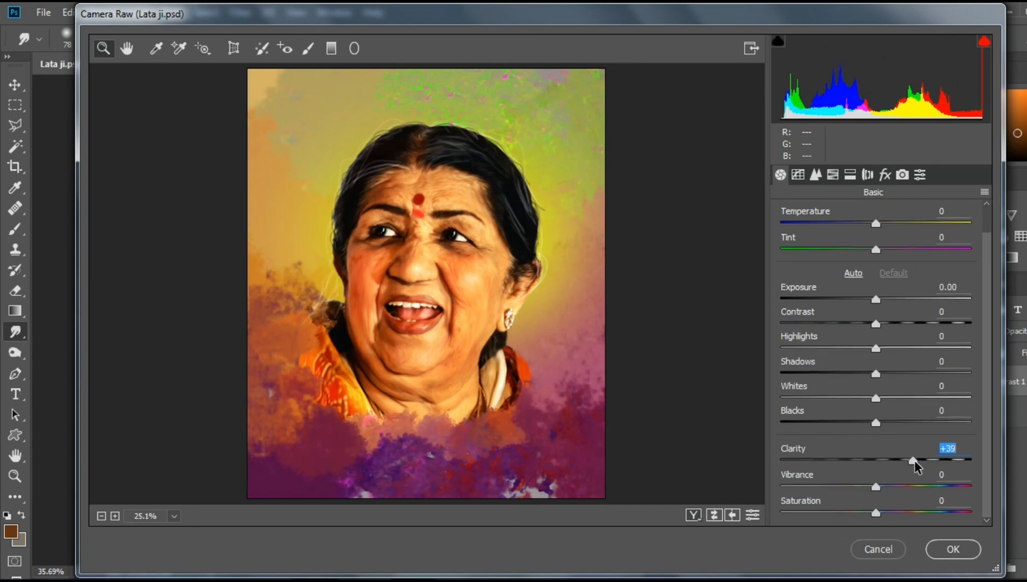
pyautogui.moveTo(910, 463); pyautogui.dragTo(864, 514)
pyautogui.moveTo(922, 493); pyautogui.dragTo(923, 492)
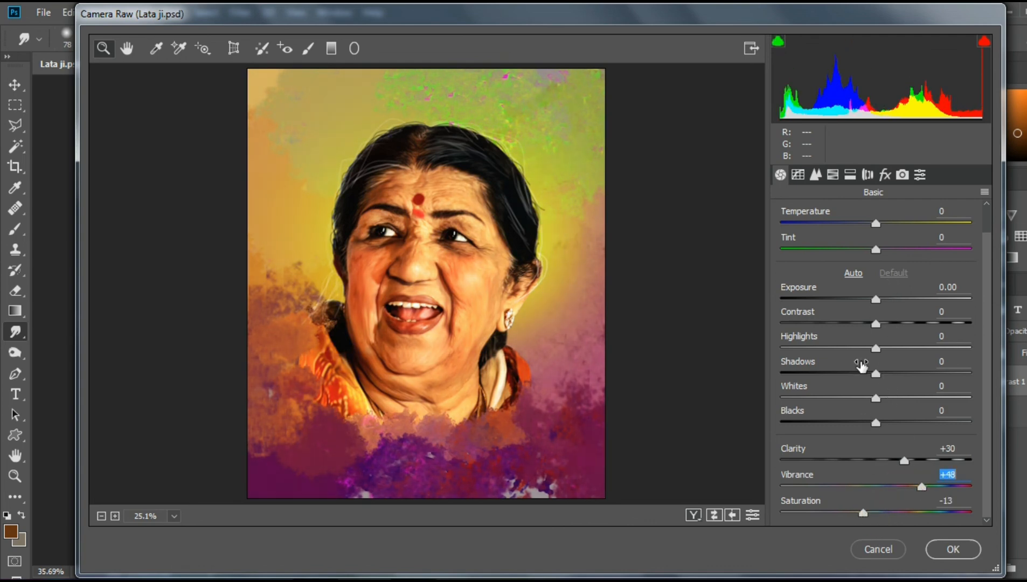
# Raise the Highlights and slightly lower the Shadows, and apply the Camera Raw adjustments.
pyautogui.moveTo(876, 348); pyautogui.dragTo(866, 373)
pyautogui.moveTo(920, 348)
pyautogui.mouseDown()
pyautogui.moveTo(898, 348)
pyautogui.moveTo(908, 348)
pyautogui.mouseUp()
pyautogui.click(950, 552)
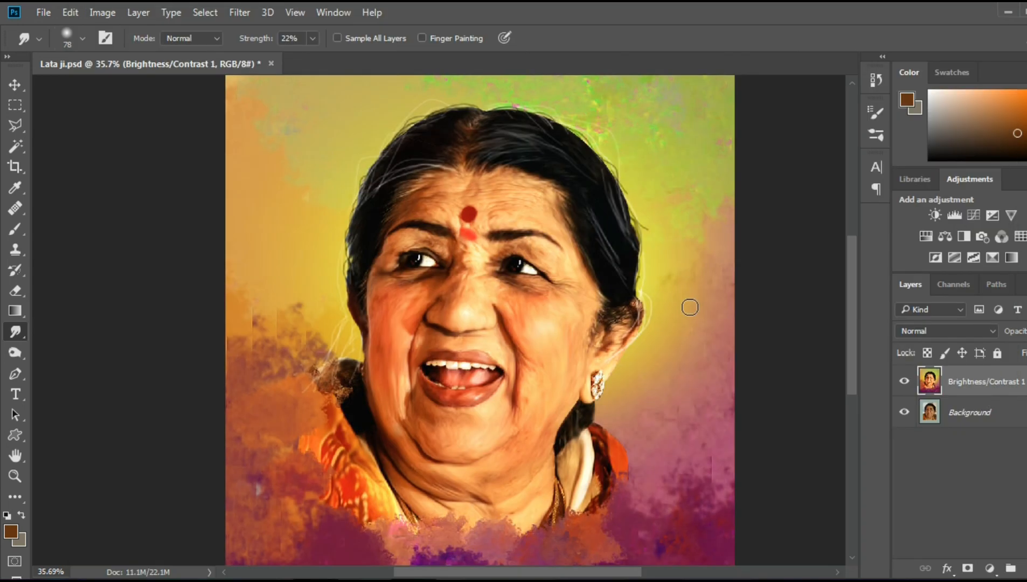
# Hide the finished painting layer to compare it with the original photo underneath.
pyautogui.scroll(-3, 402, 264)
pyautogui.scroll(2, 402, 264)
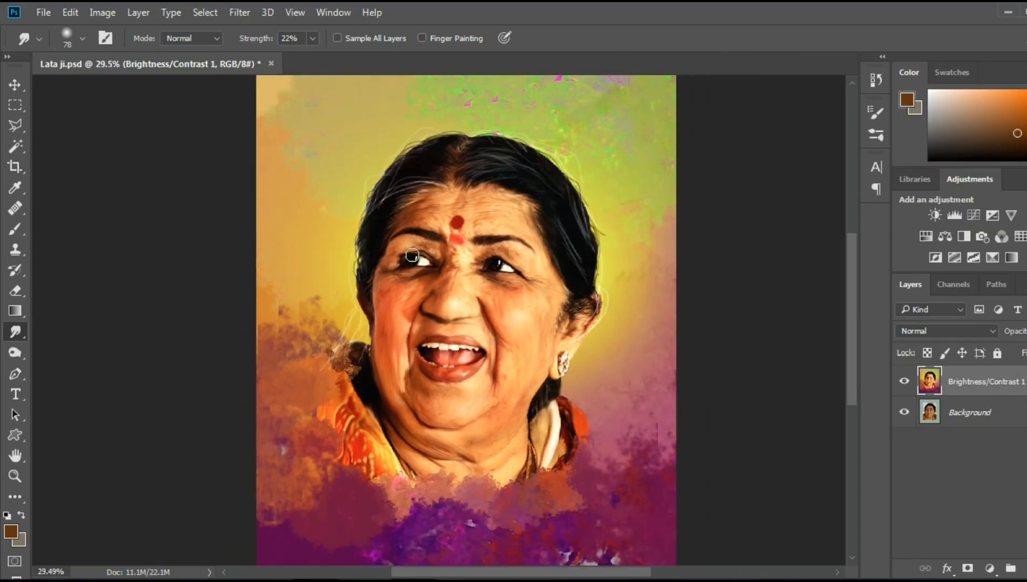
pyautogui.click(904, 383)
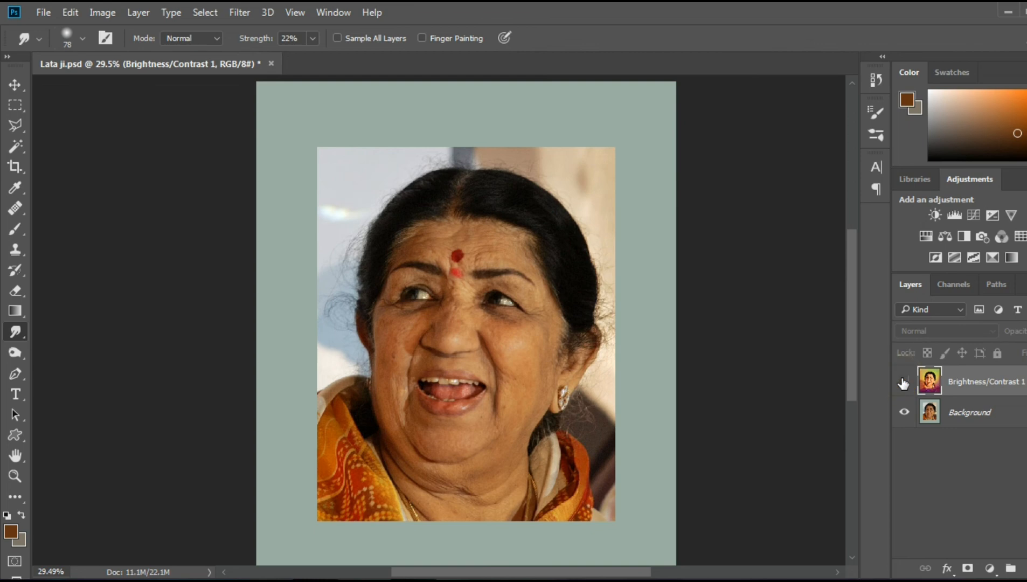